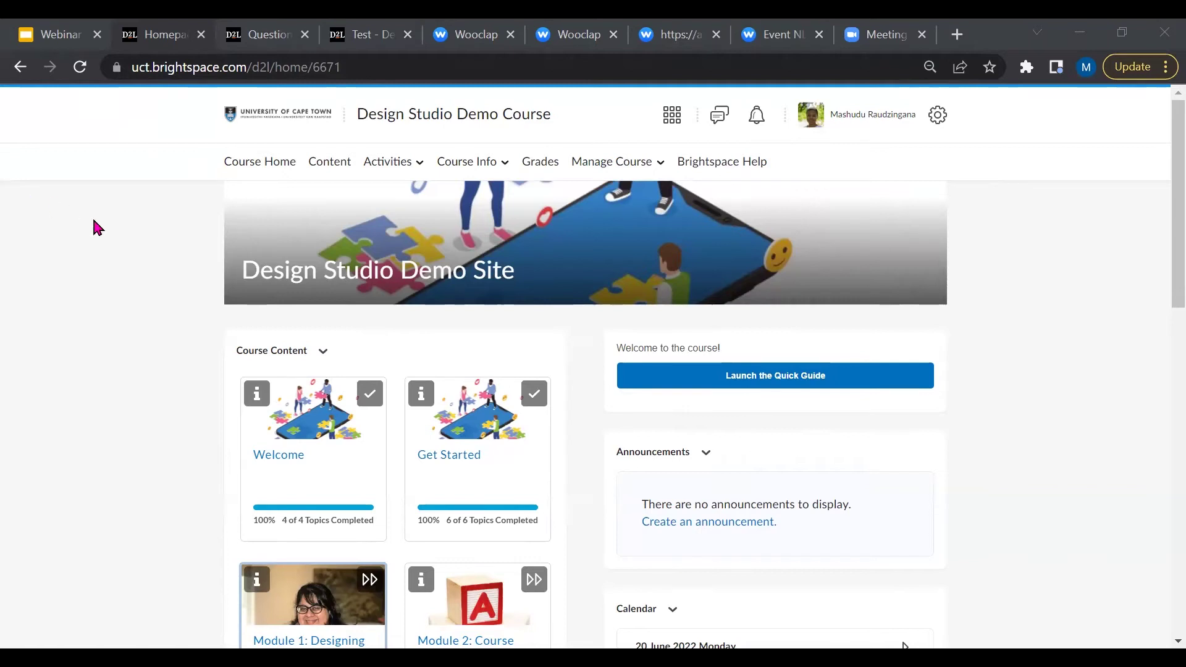
Step: Open the survey management page from the course administration tools
click(662, 166)
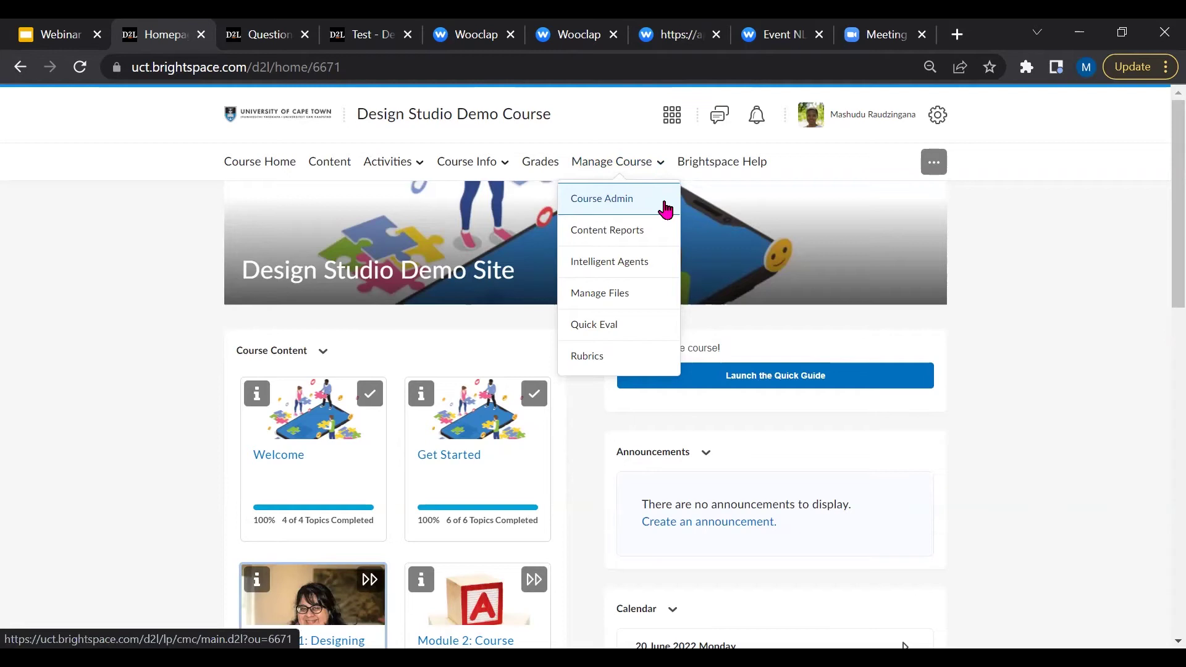
click(646, 210)
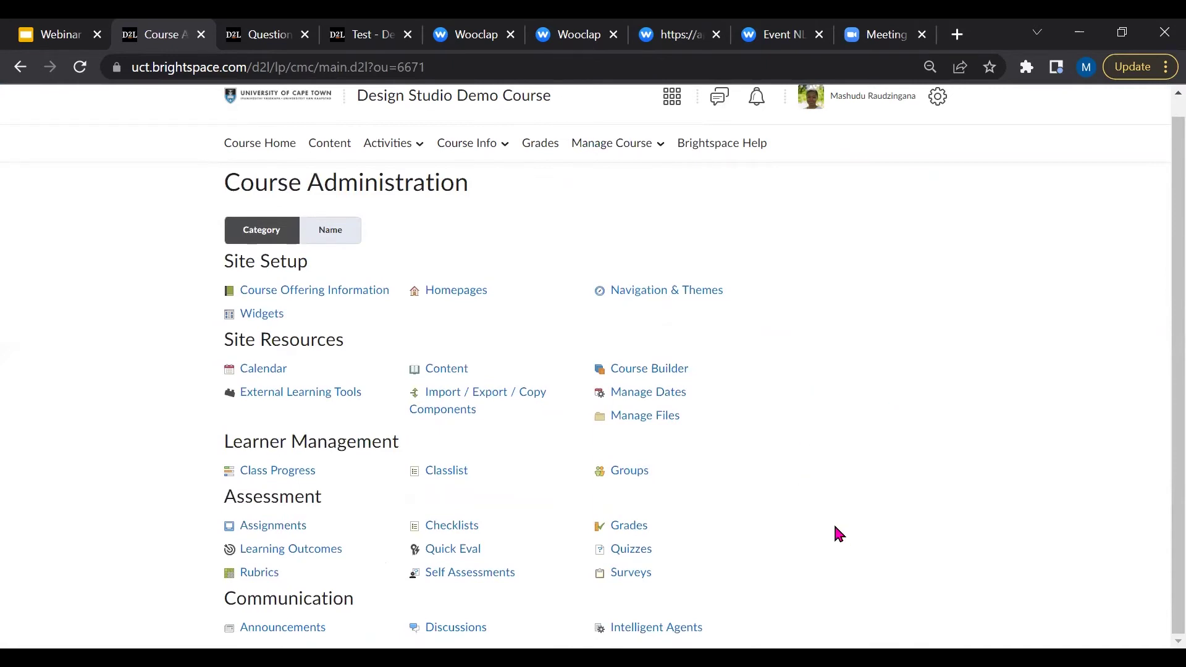
click(636, 575)
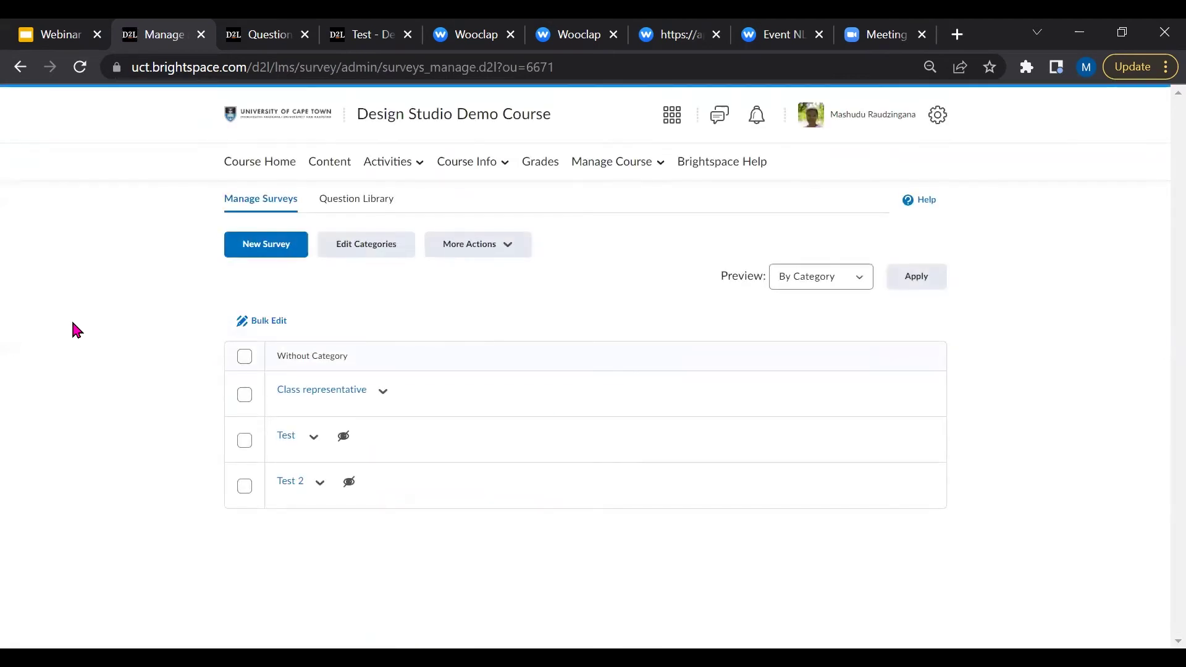
click(662, 172)
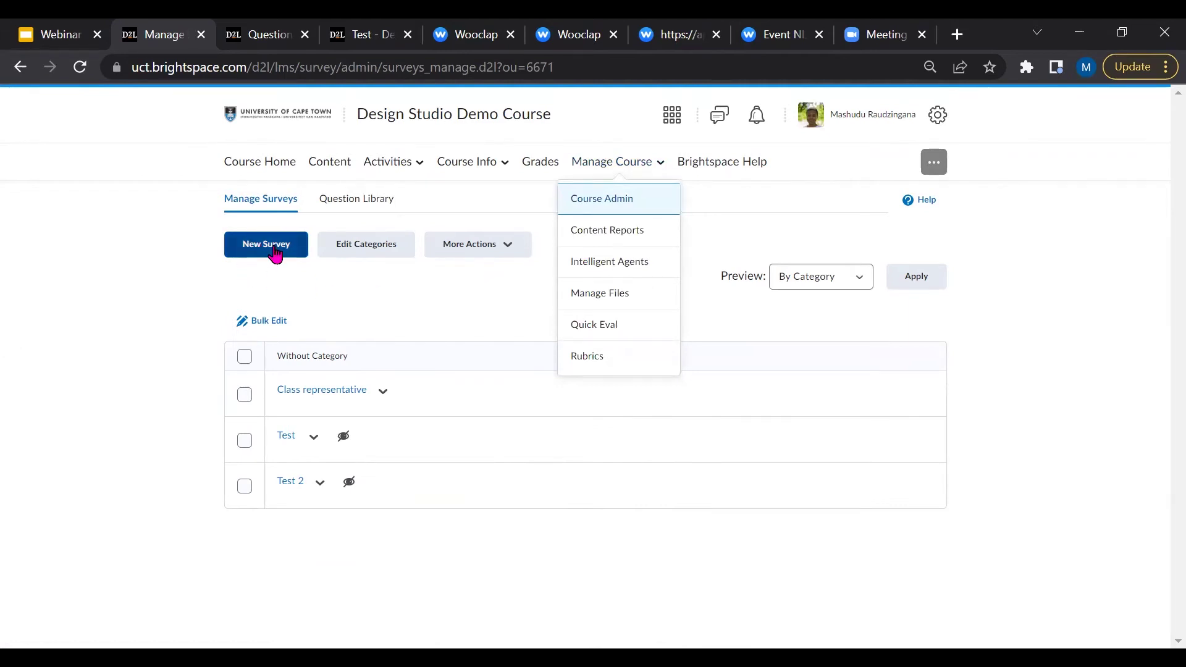
click(340, 285)
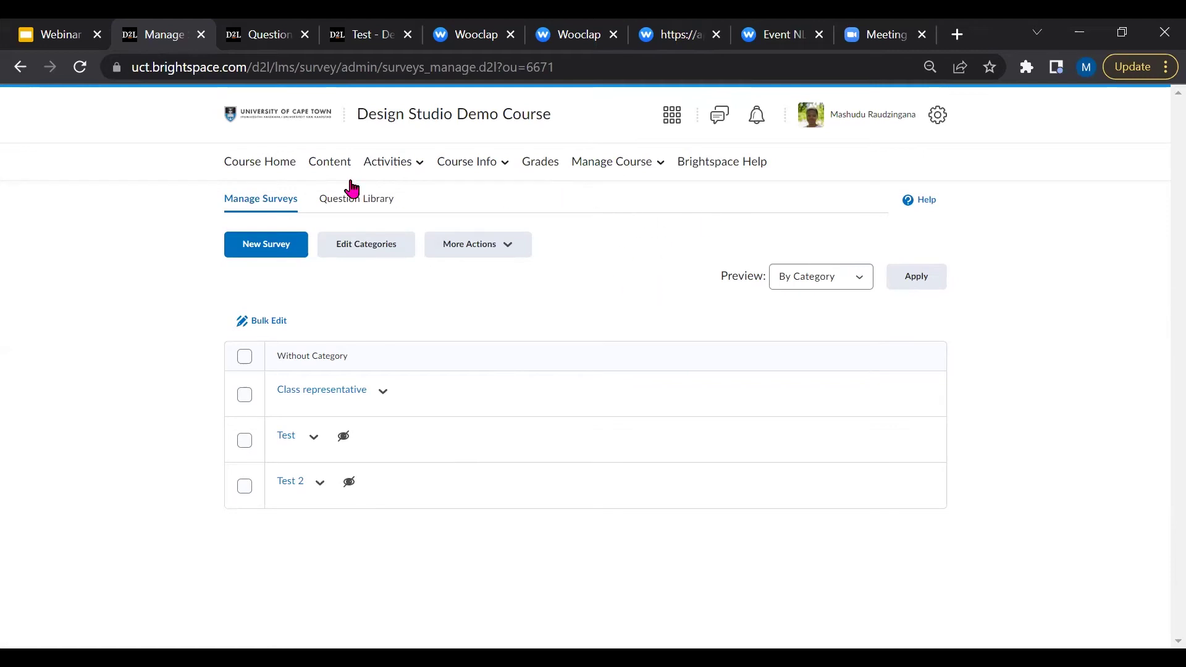
click(658, 166)
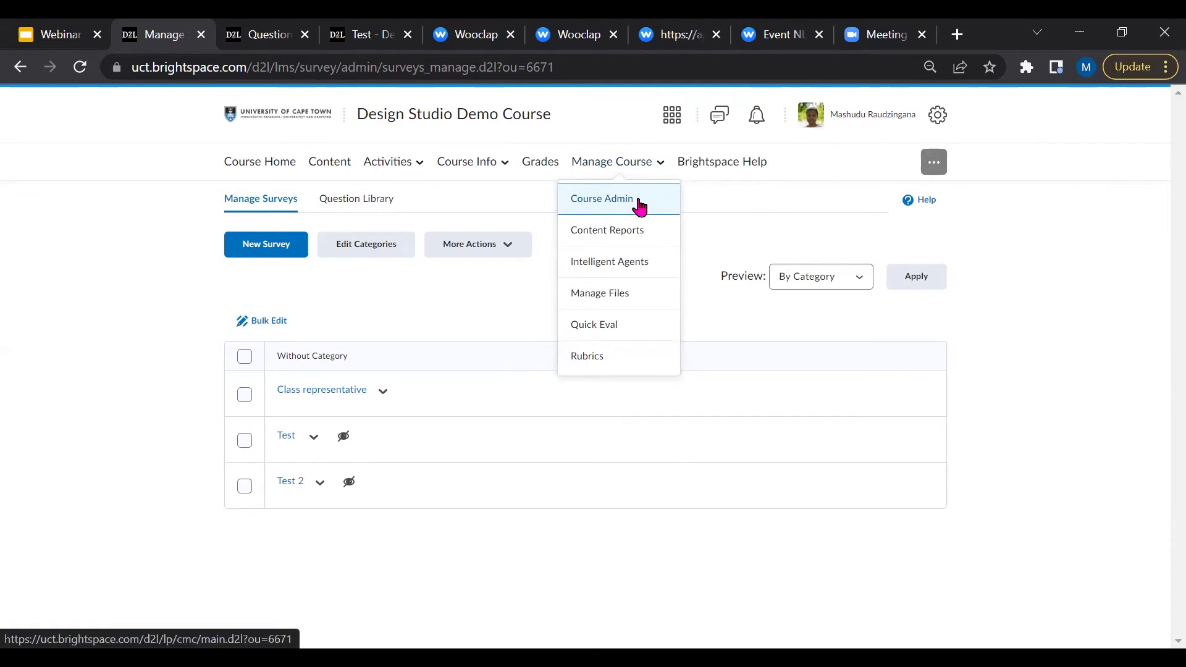
click(307, 300)
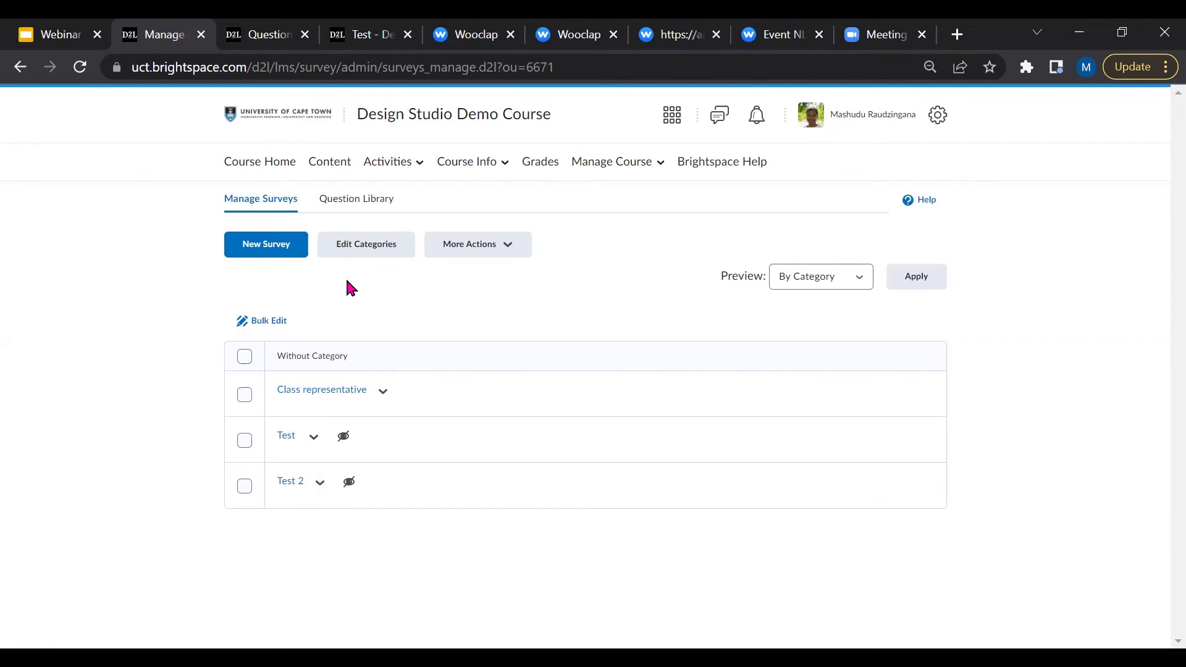
Step: Add a survey category named "Category", then save and close the category editor
click(370, 250)
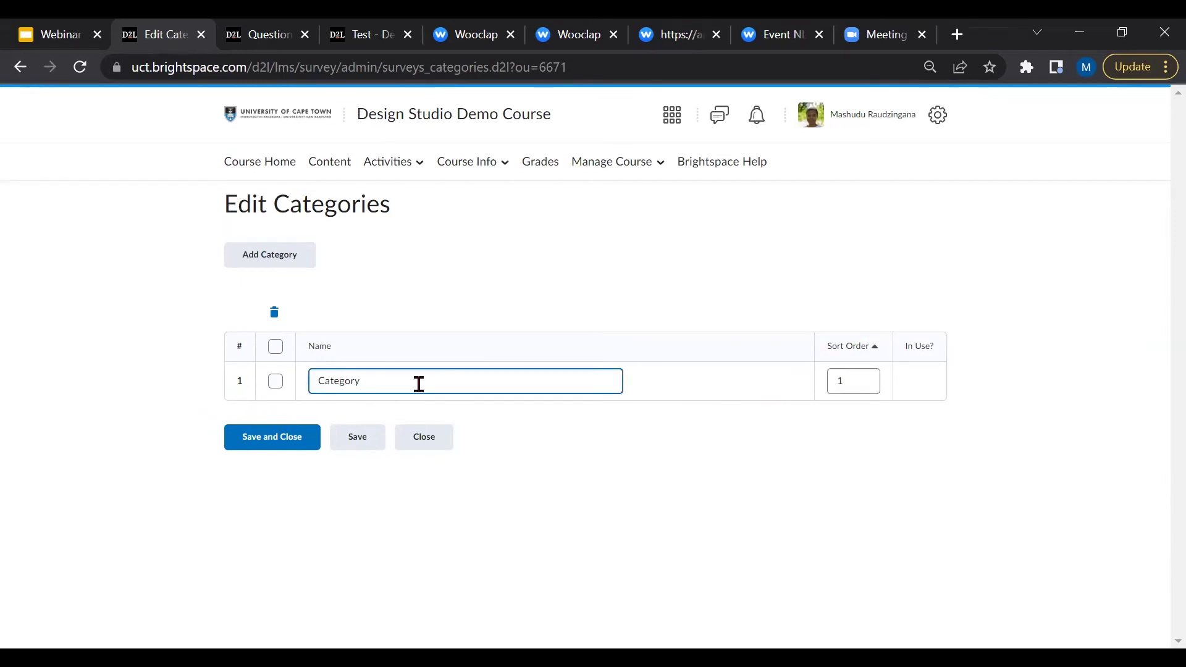
click(282, 451)
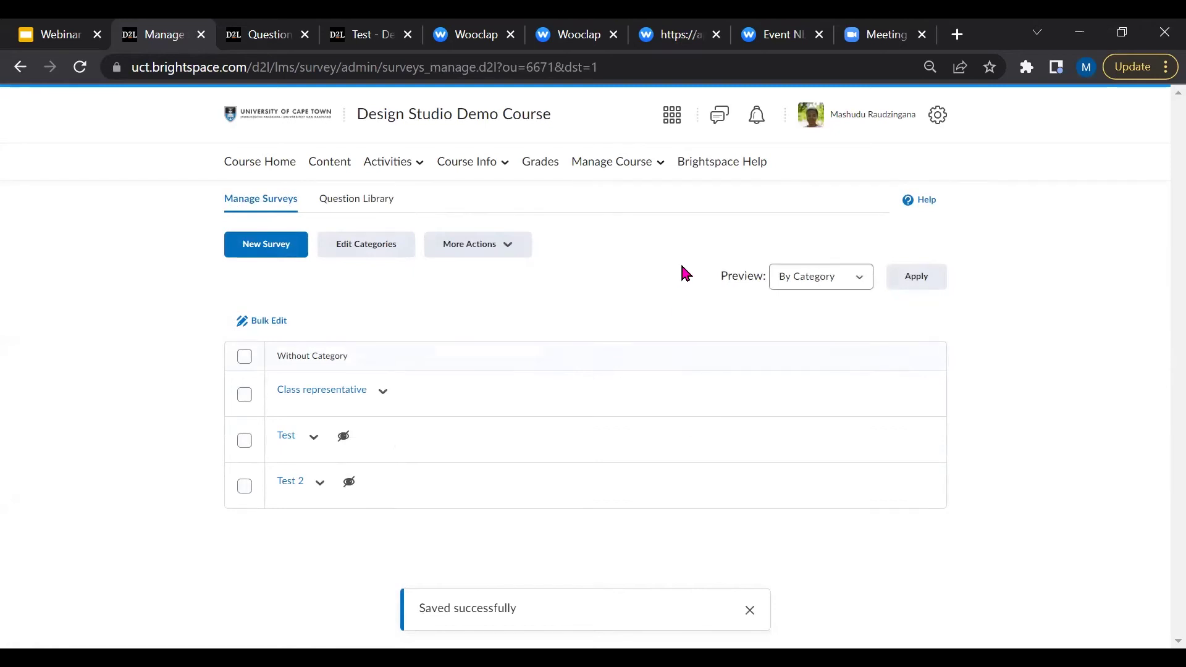
Step: Select the surveys Class representative, Test and Test 2 and review the additional actions offered for selected surveys
click(508, 248)
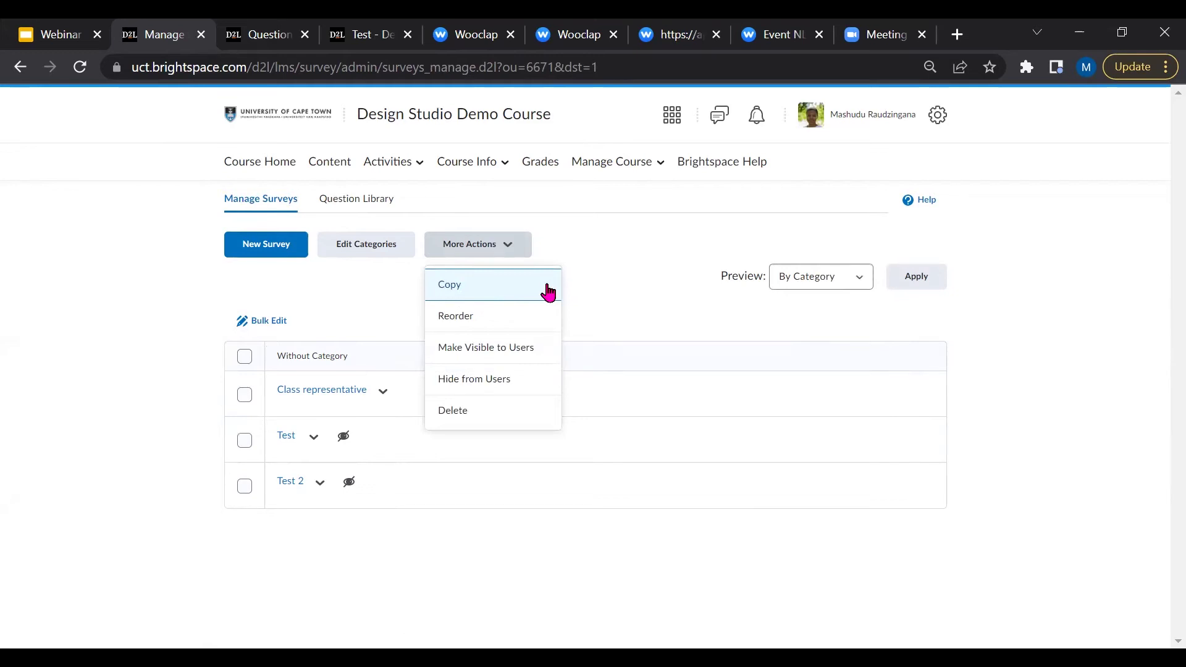
click(245, 396)
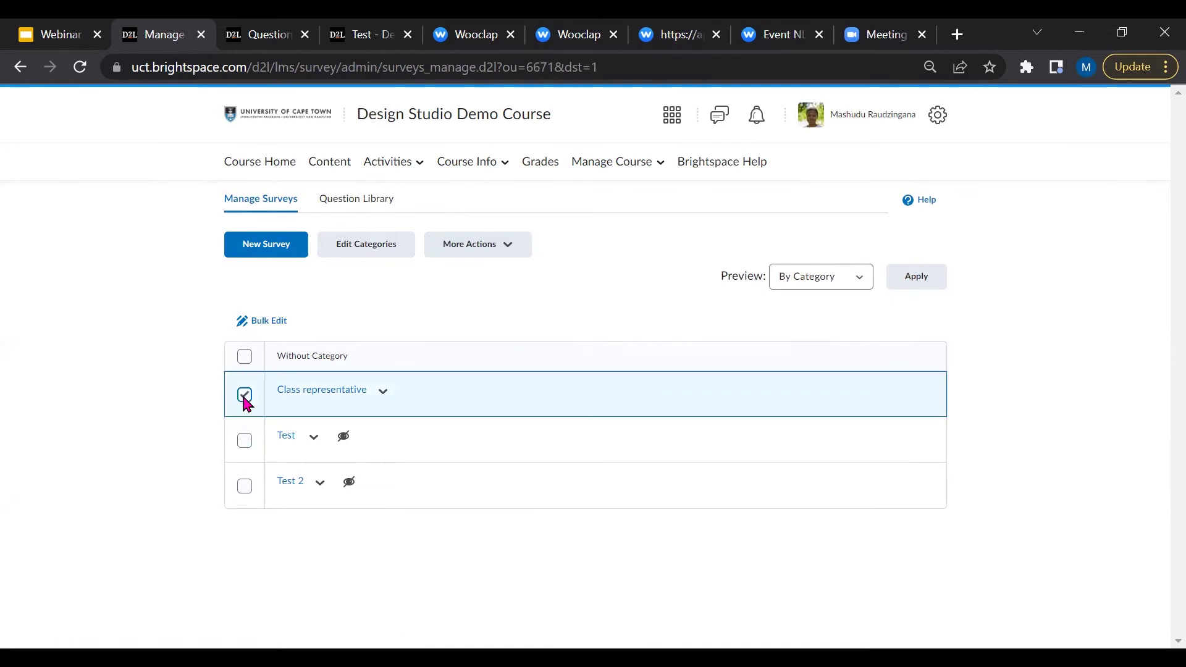
click(516, 249)
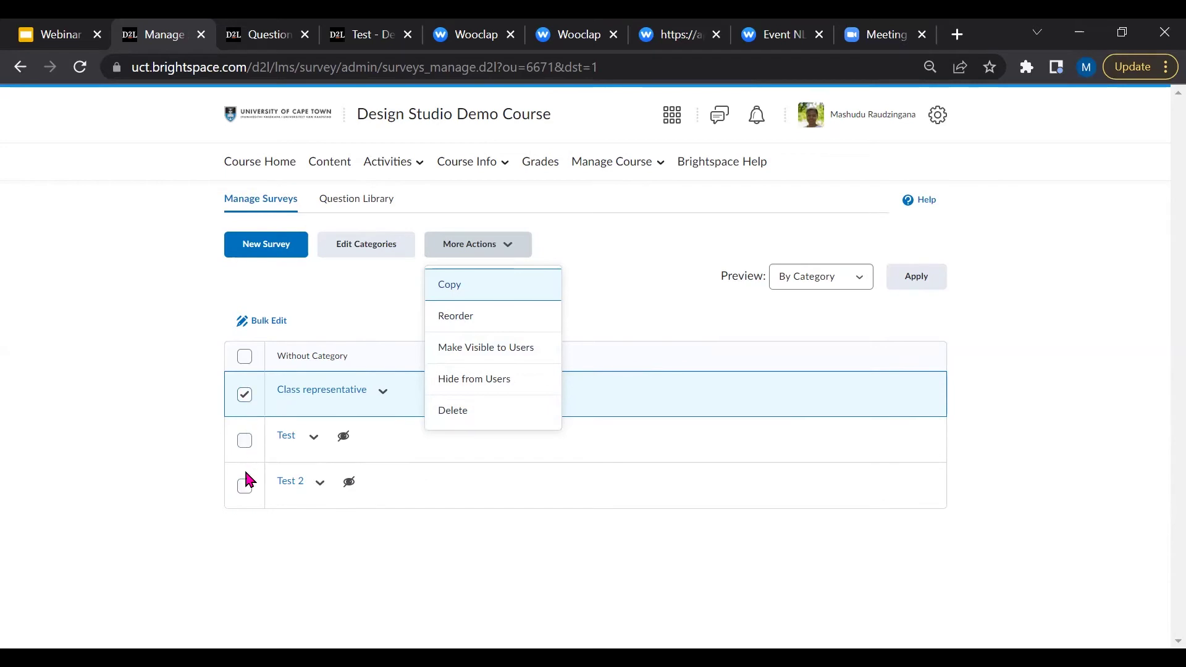
click(246, 442)
click(245, 441)
click(244, 487)
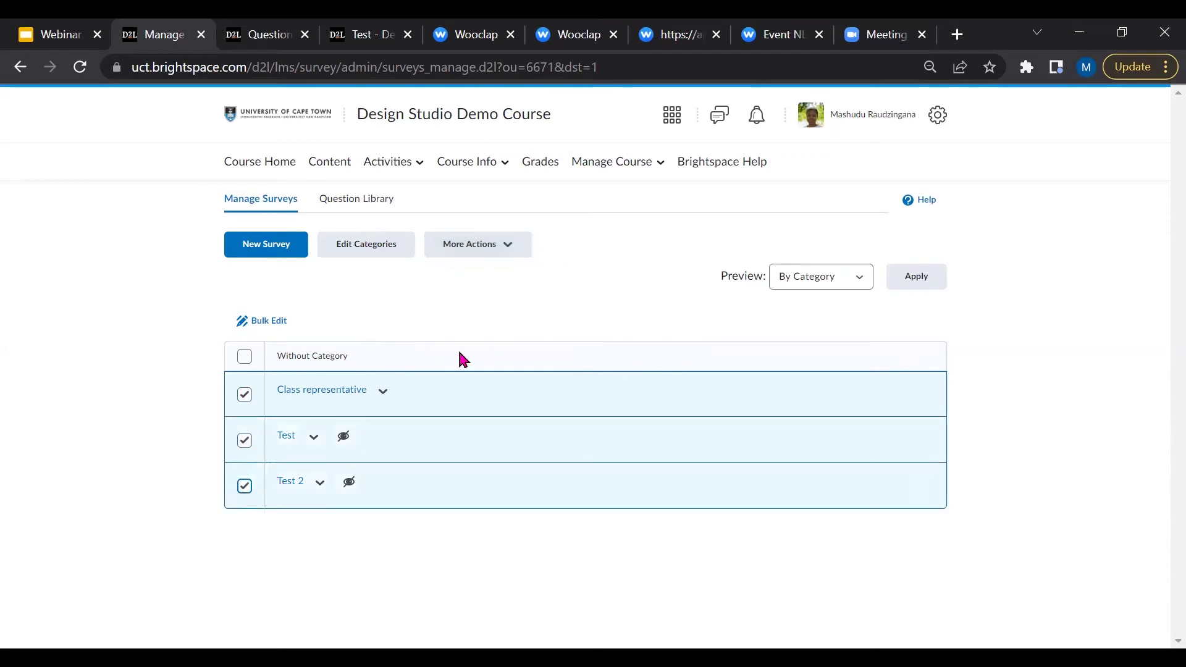
click(516, 253)
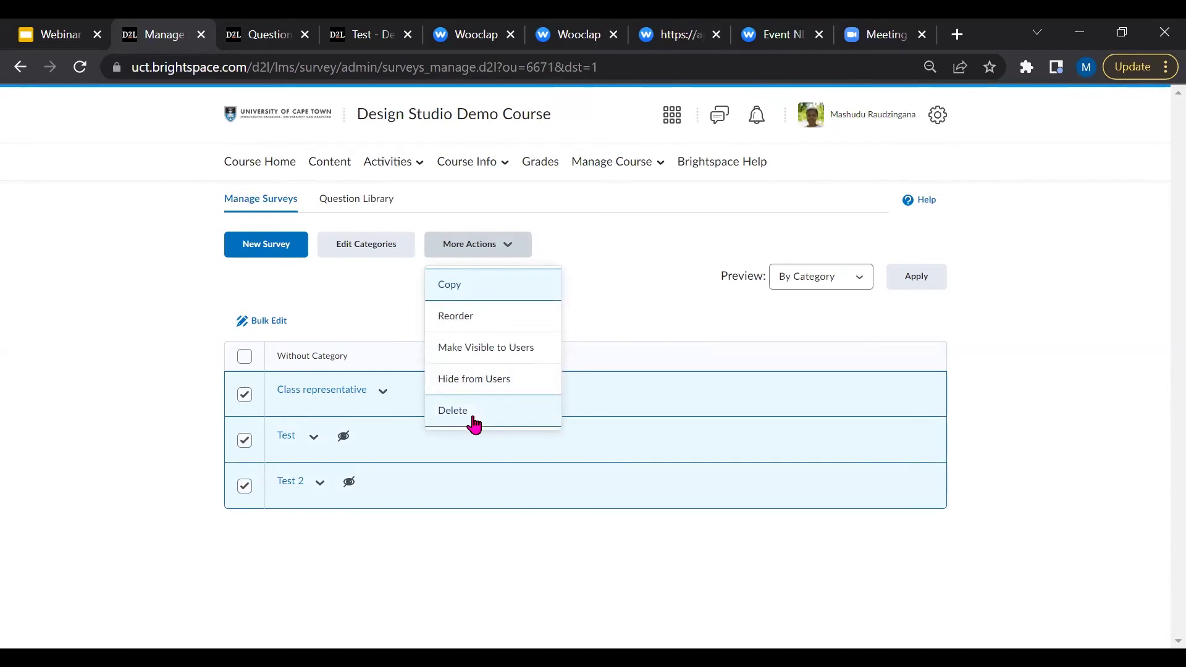
click(677, 283)
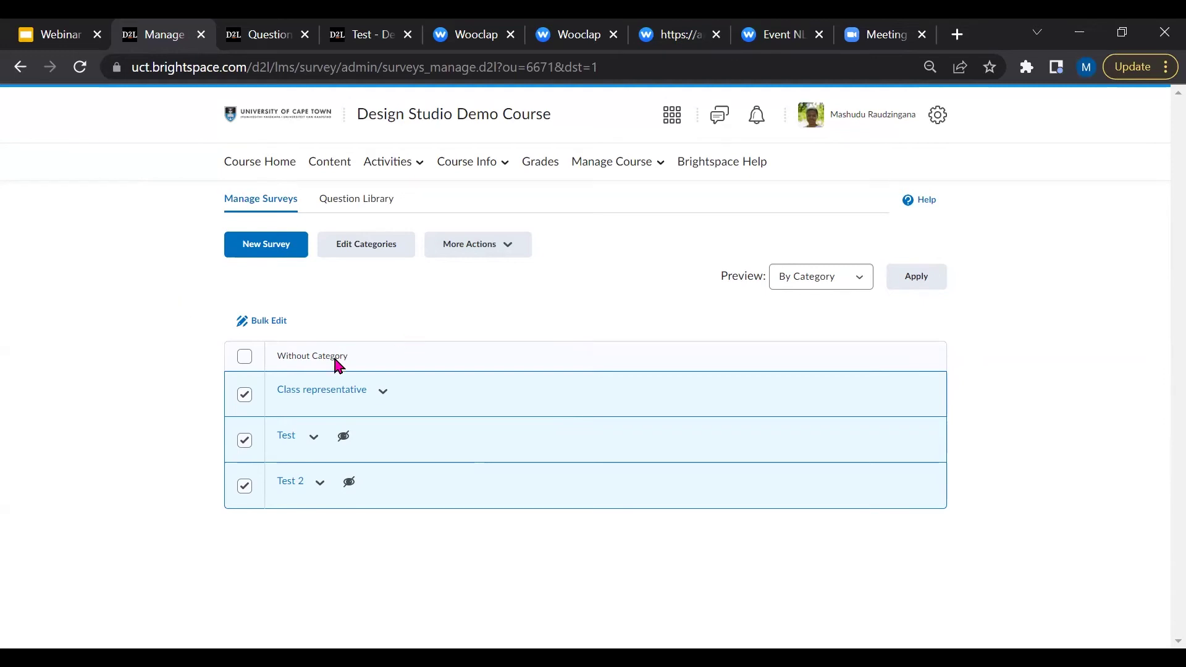
Step: Deselect the Class representative survey and review the actions available for that individual survey
click(245, 396)
click(383, 392)
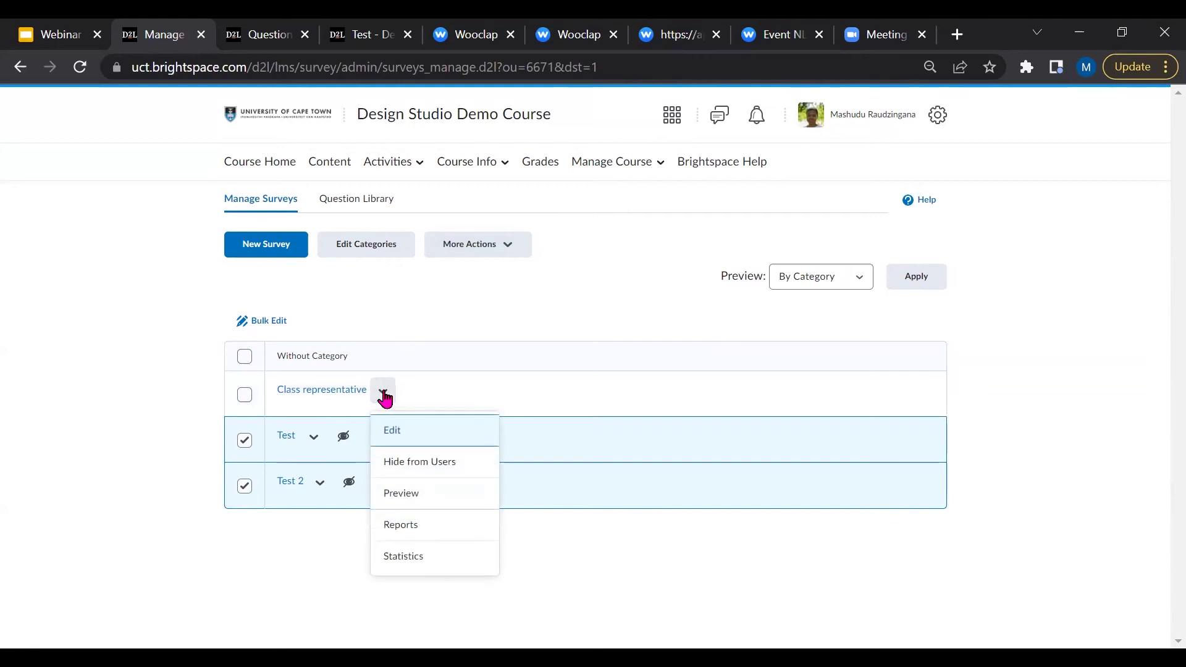
click(462, 305)
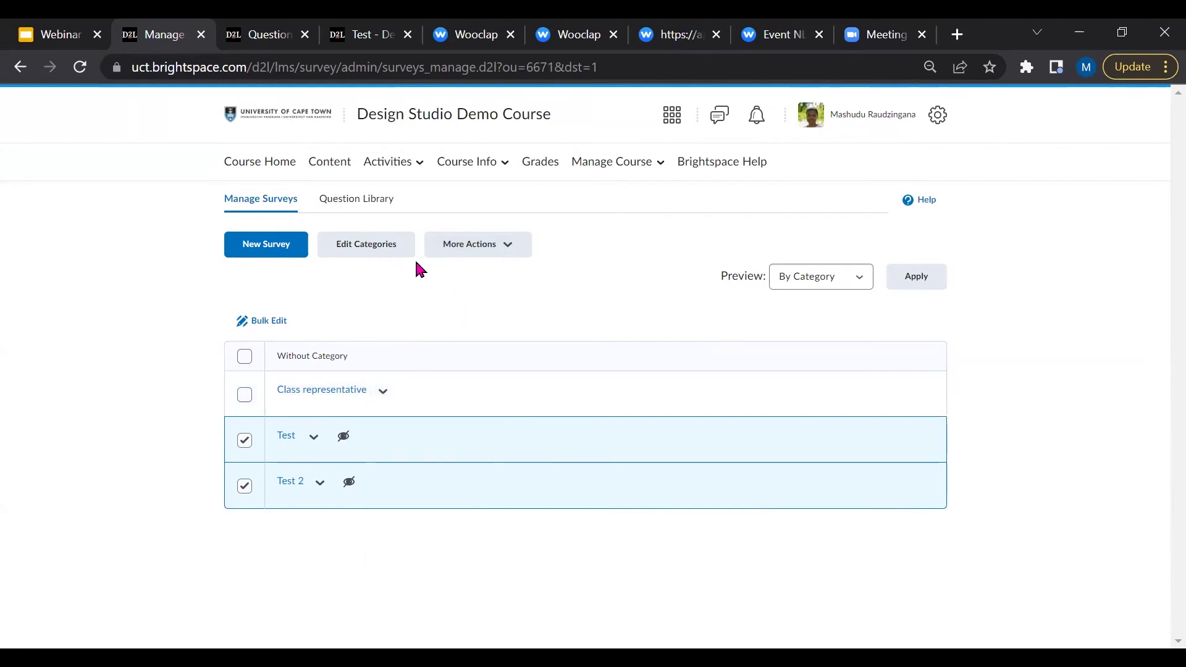
Step: Examine the category choices and general properties on a new survey form, then leave it without saving
click(267, 247)
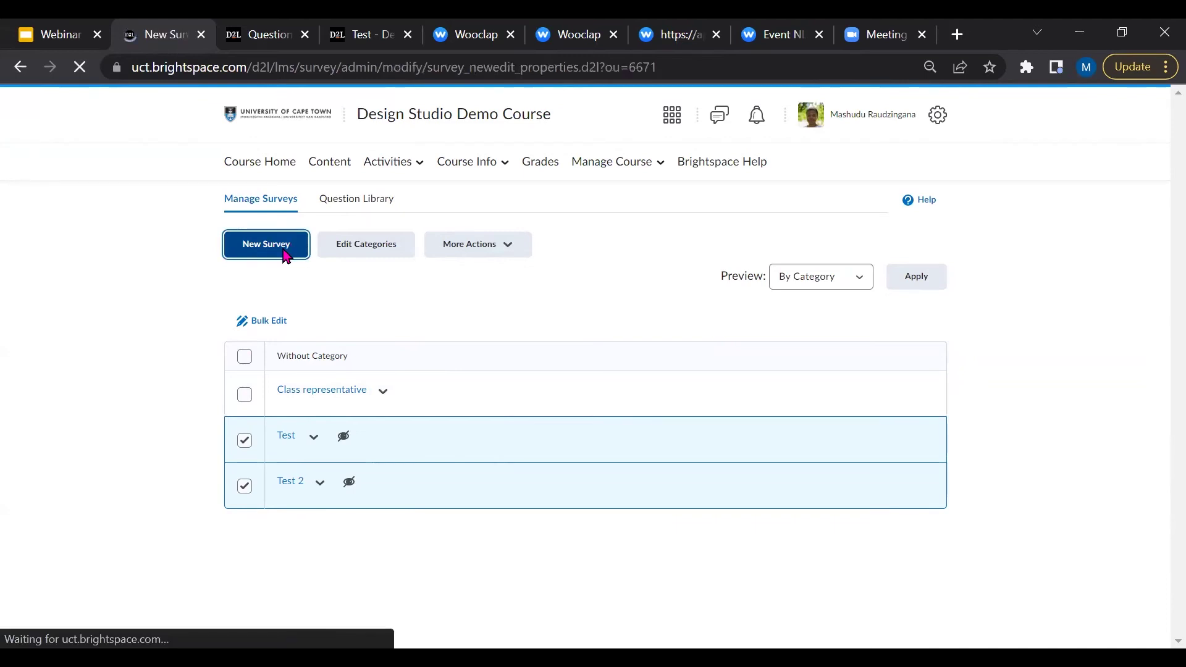
scroll(532, 308, down, 1)
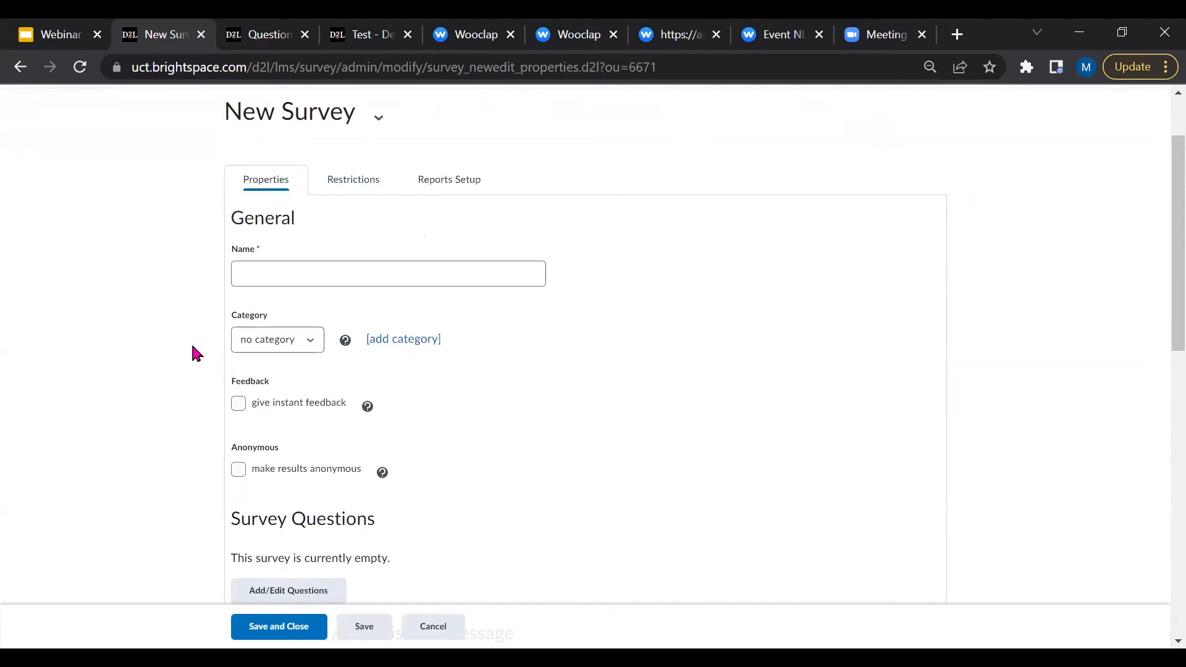
click(317, 350)
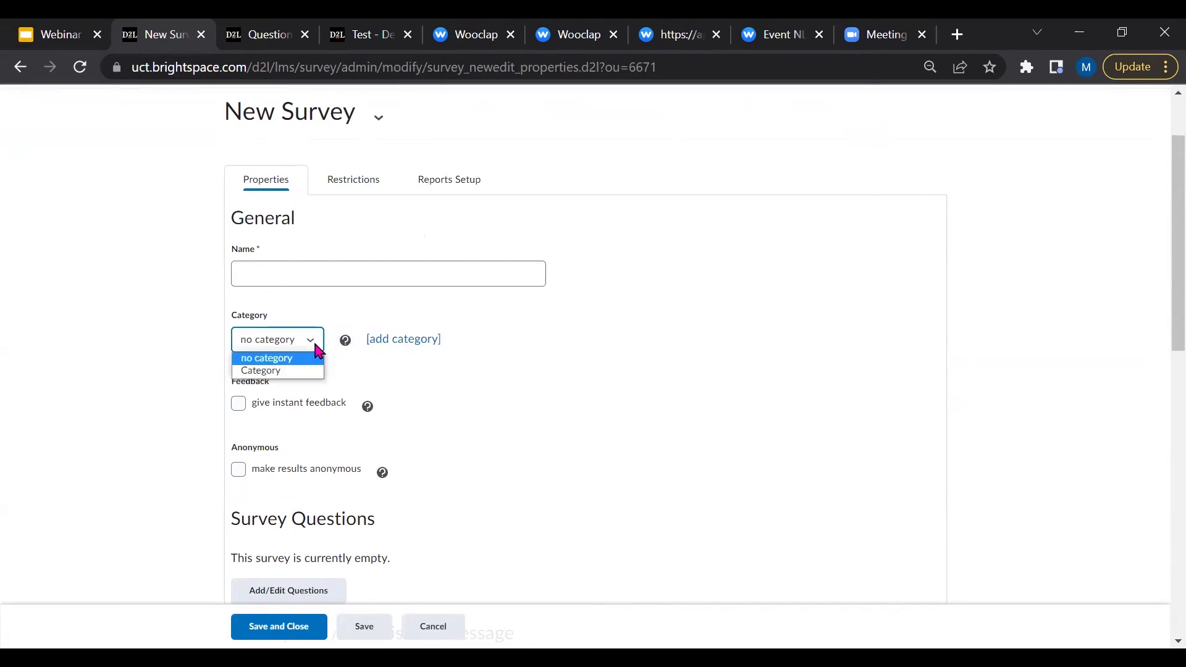
click(317, 351)
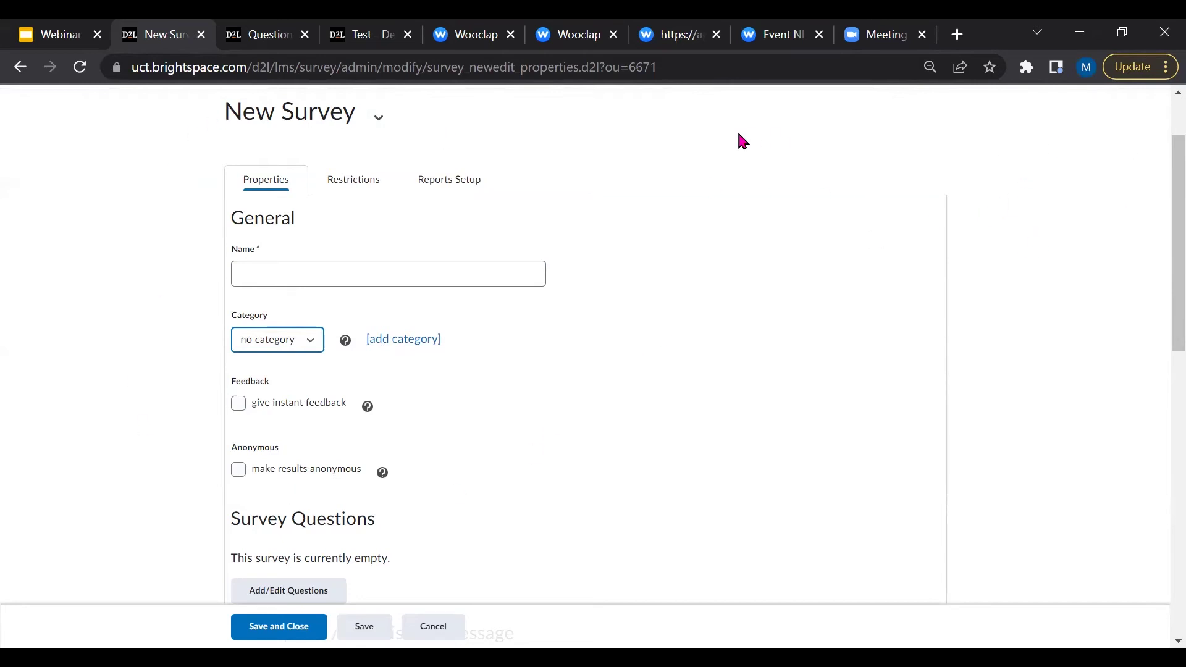
click(312, 344)
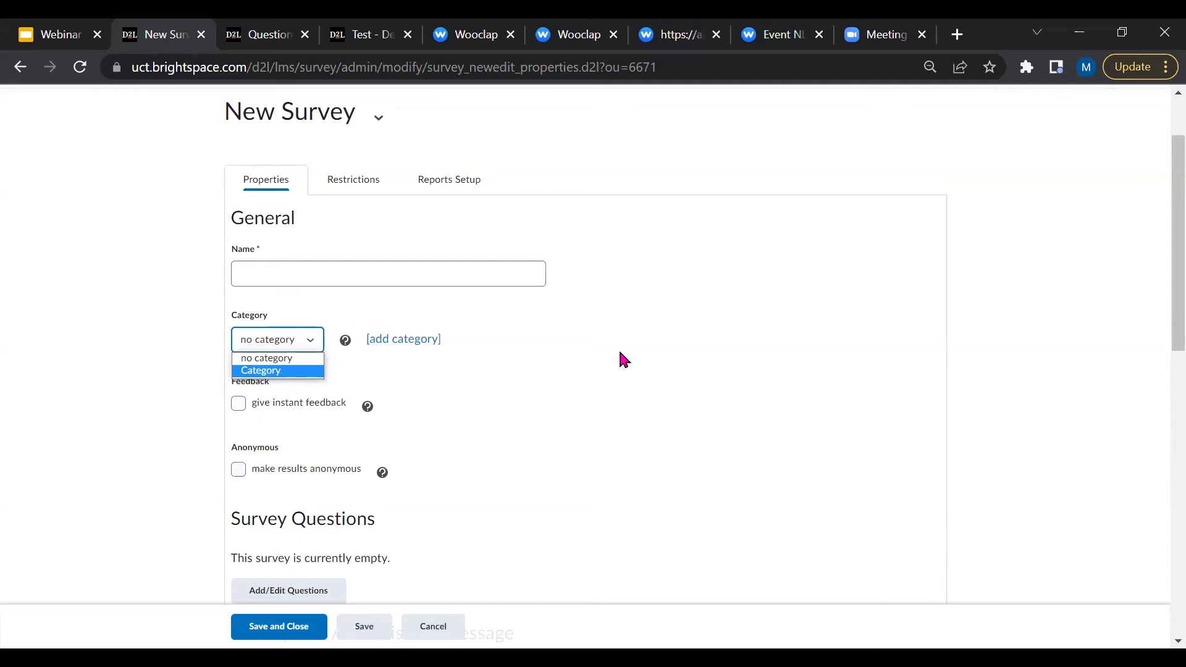
click(740, 276)
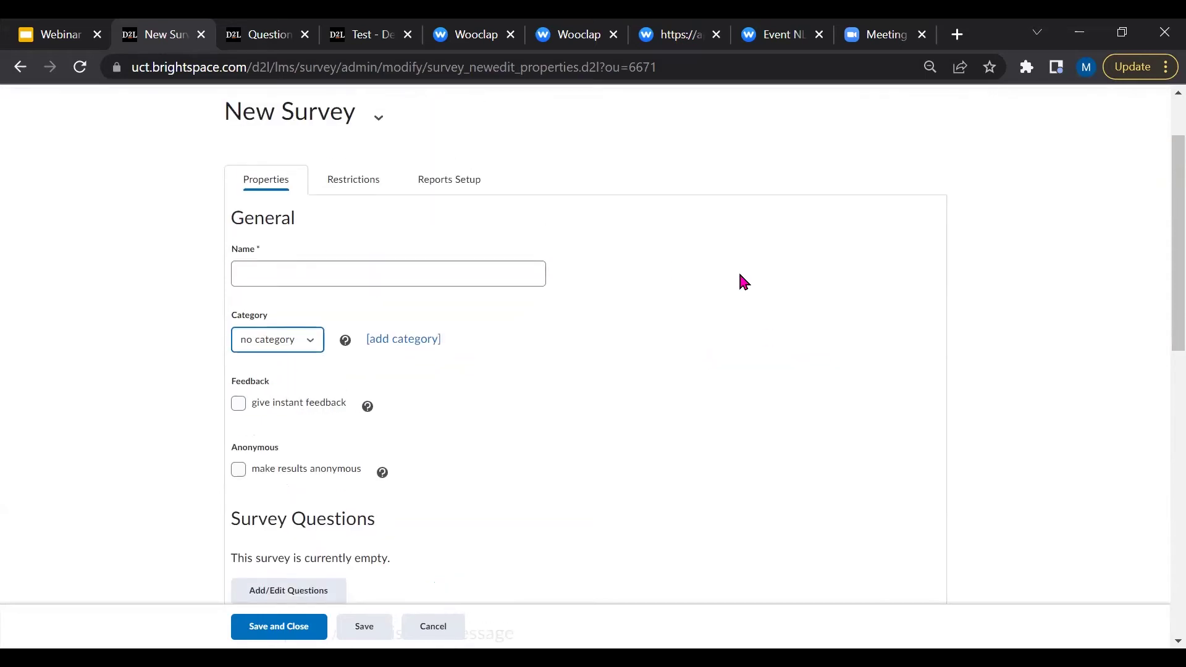
scroll(784, 306, down, 3)
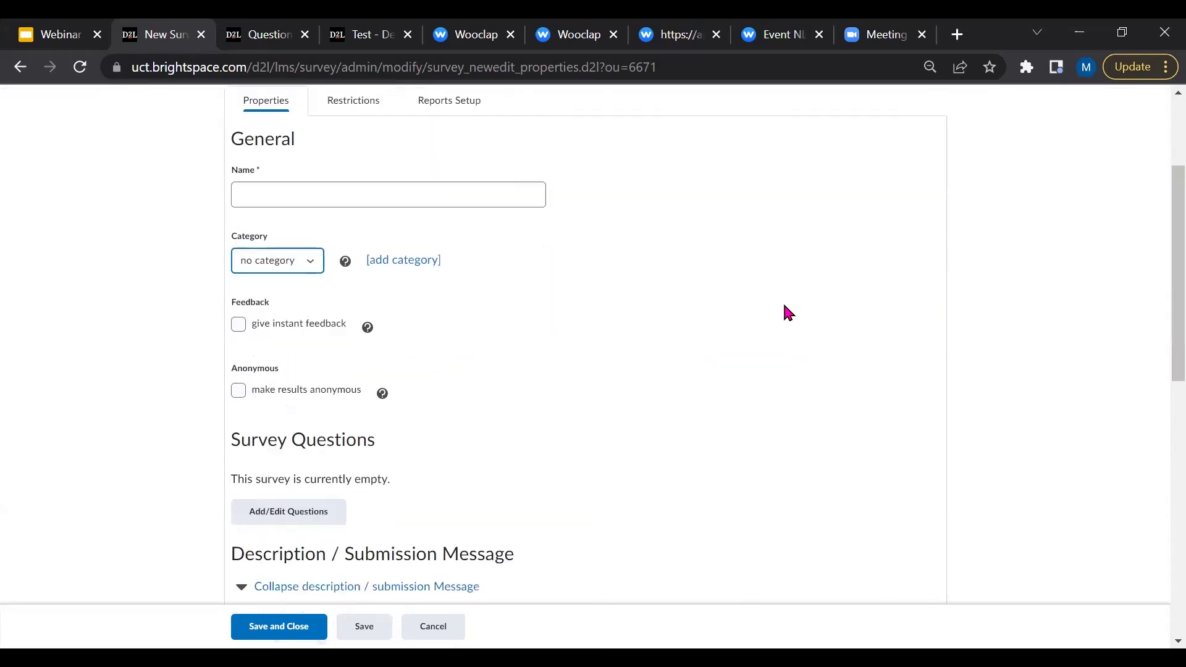
scroll(787, 312, up, 3)
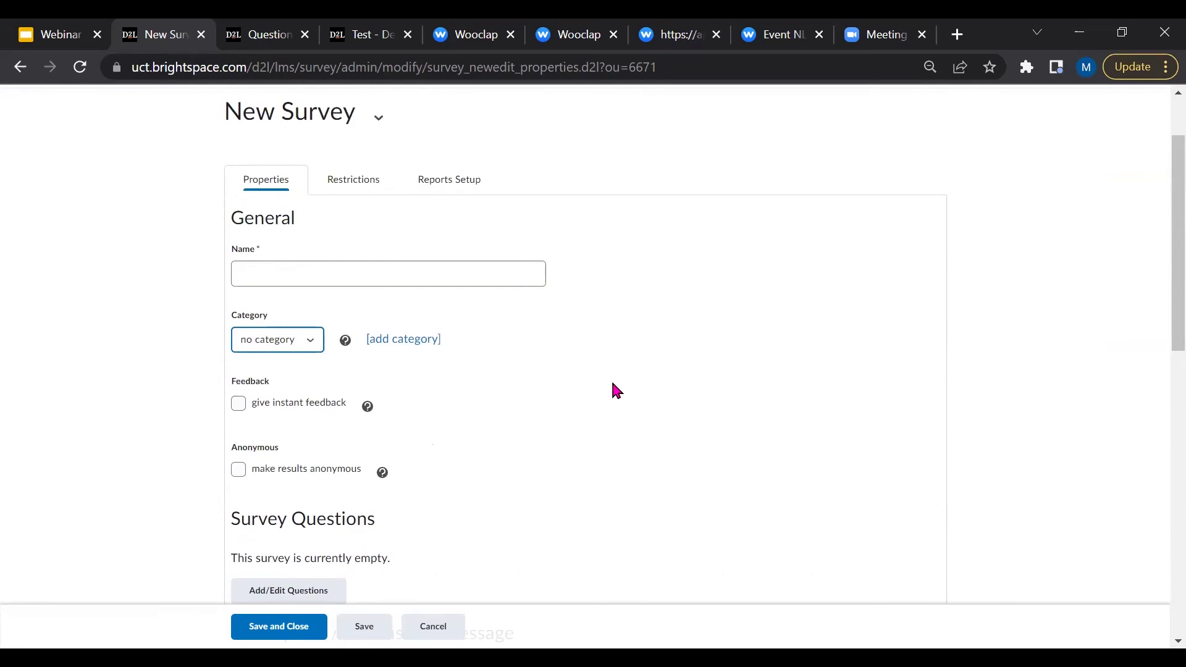
click(437, 633)
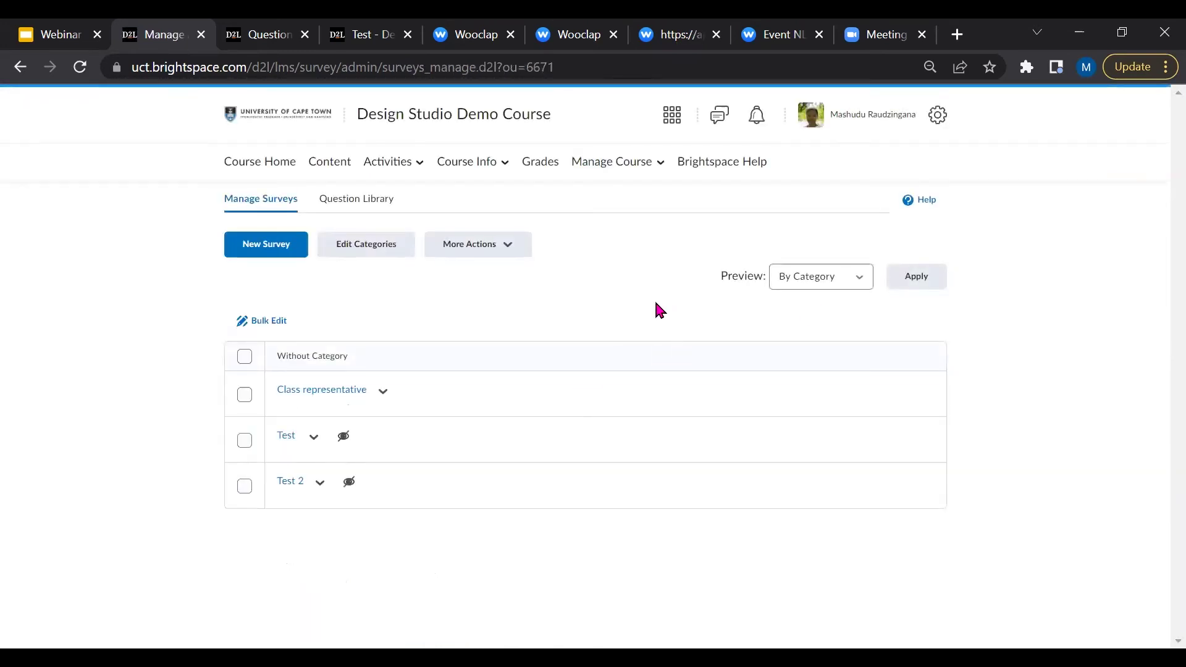
Step: Check the preview options for the survey list, keeping By Category selected
click(860, 282)
click(844, 311)
click(863, 284)
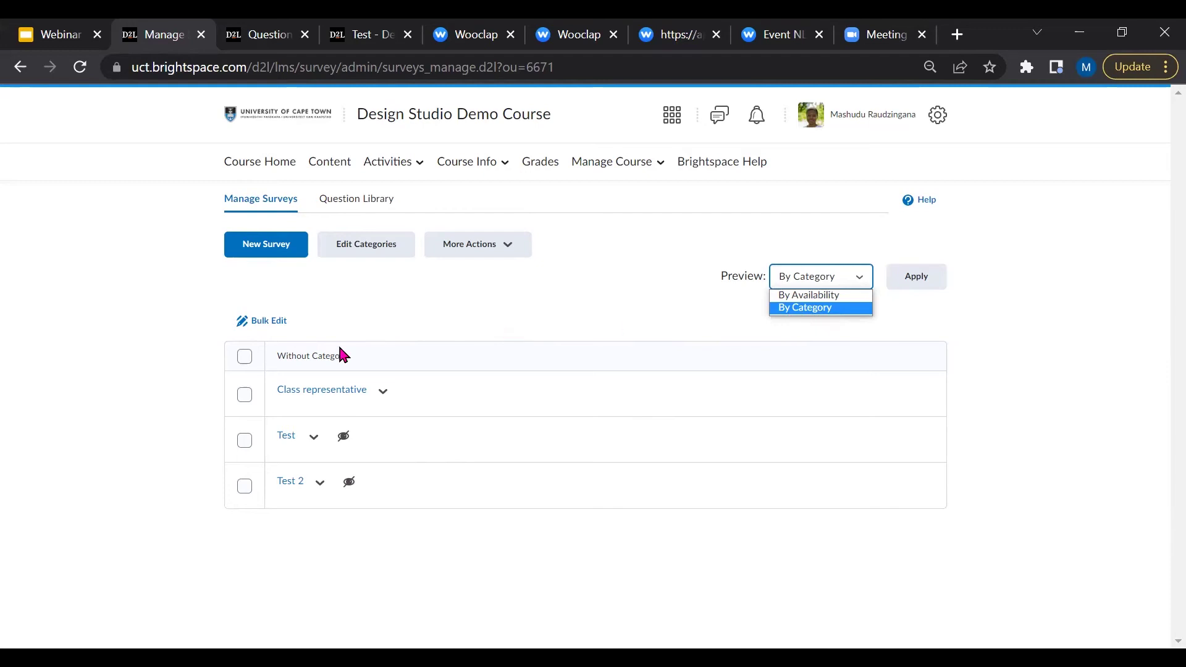
click(820, 309)
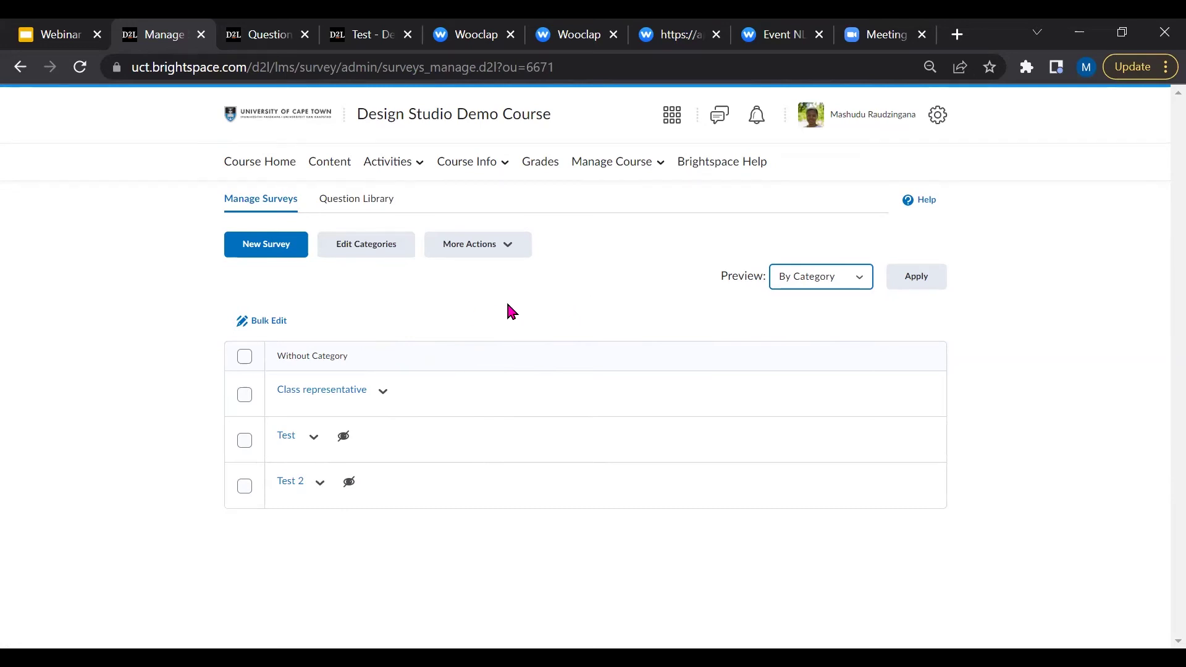
Step: Open the Class representative and Test surveys together for bulk editing
click(264, 247)
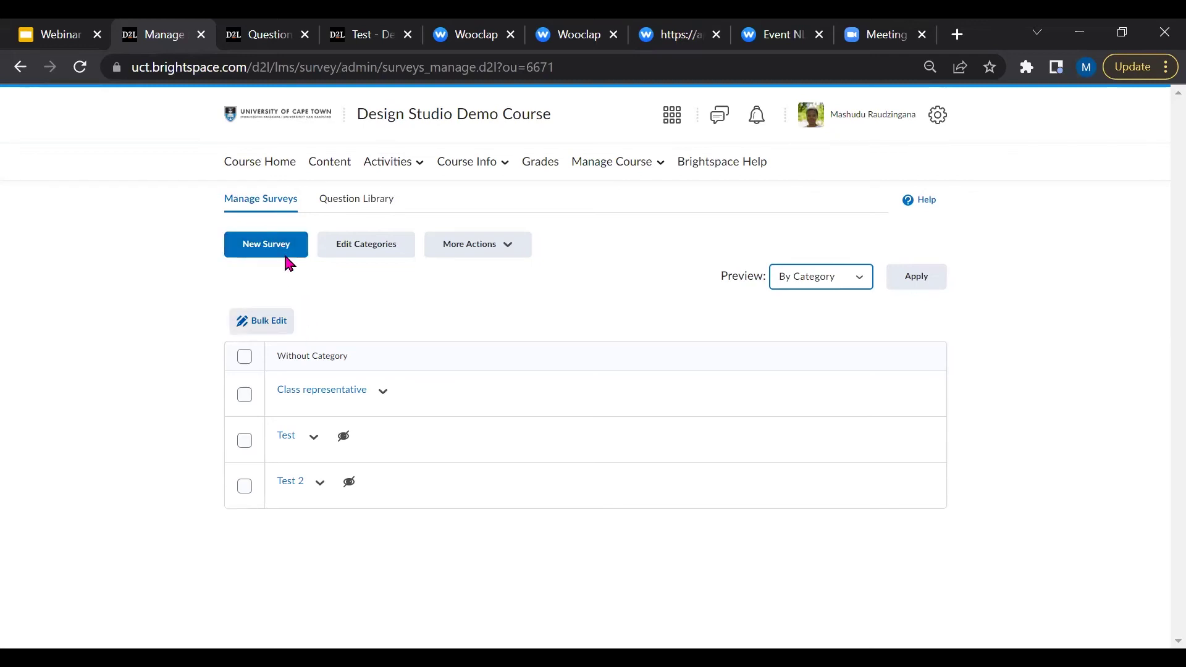
click(271, 326)
click(491, 228)
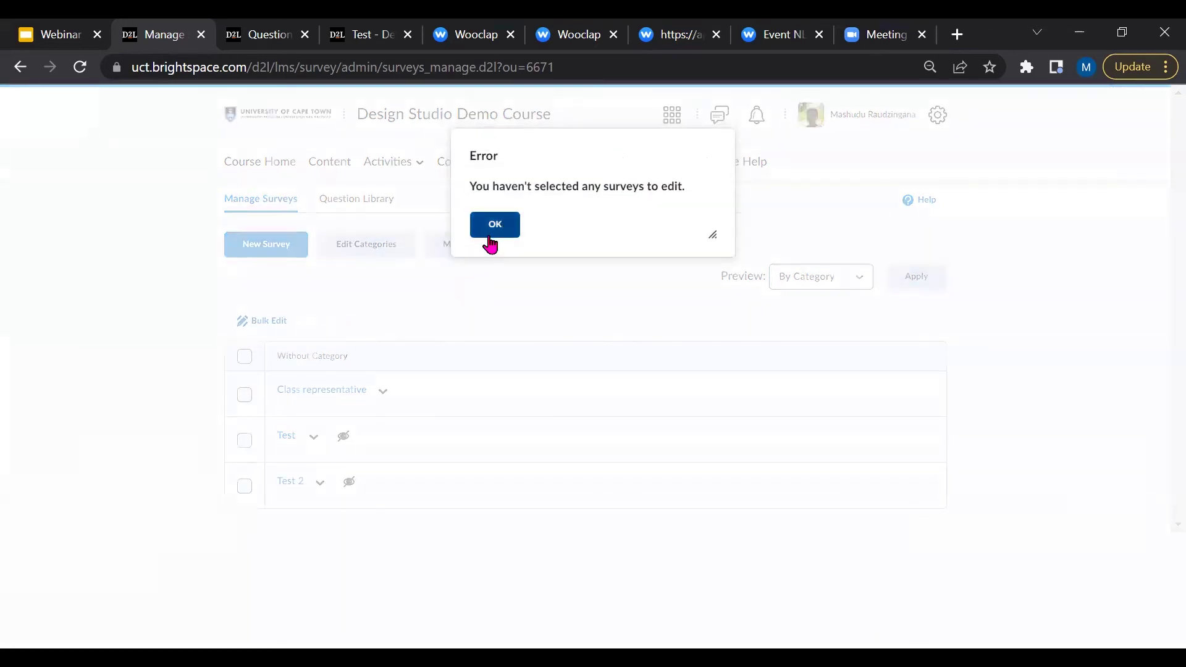
click(245, 394)
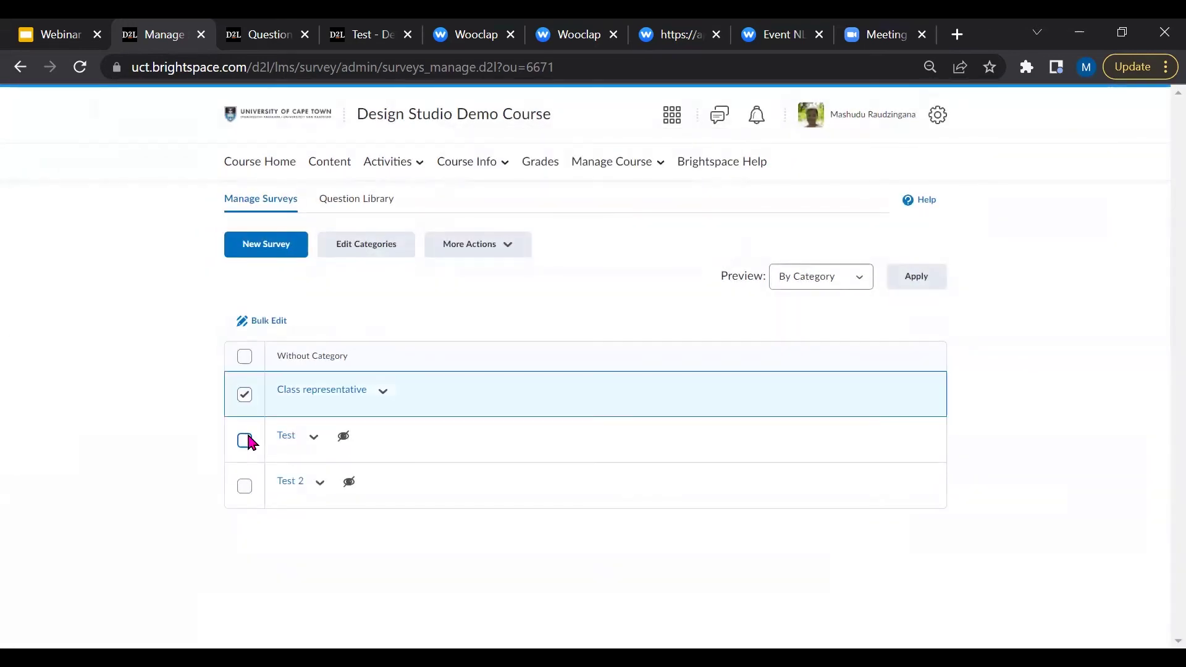
click(244, 440)
click(262, 326)
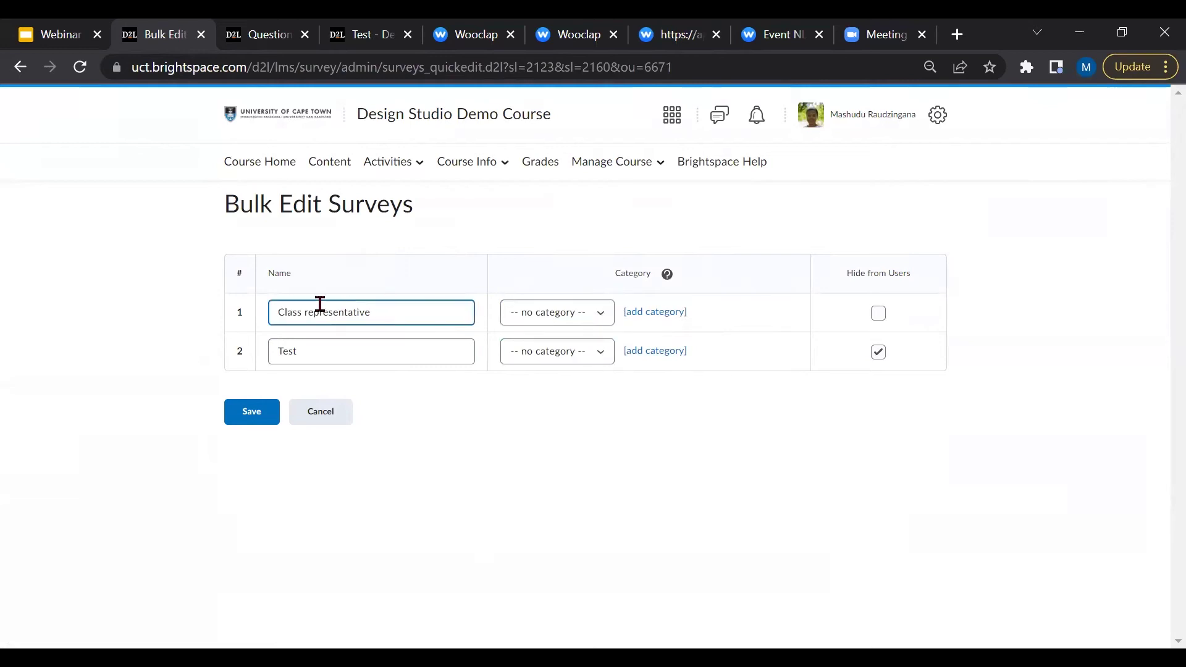
Step: Hide the Class representative survey from users, keep Test hidden as well, and save the bulk edit
click(879, 313)
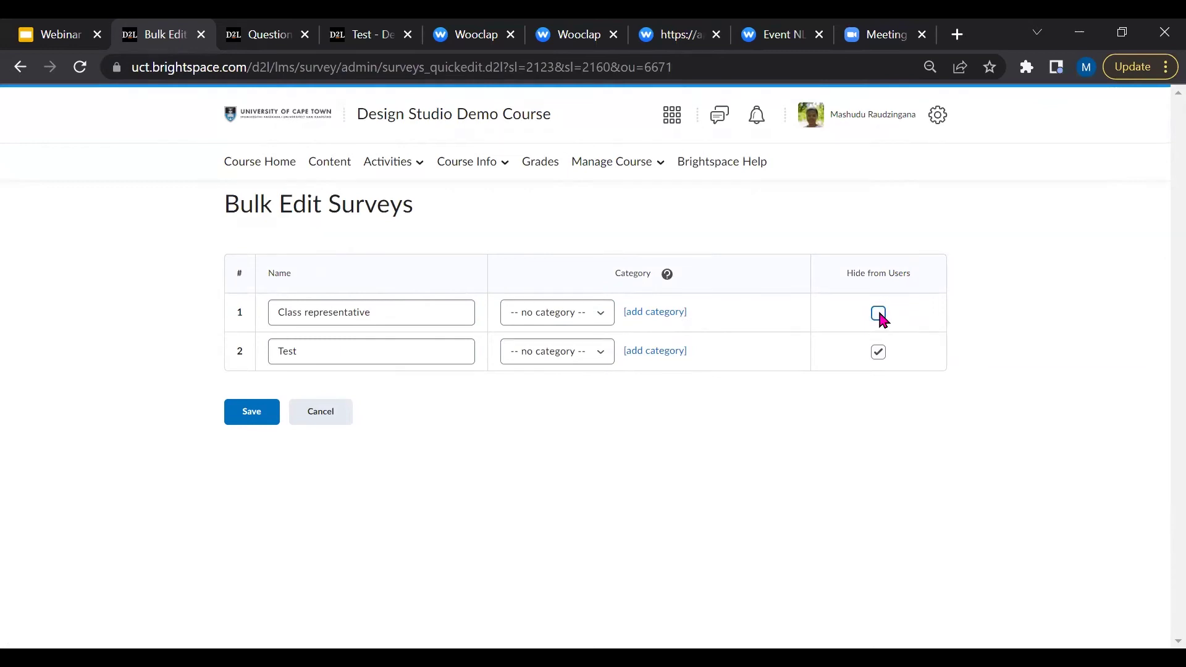
click(880, 349)
click(882, 313)
click(881, 350)
click(880, 315)
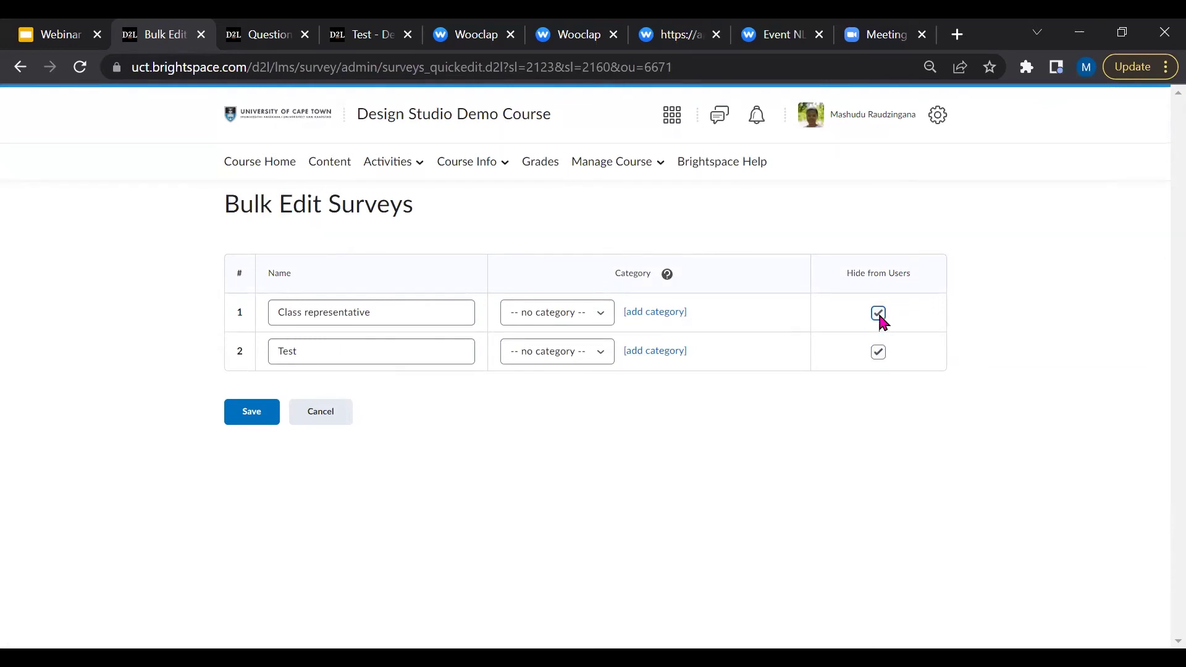
click(259, 413)
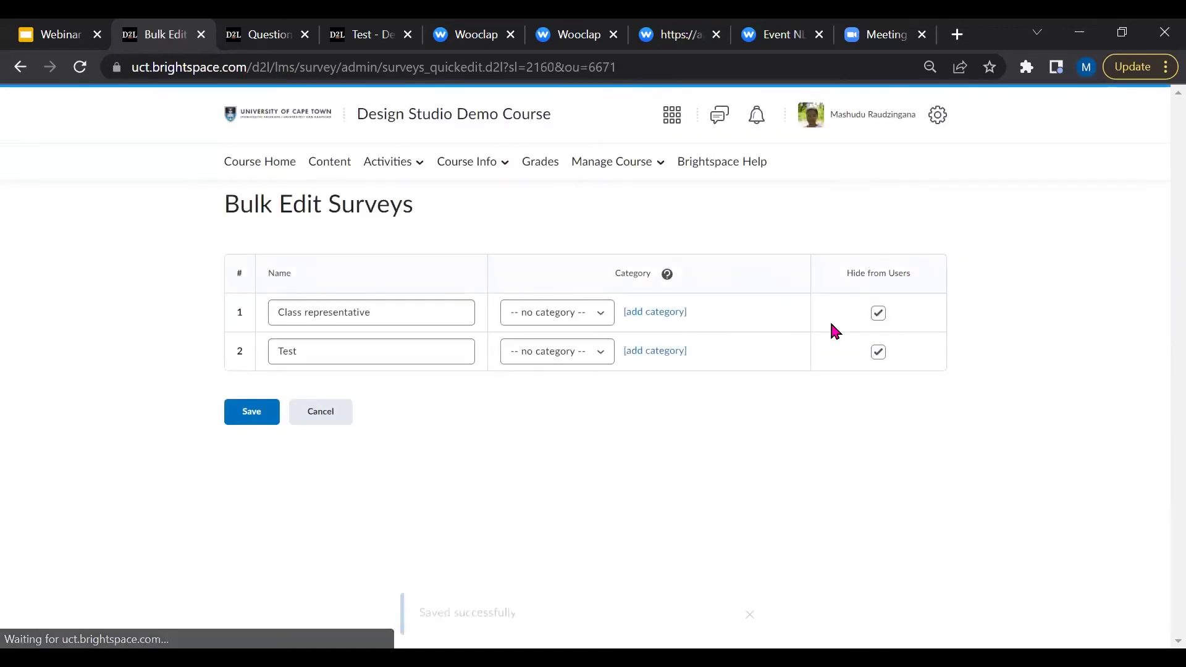
Step: Leave the bulk edit page and start a new survey named Test 3
click(322, 412)
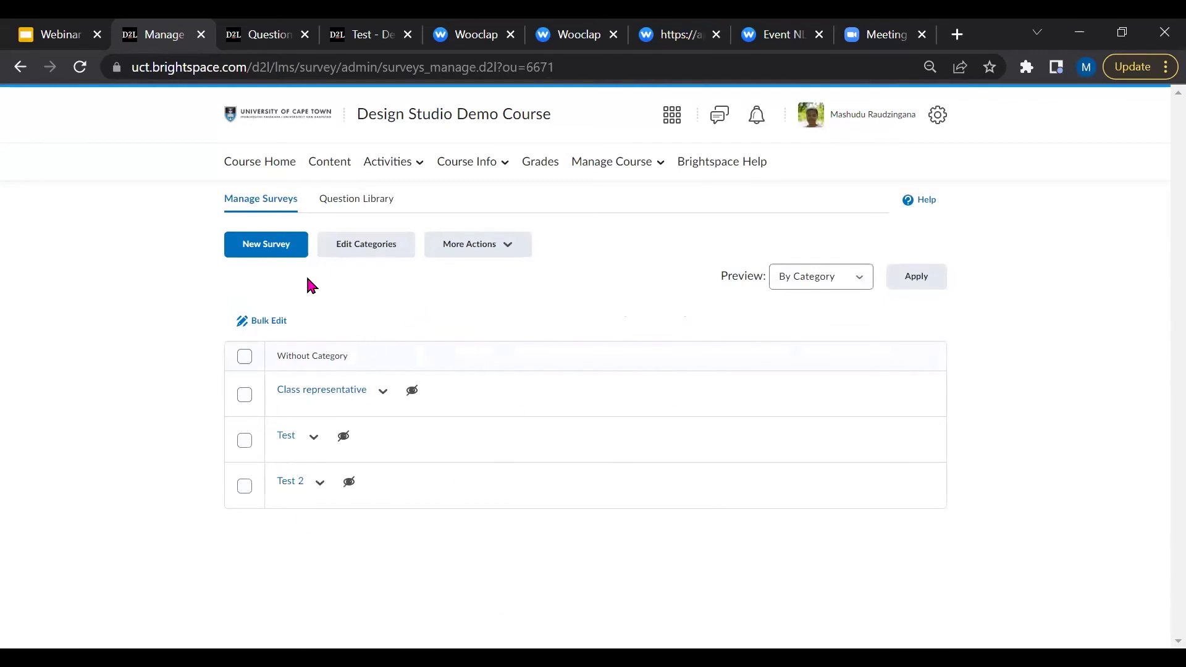
click(274, 247)
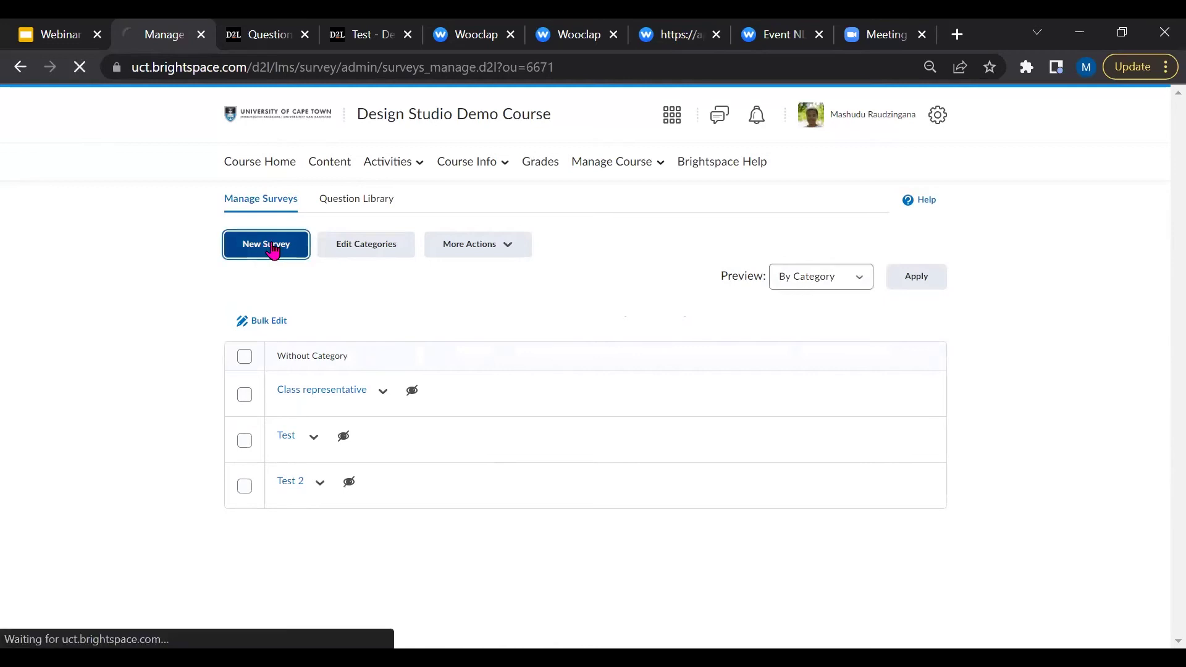
scroll(674, 312, down, 2)
scroll(674, 314, down, 2)
click(430, 182)
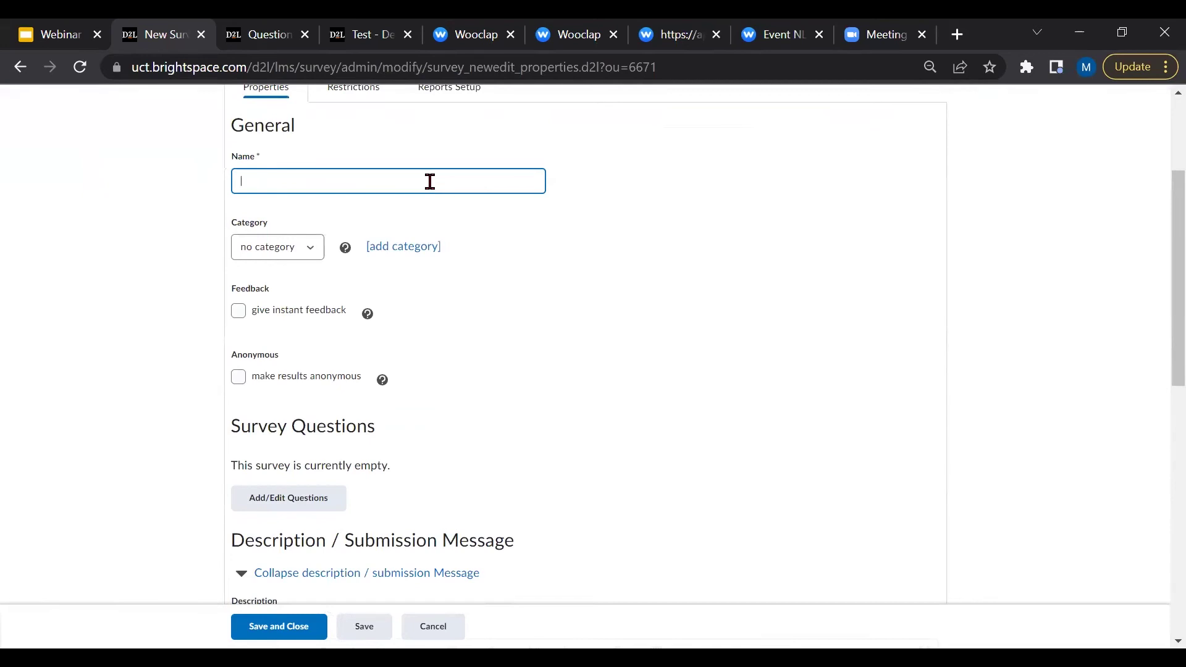
text(Test 2)
key(BackSpace)
text(3)
Step: Assign the new survey to the category named Category
scroll(525, 299, down, 2)
click(314, 163)
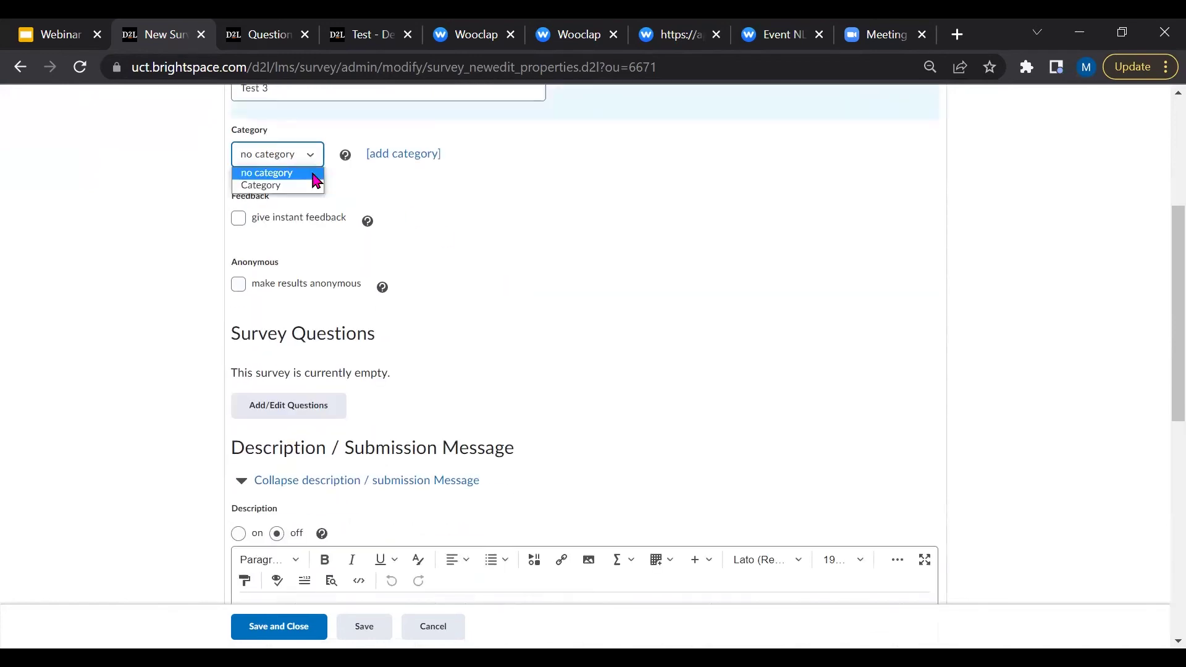
click(318, 185)
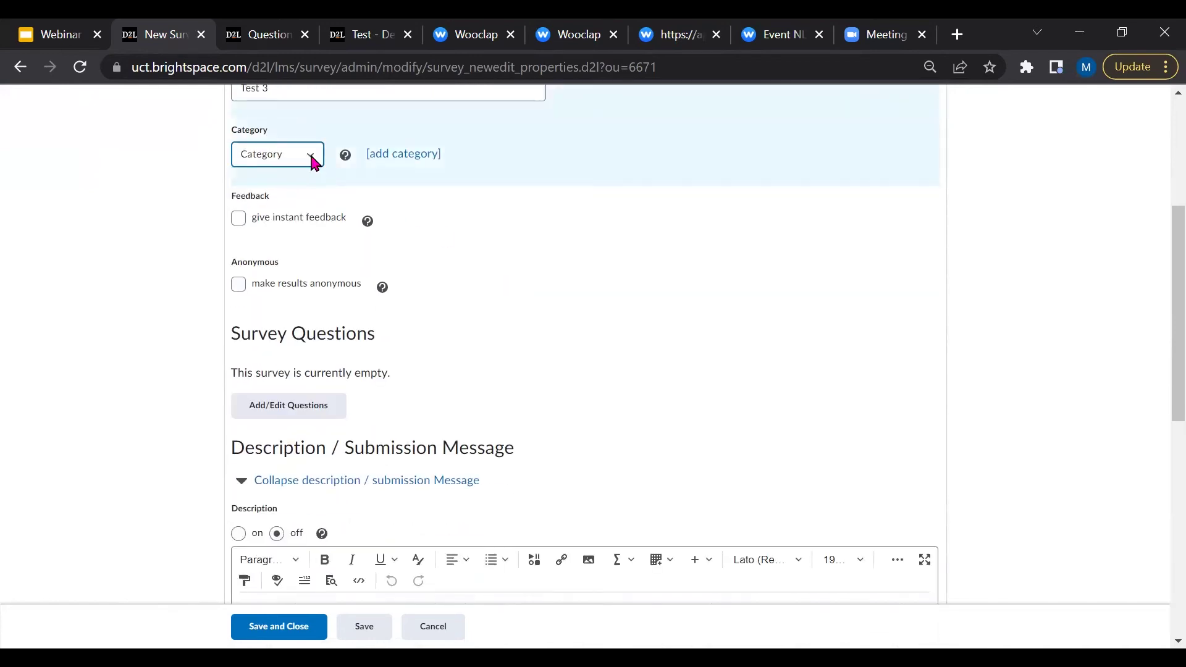
click(314, 163)
click(316, 155)
click(317, 157)
click(304, 187)
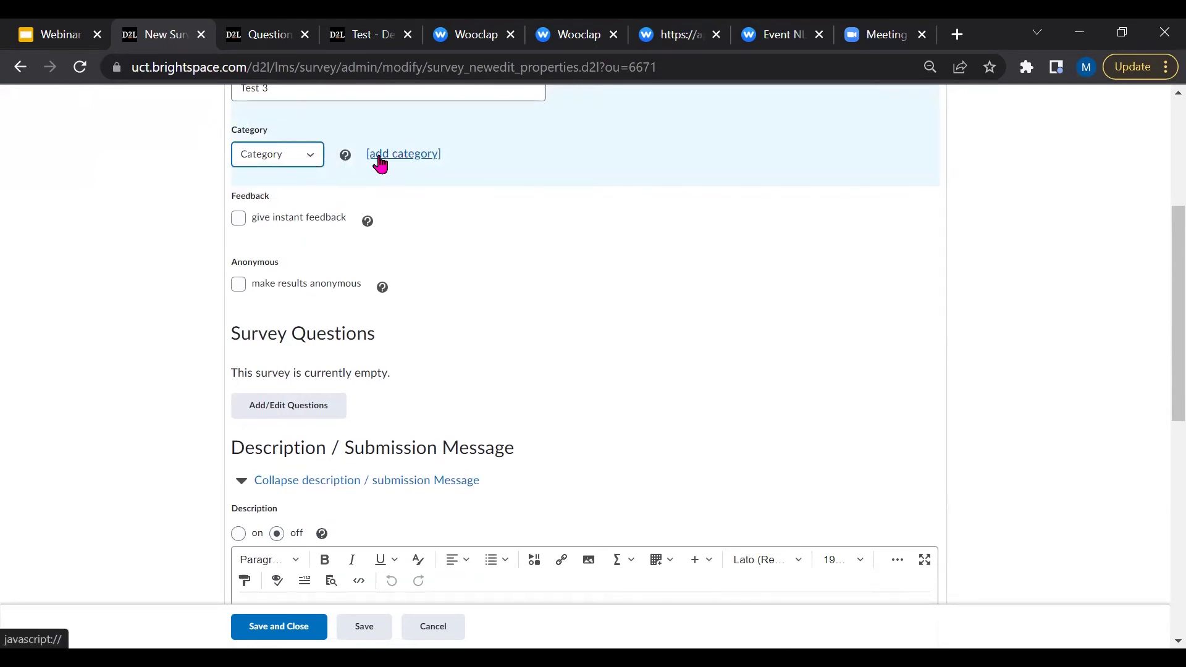
scroll(319, 363, up, 2)
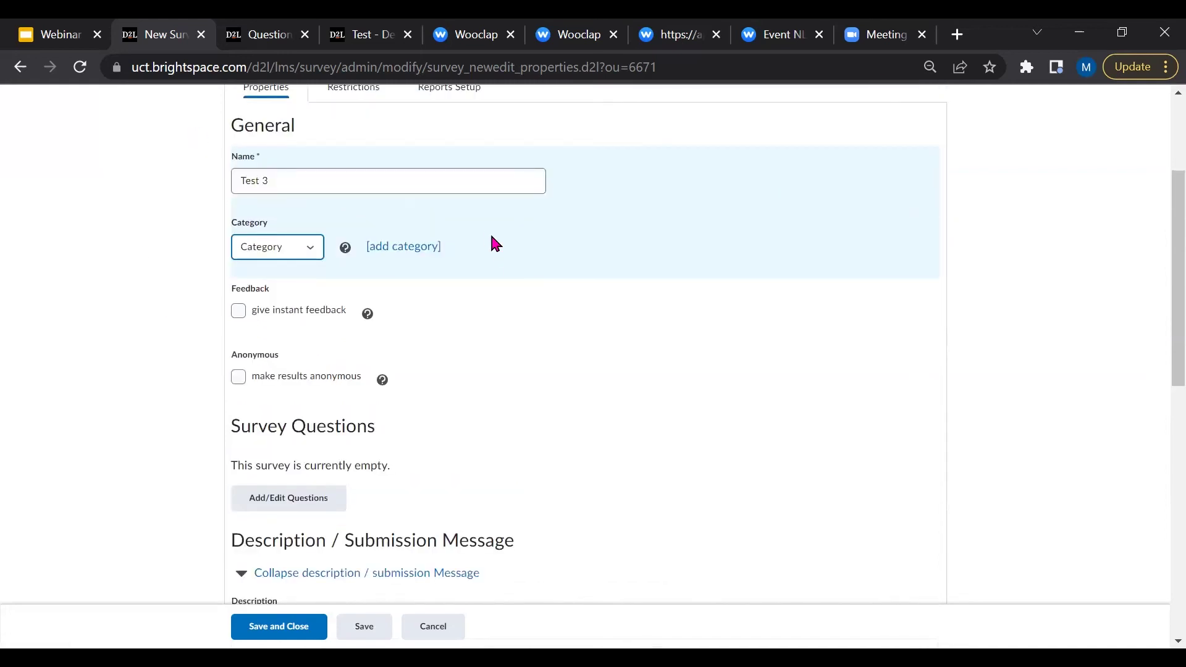
Step: Try making the survey results anonymous and switch the option back off
scroll(492, 241, down, 2)
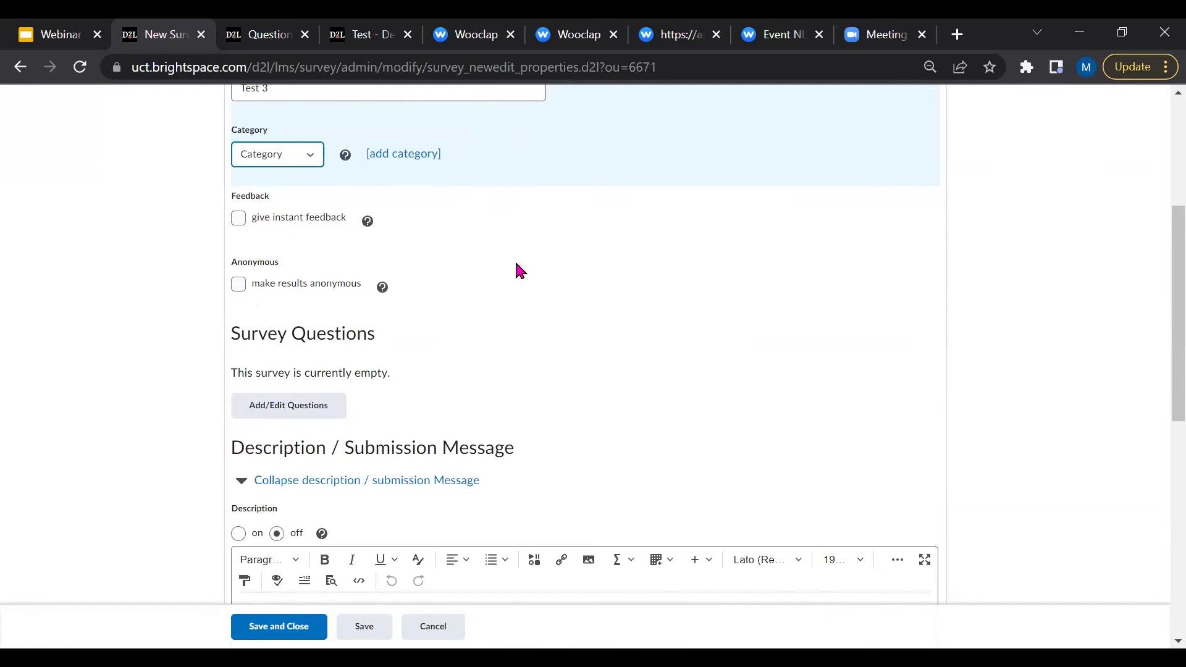
click(239, 288)
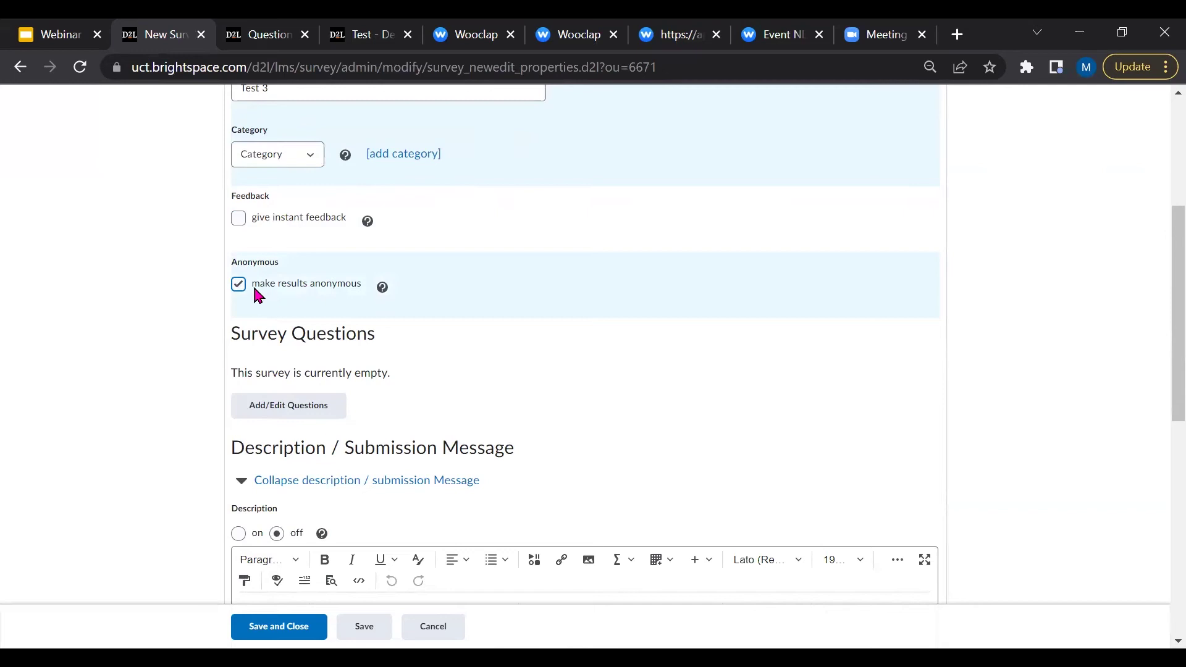
click(239, 285)
Step: Review the description, submission message and page footer settings, and open the question editor for the Test 3 survey
scroll(591, 273, down, 1)
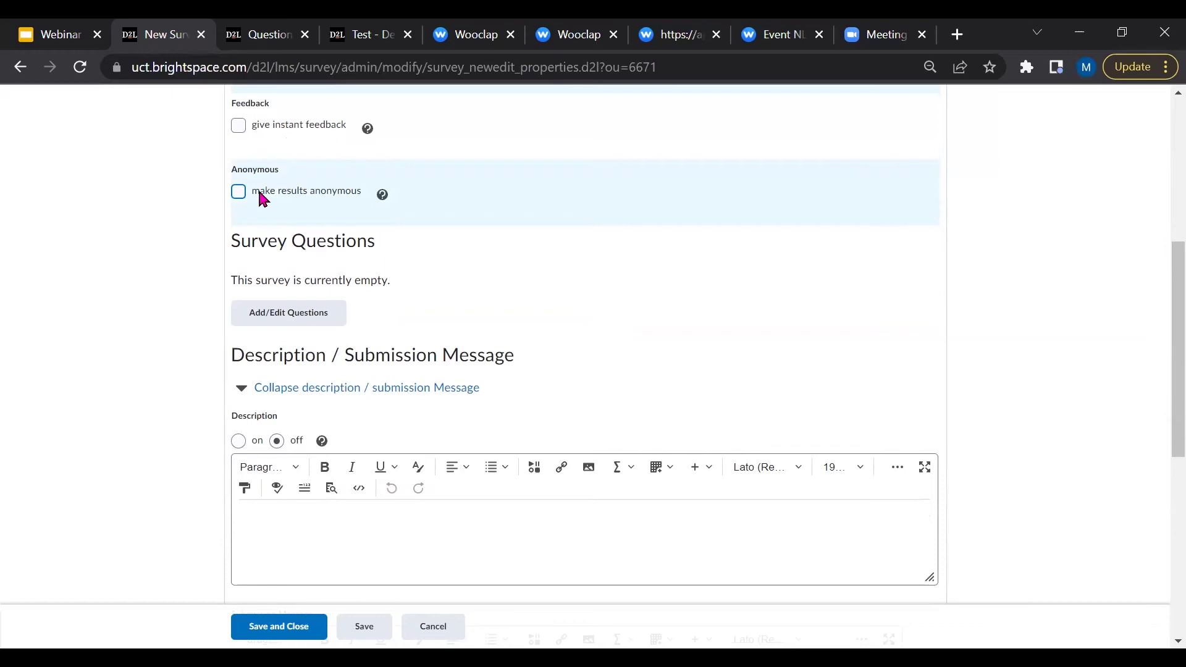
scroll(618, 254, down, 1)
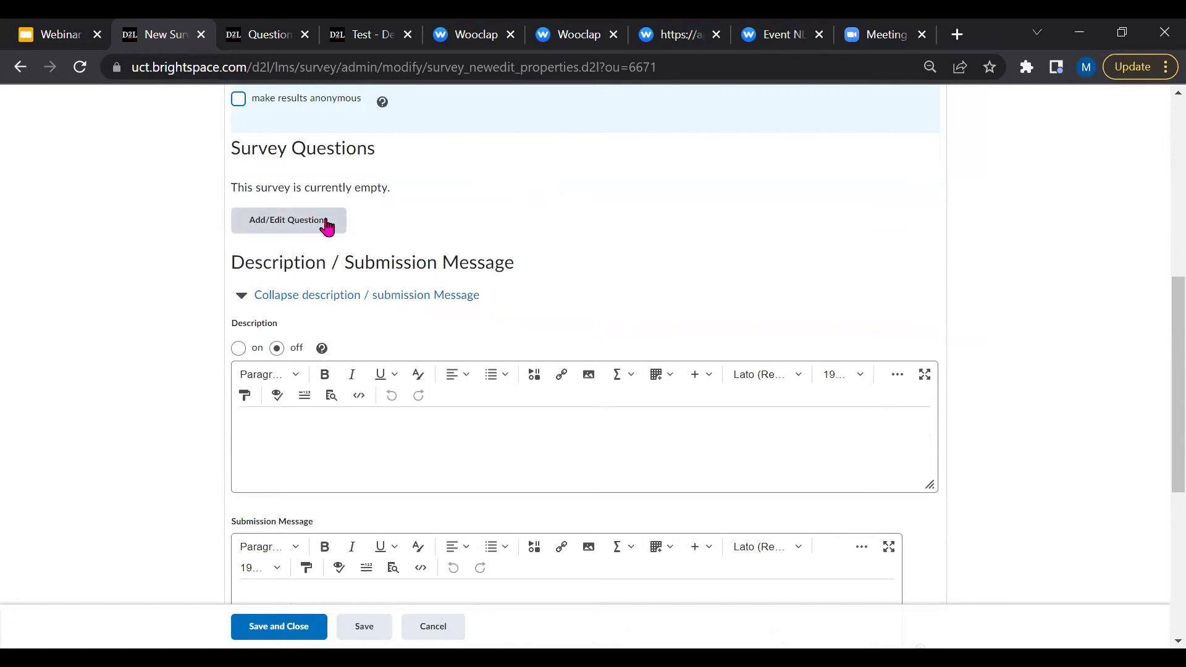
scroll(574, 244, down, 2)
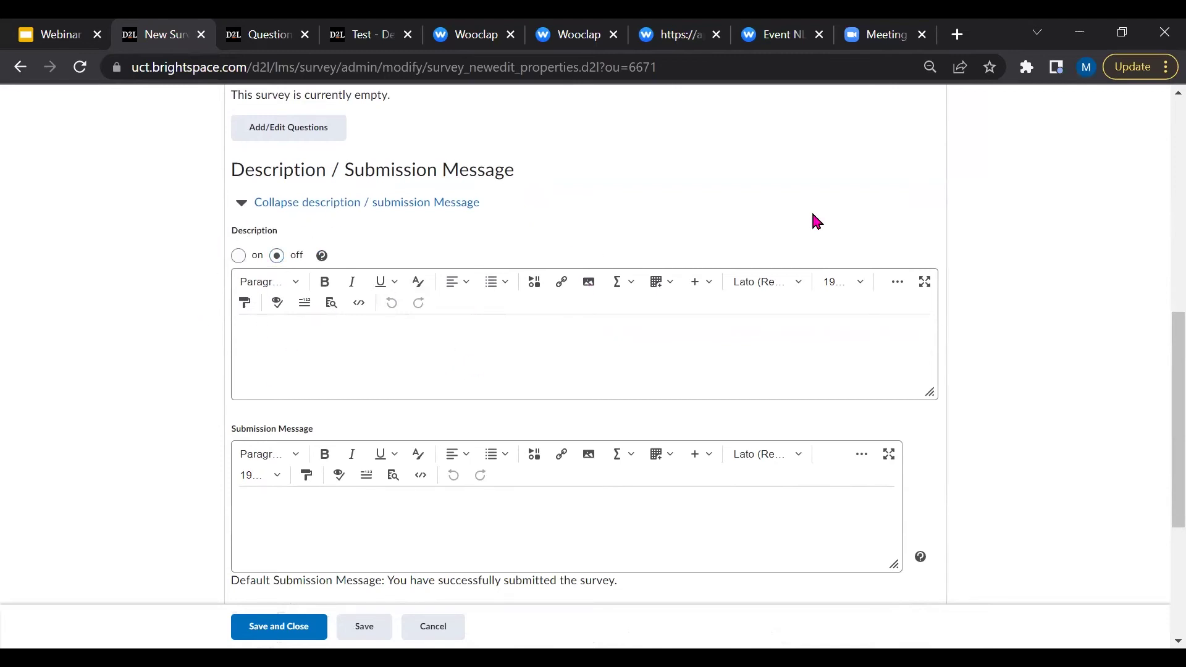
scroll(536, 299, down, 5)
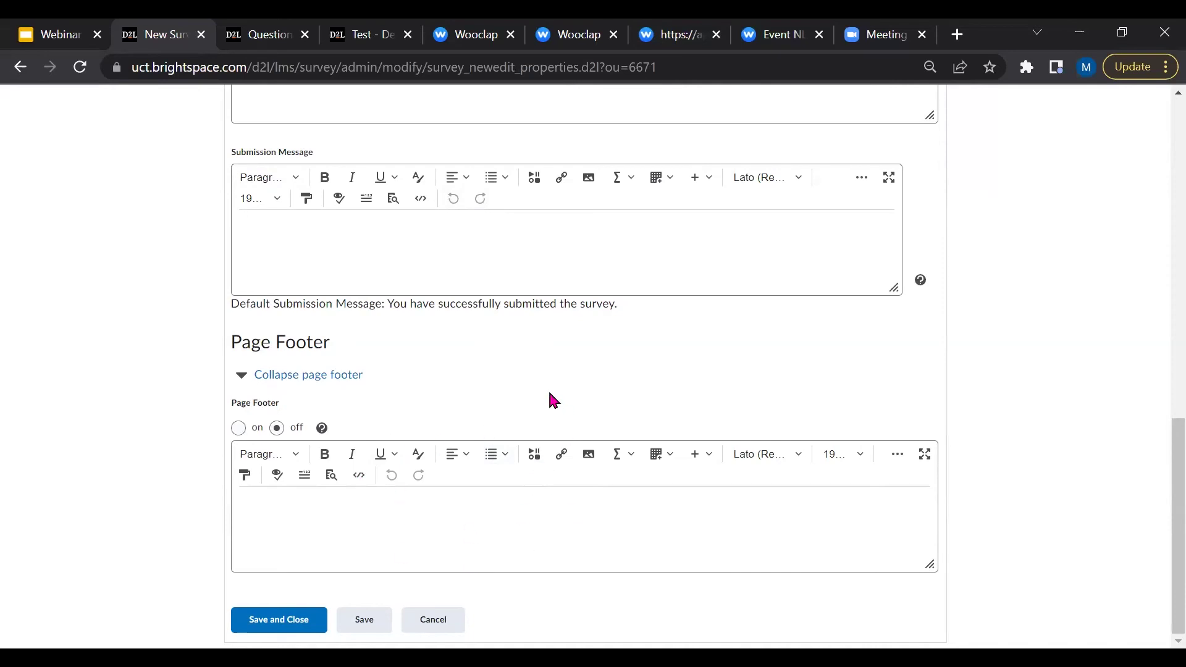
scroll(553, 398, up, 4)
scroll(558, 377, up, 4)
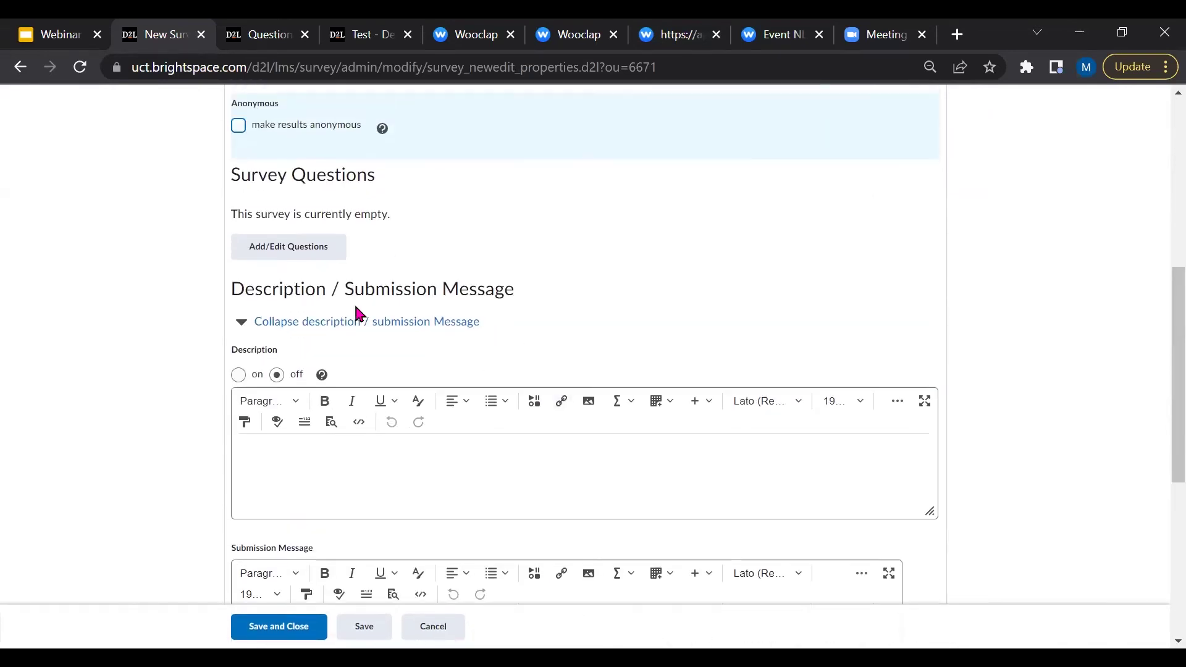
click(308, 319)
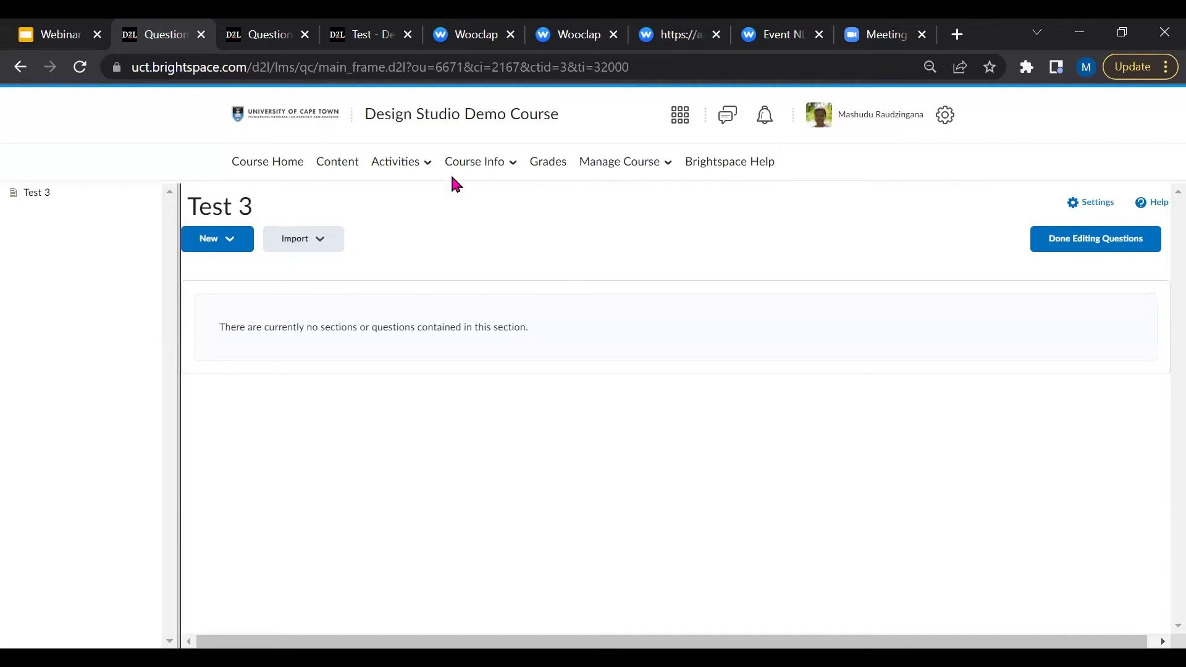
Step: Check which question types can be added to the survey
click(234, 247)
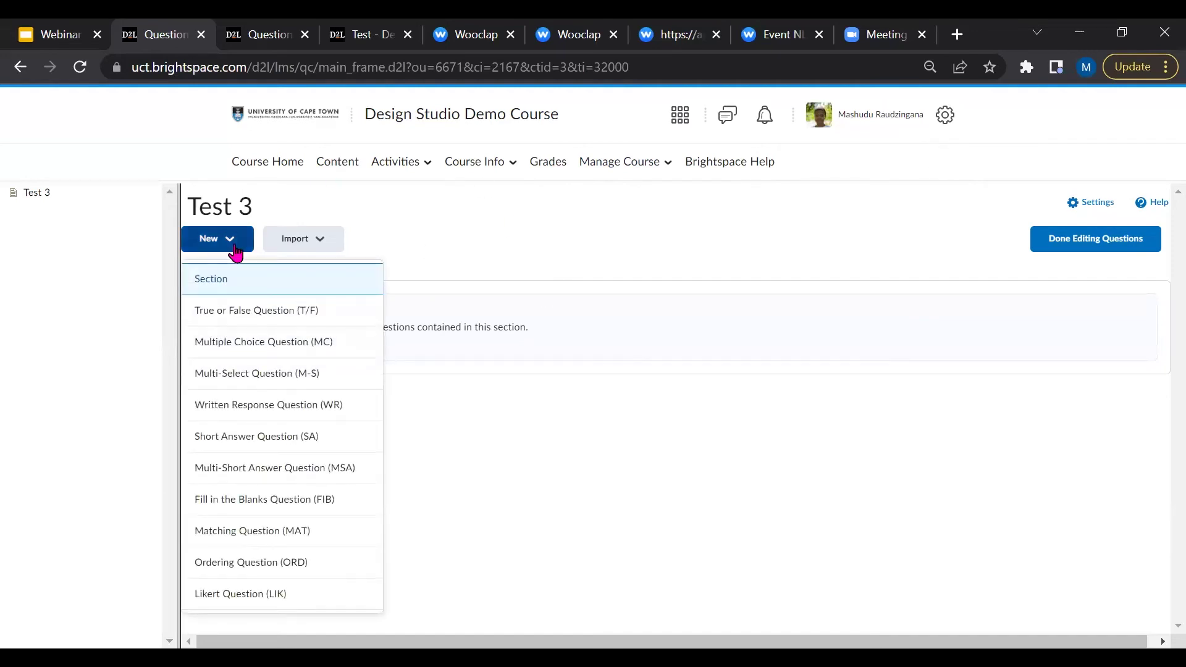
click(445, 266)
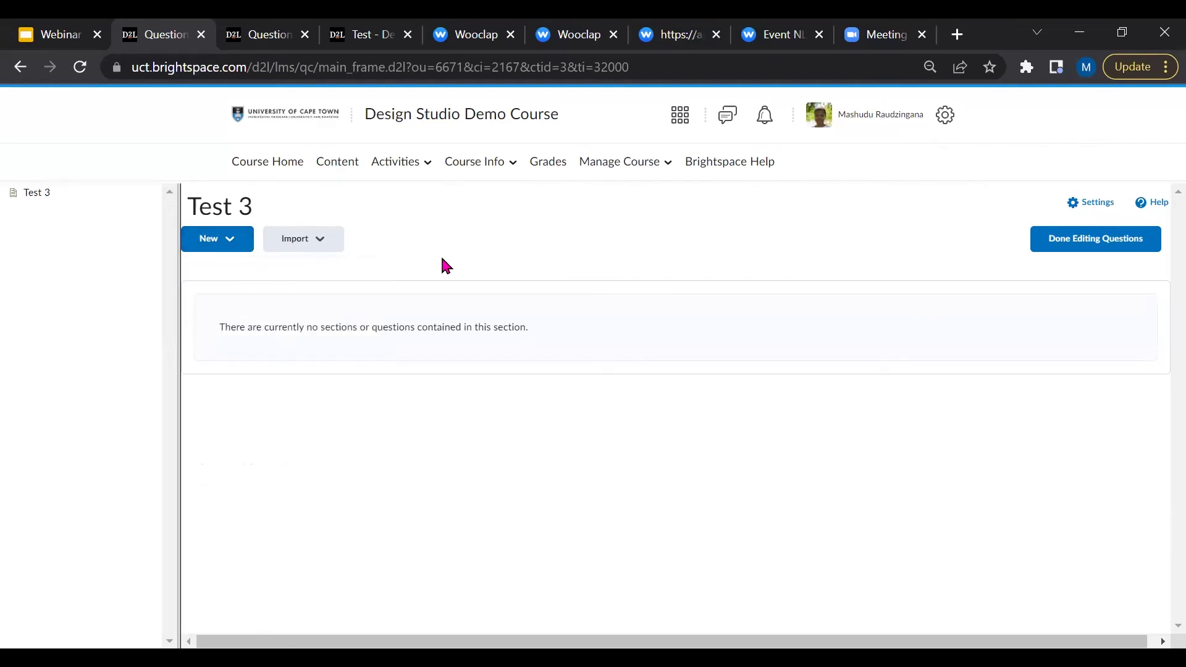
click(236, 247)
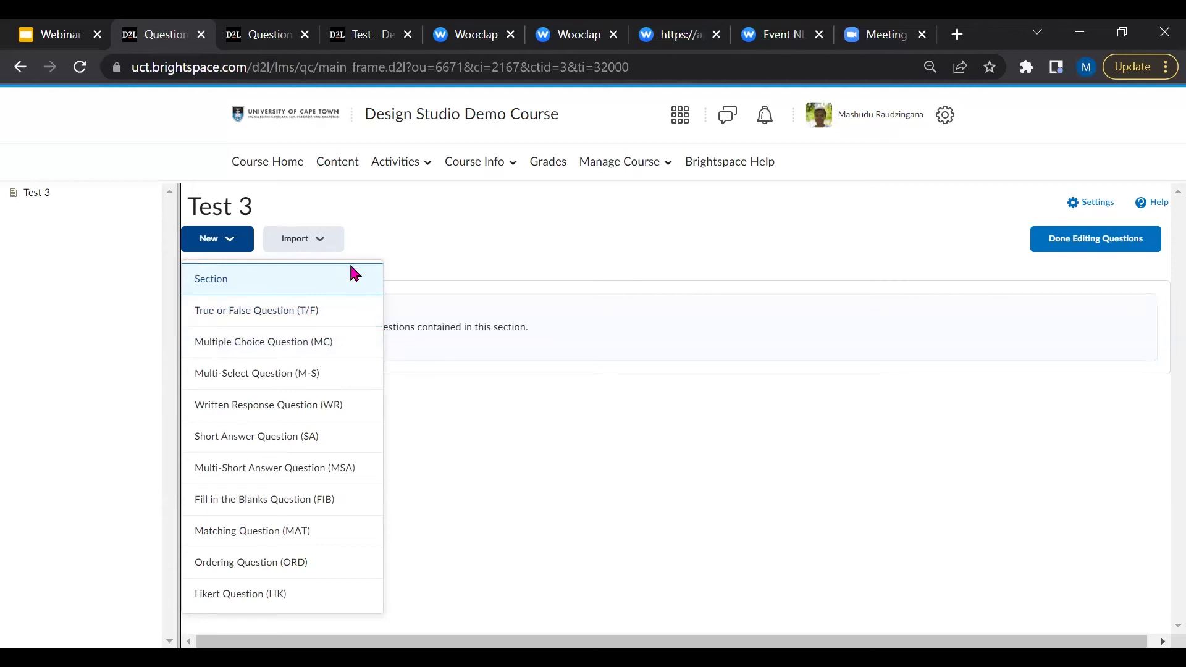
Step: Inspect the file upload option for importing questions and its supported formats, and close it without uploading anything
click(320, 241)
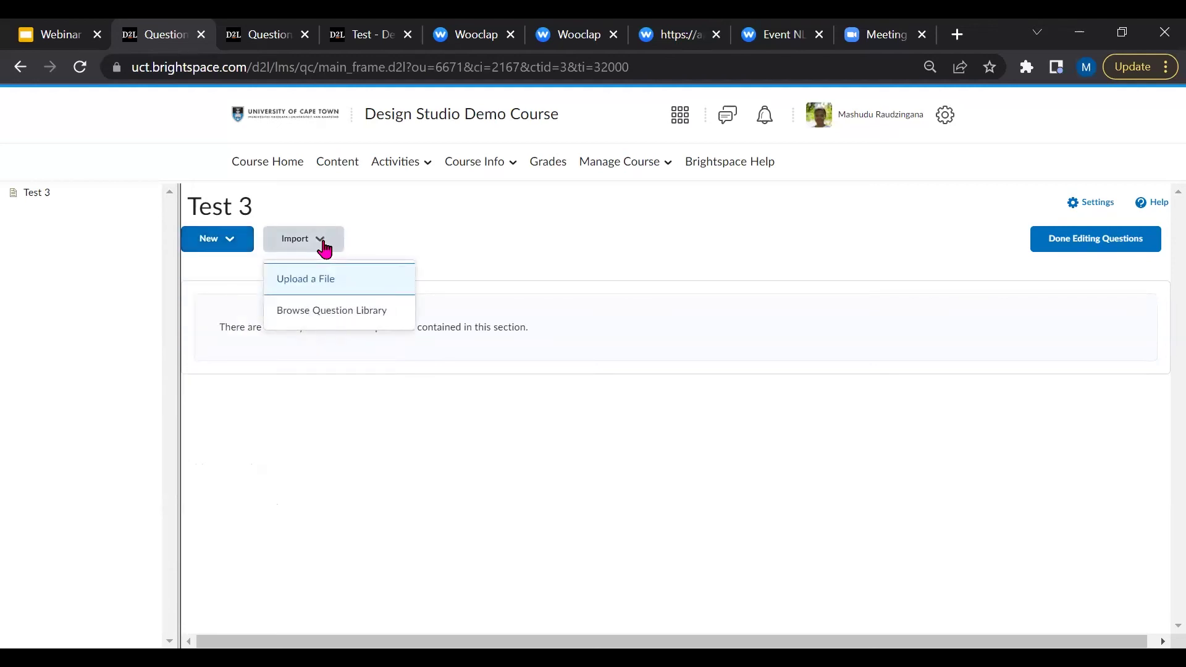
click(358, 281)
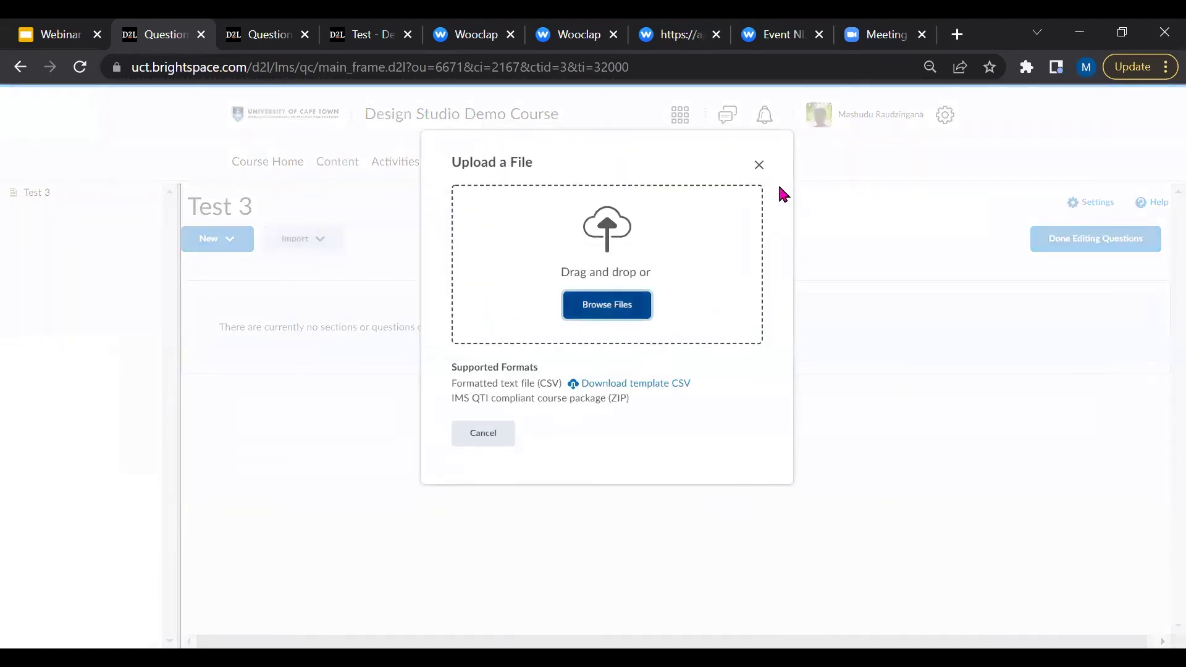
click(759, 164)
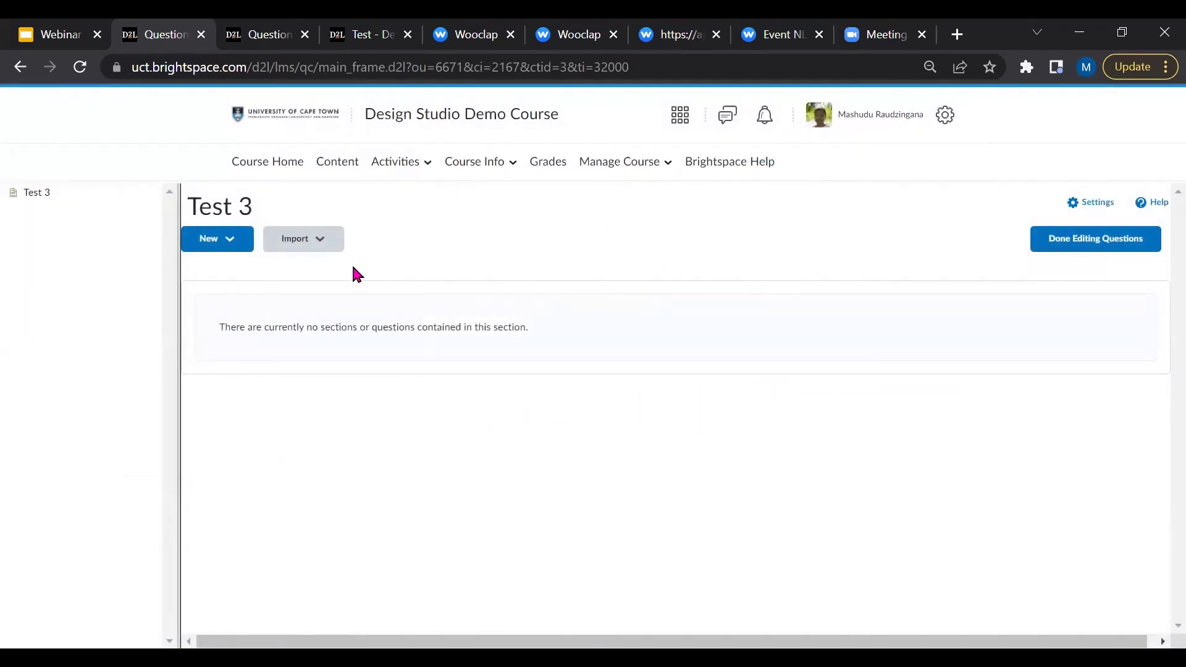
Step: Inspect the Question Library as an import source and leave it without importing questions
click(332, 250)
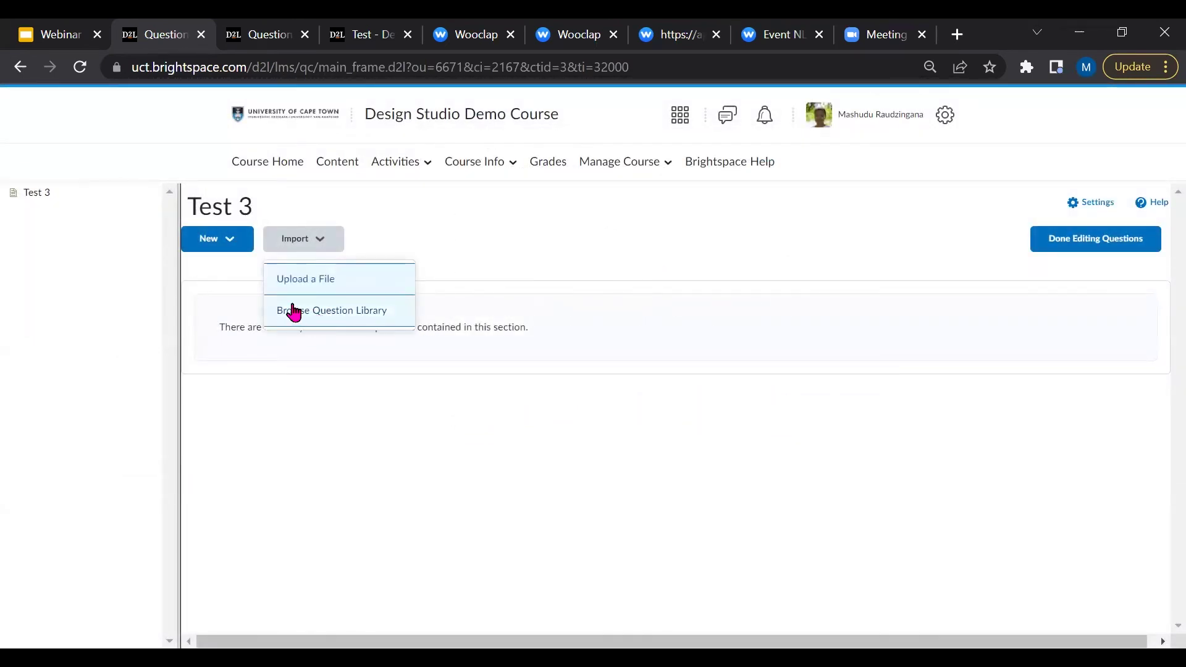
click(370, 312)
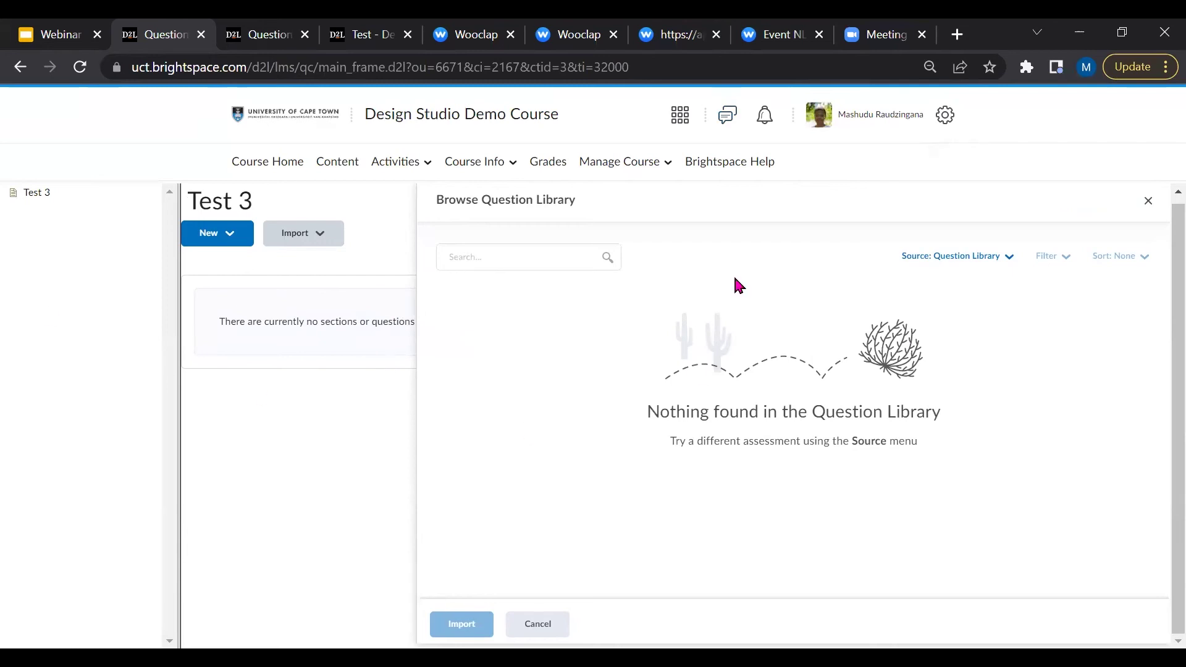
click(1150, 202)
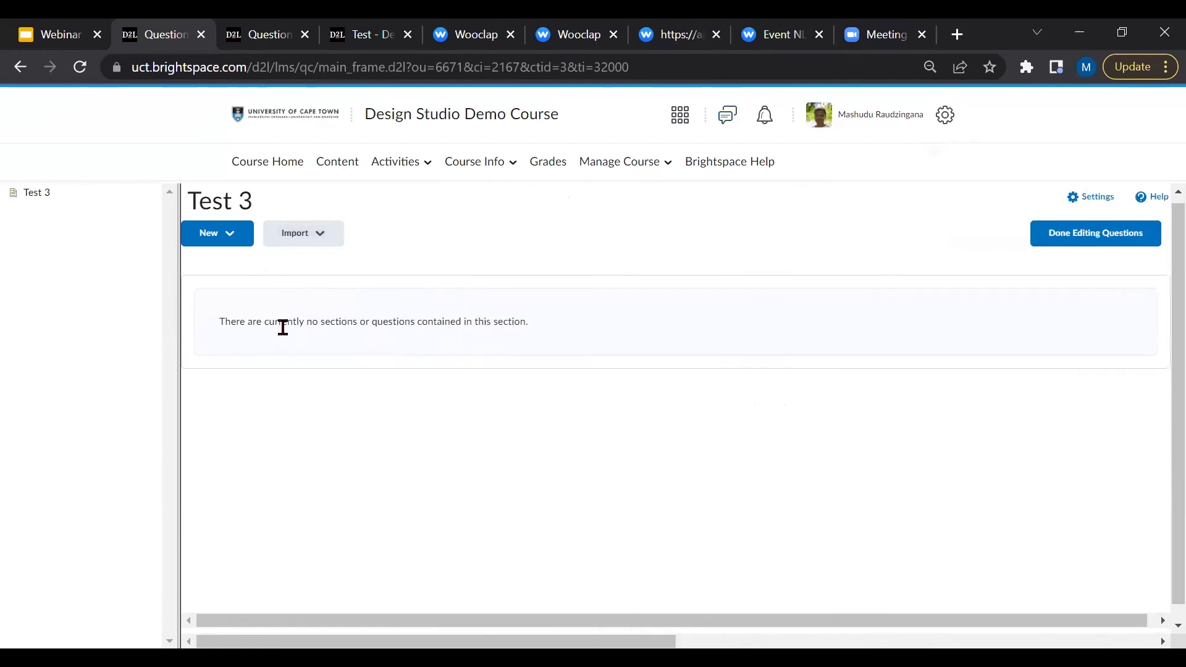
Step: Create a True or False question with the text "UCT stands for the University of Cape Town"
click(235, 247)
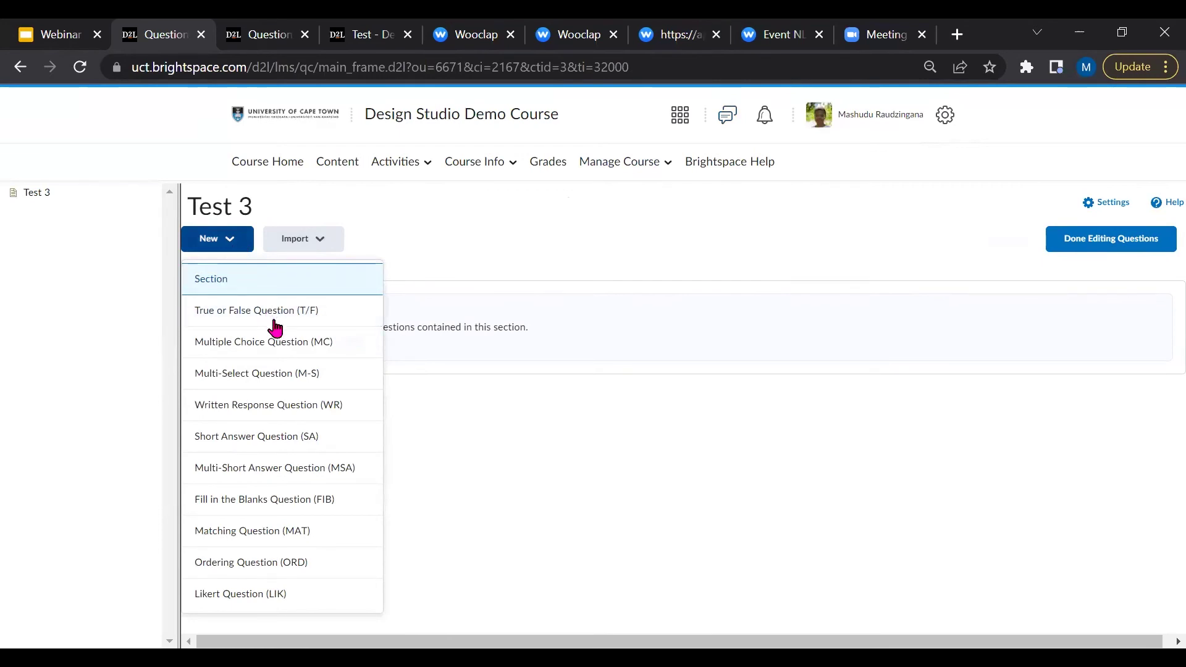
click(318, 316)
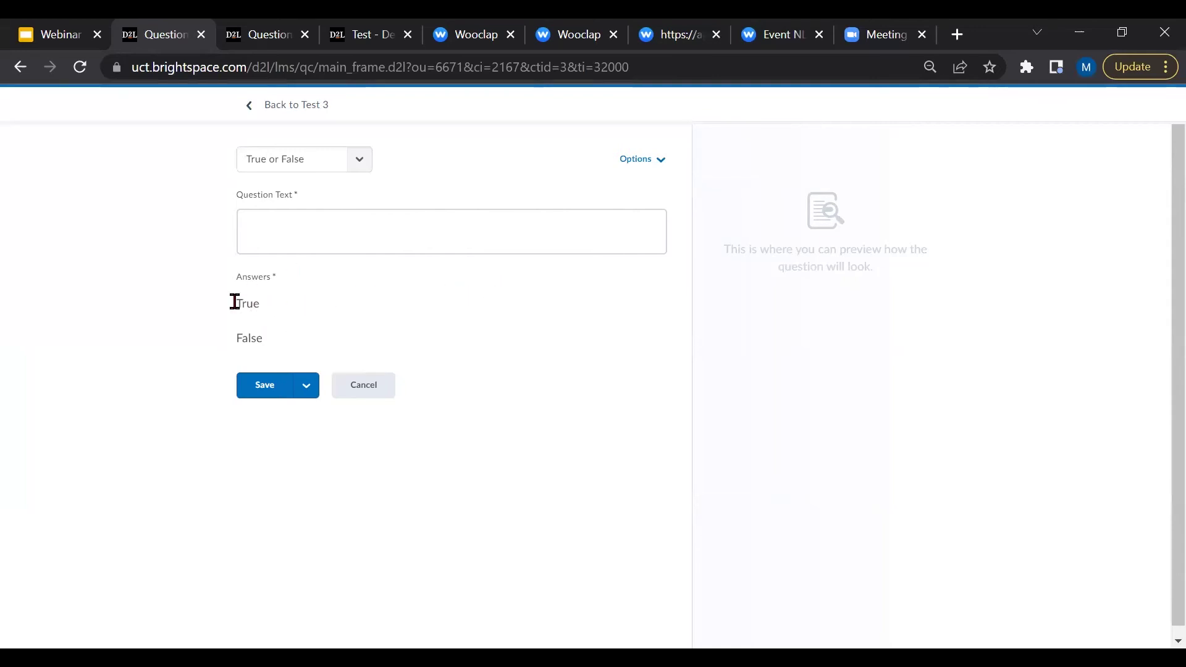
click(361, 249)
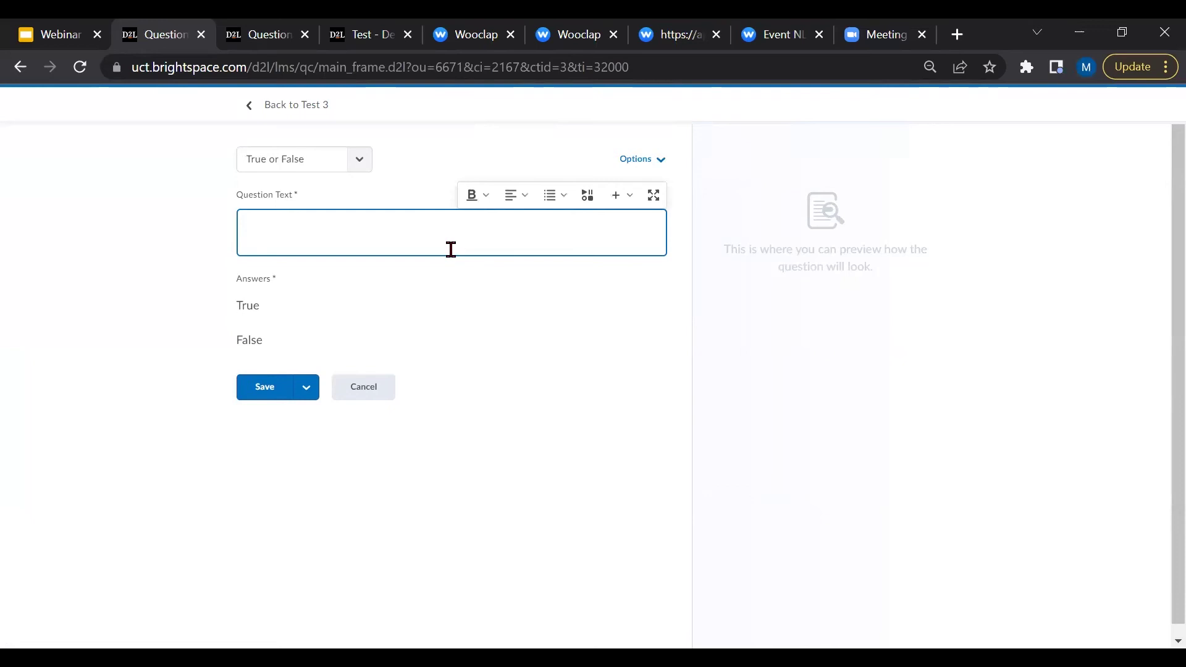
text(UCT stands for the Univeristy of Cape Tiwn)
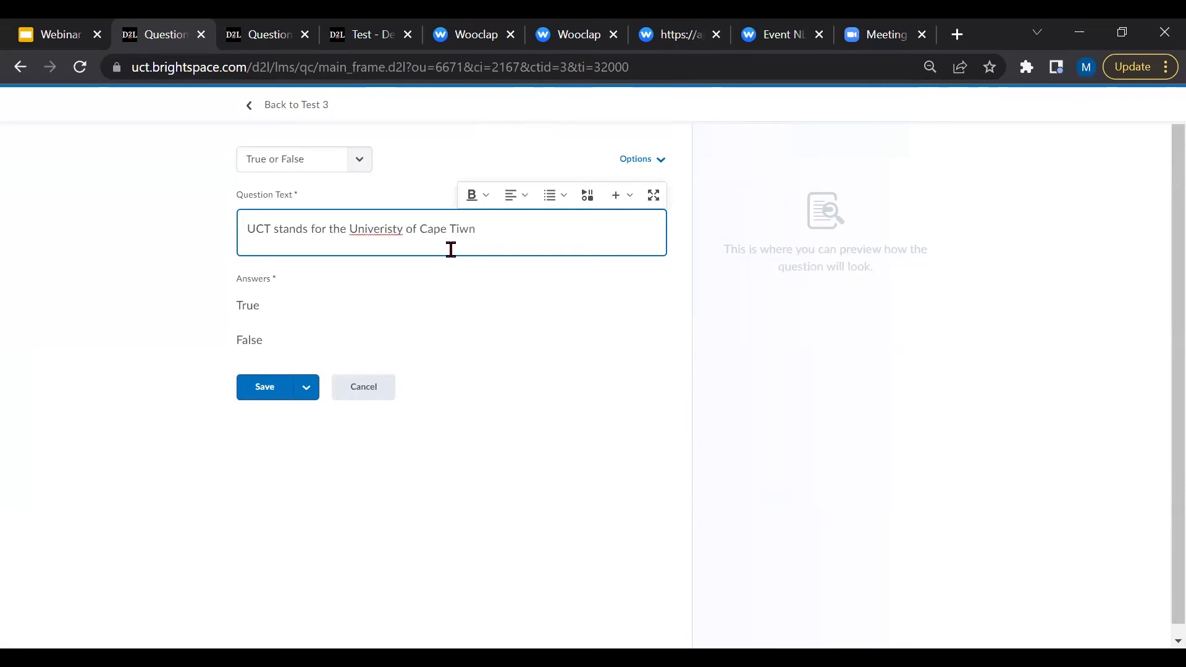
key(BackSpace)
key(BackSpace)
key(BackSpace)
text(own)
right_click(382, 231)
click(561, 233)
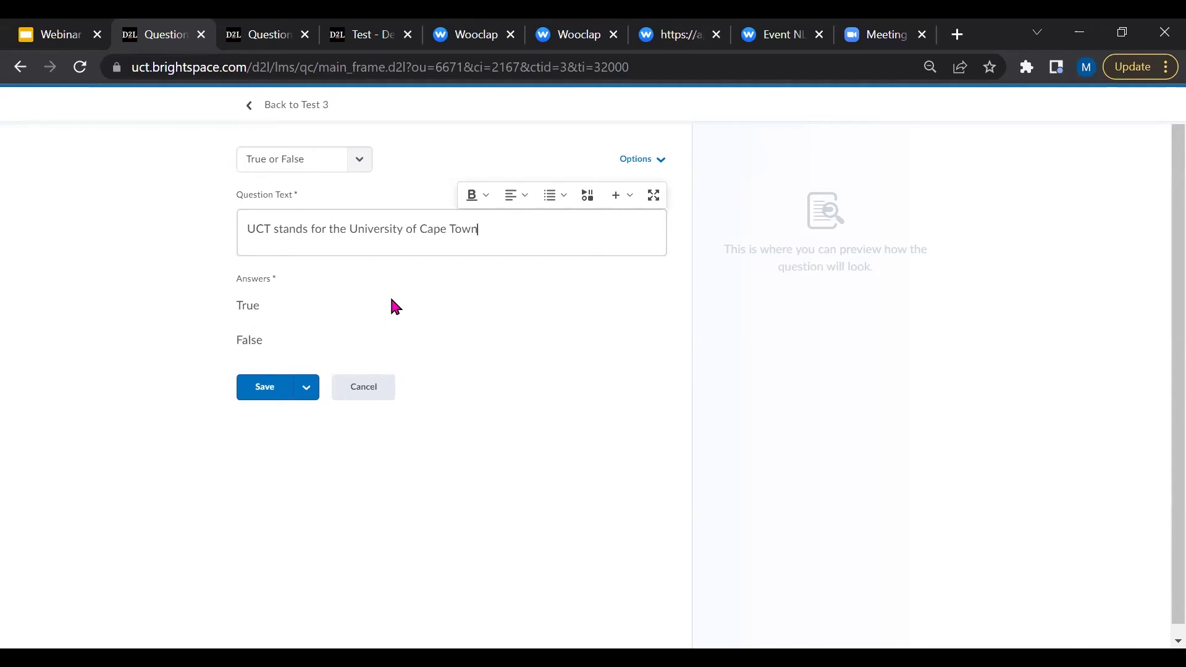
Step: Check the save choices and the additional options for feedback, short description and enumeration on the question
click(315, 384)
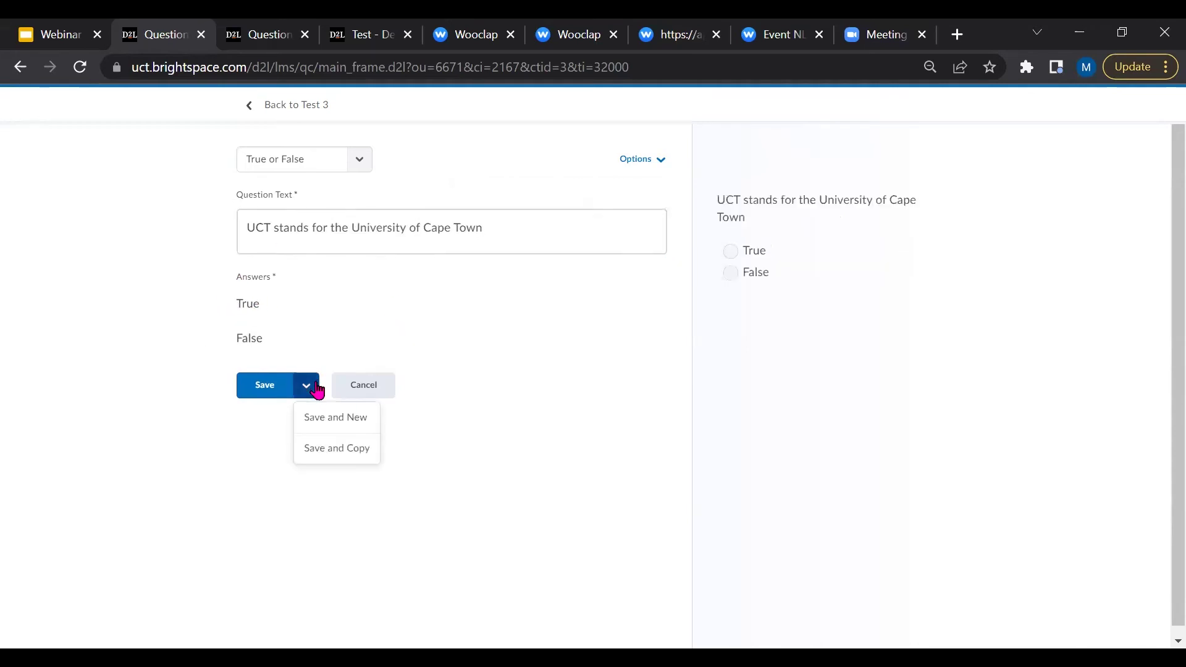
click(603, 311)
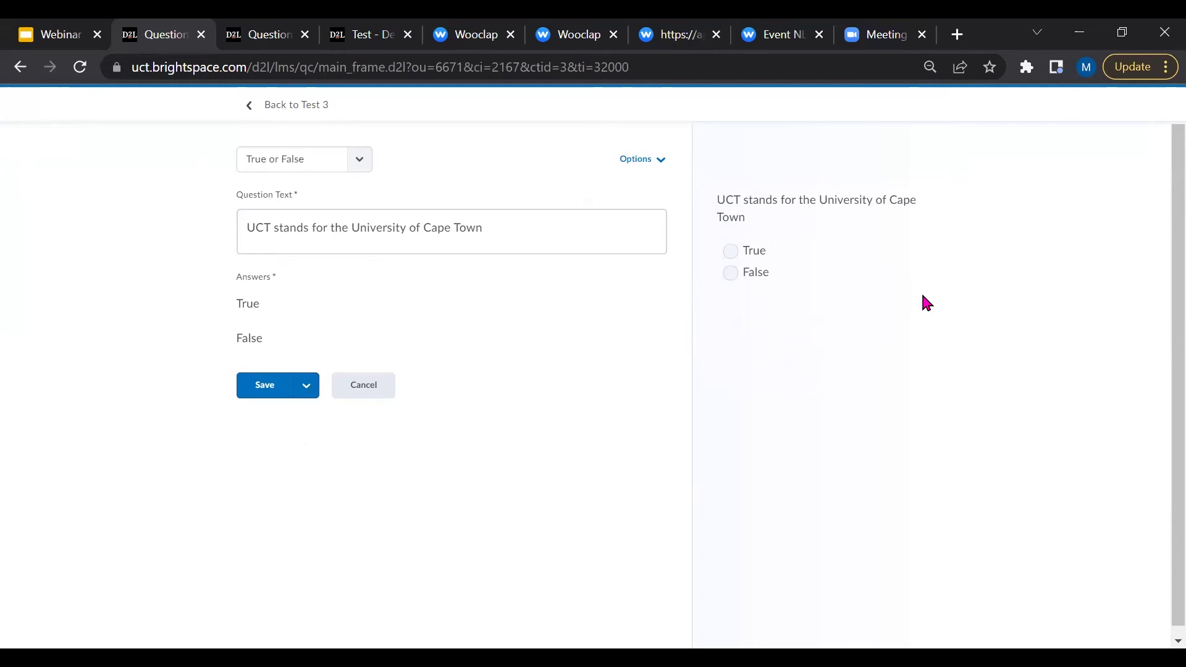
click(662, 172)
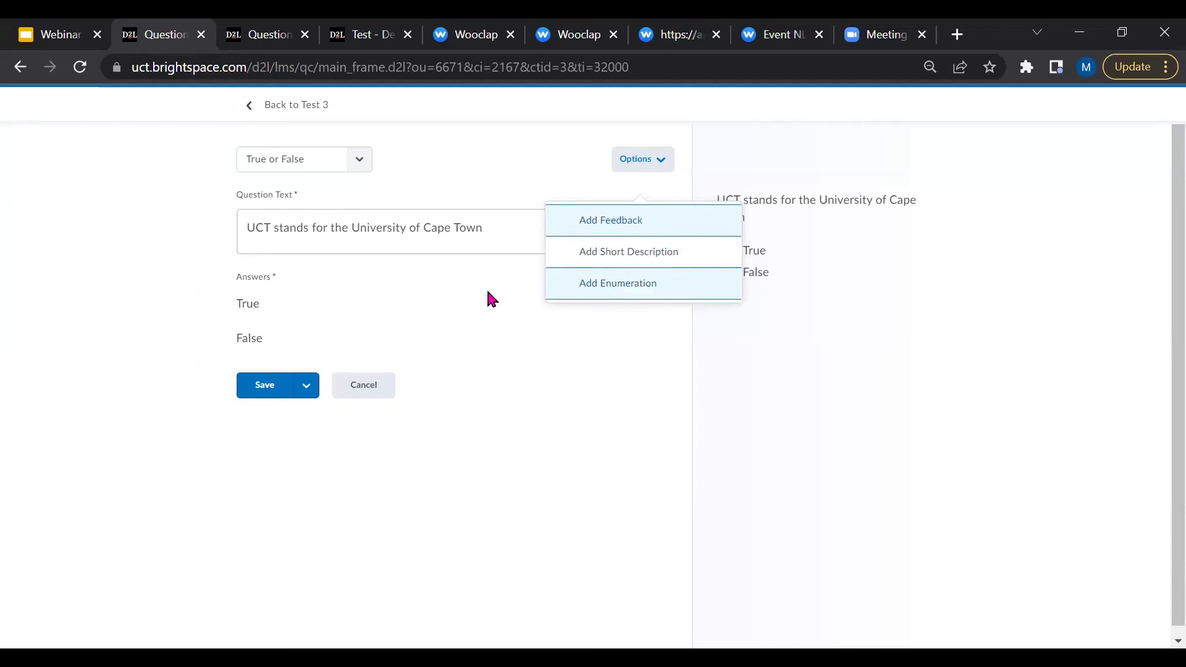
click(468, 286)
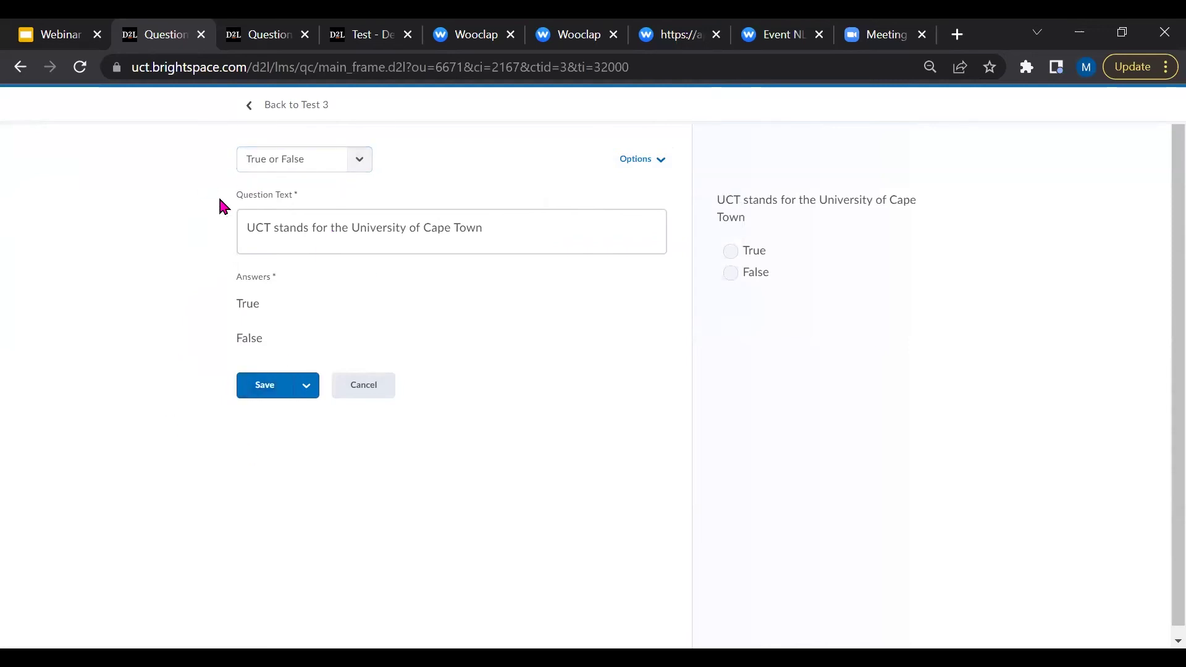
Step: Save the True or False question and start another new question
click(306, 388)
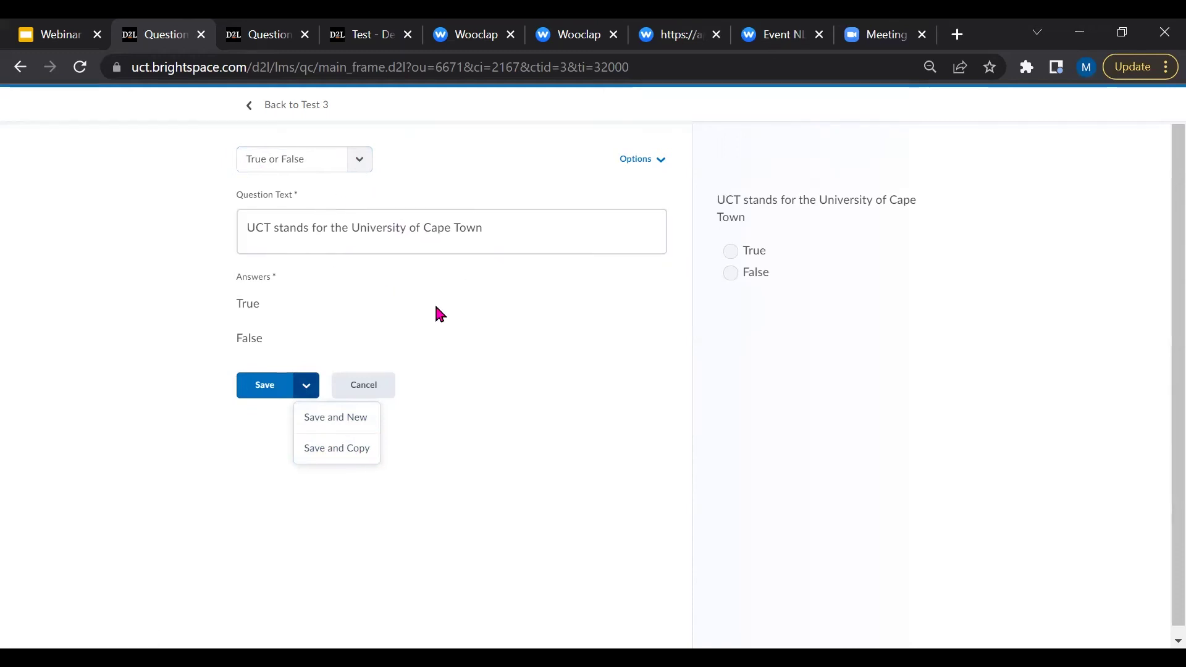
click(346, 425)
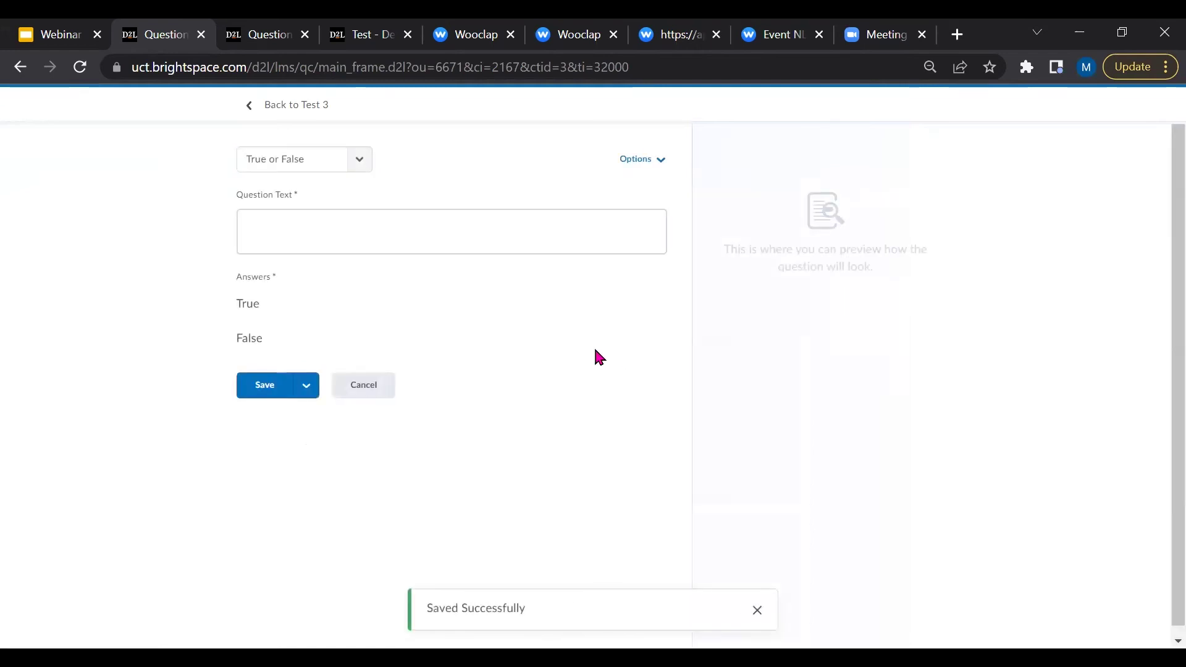
Step: Change the new question's type from True or False to Written Response
click(307, 388)
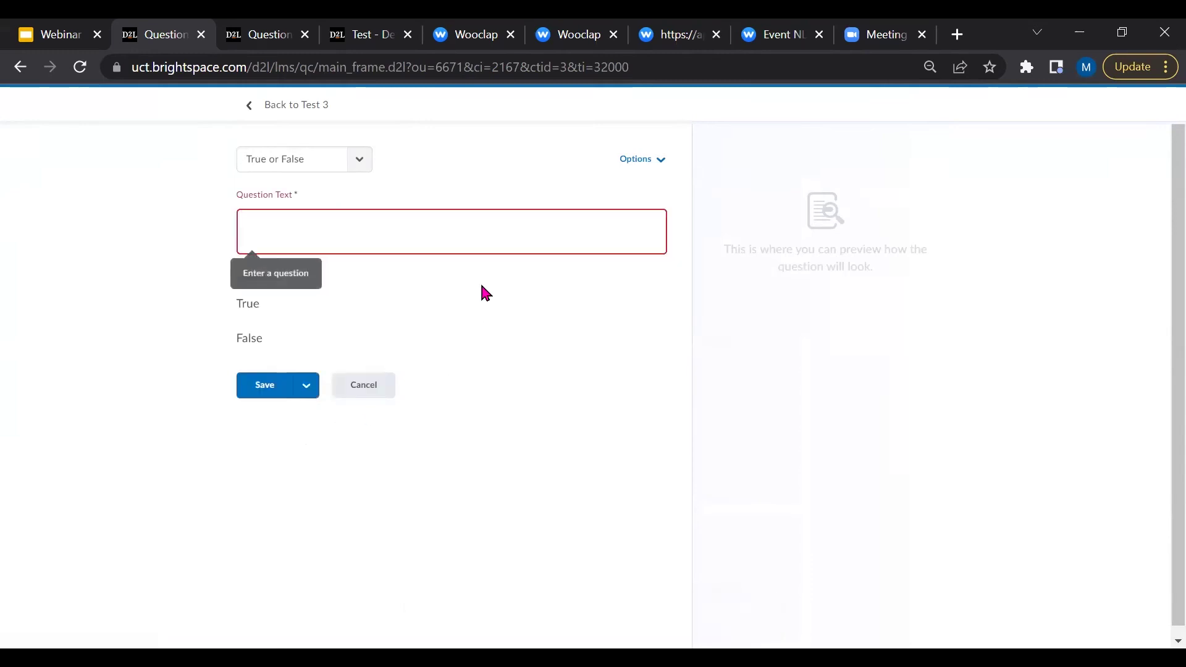
click(371, 225)
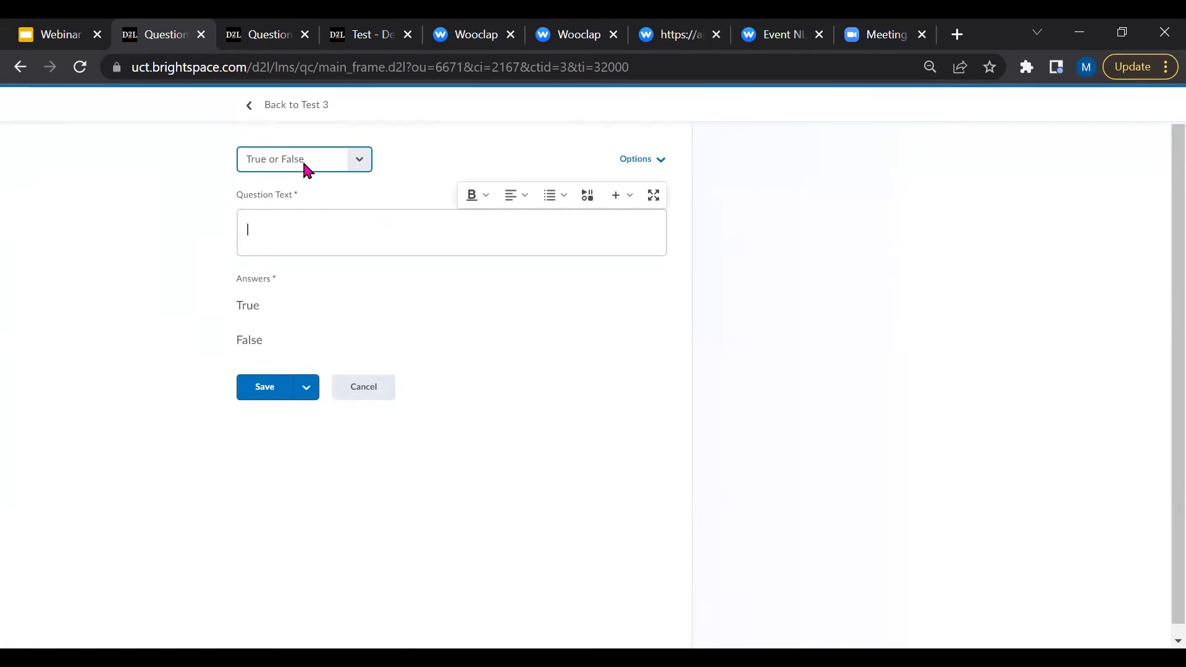
click(360, 161)
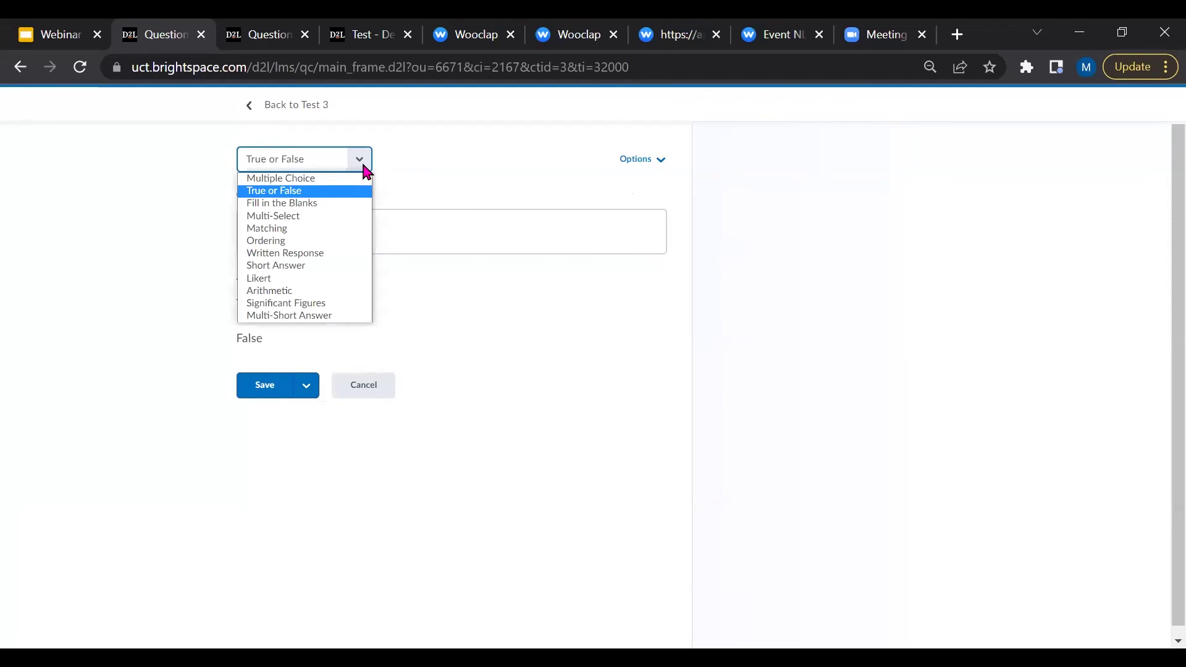
click(343, 254)
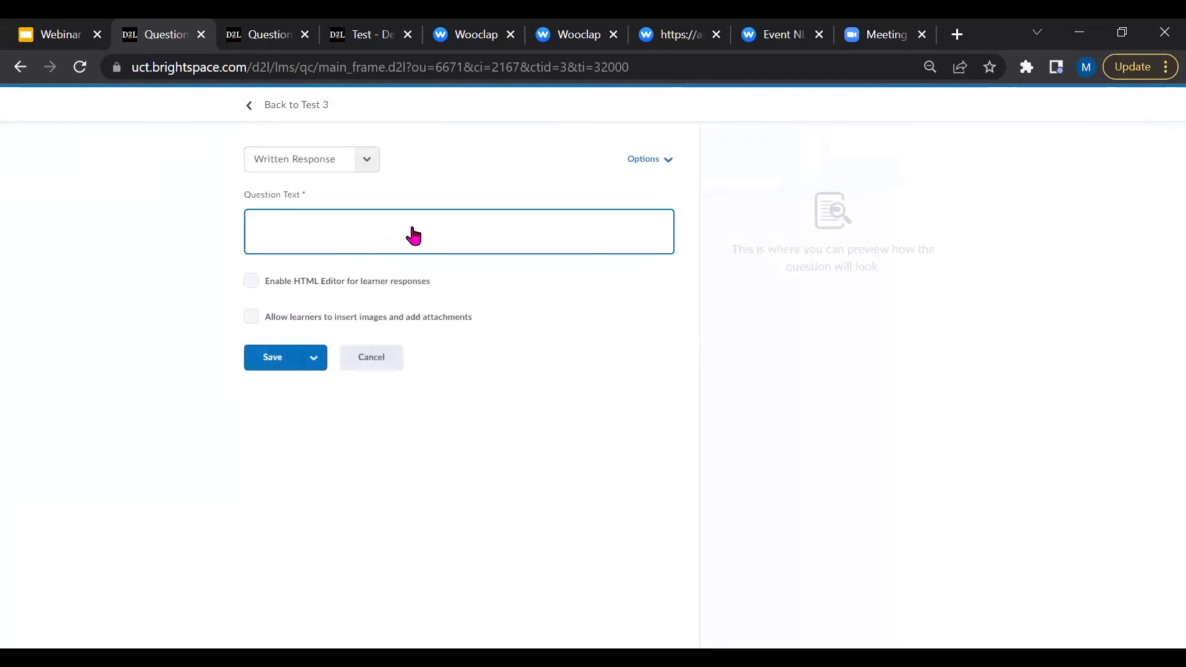
Step: Review the available question types while keeping Written Response as the type of the new question
click(366, 162)
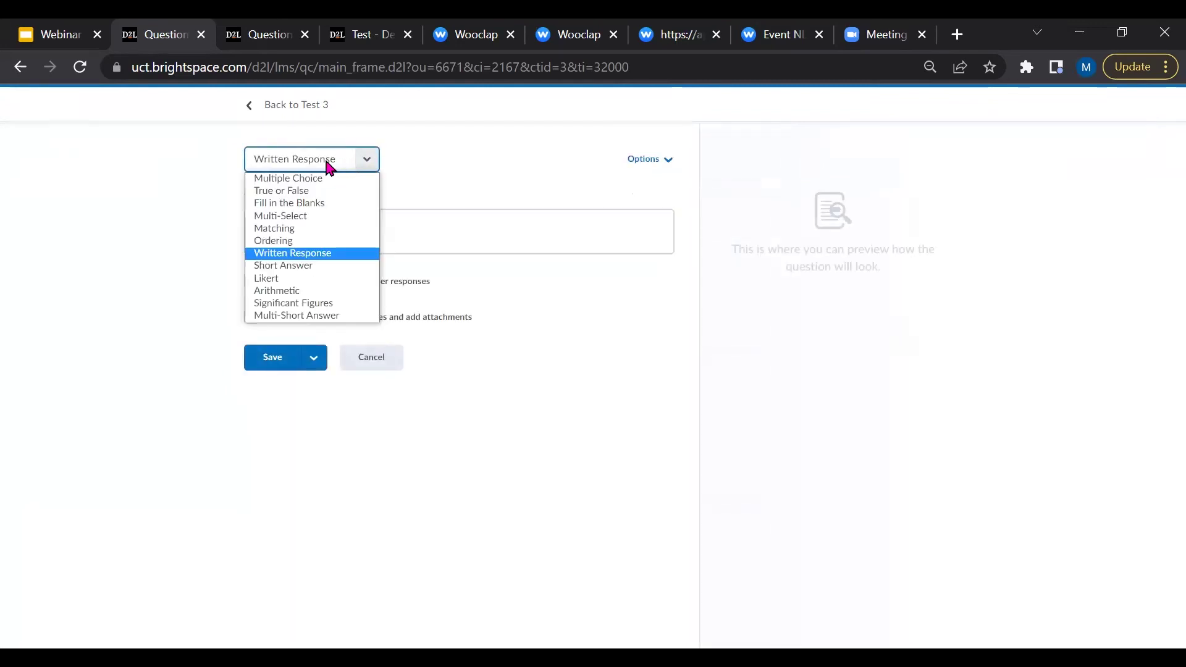
click(369, 164)
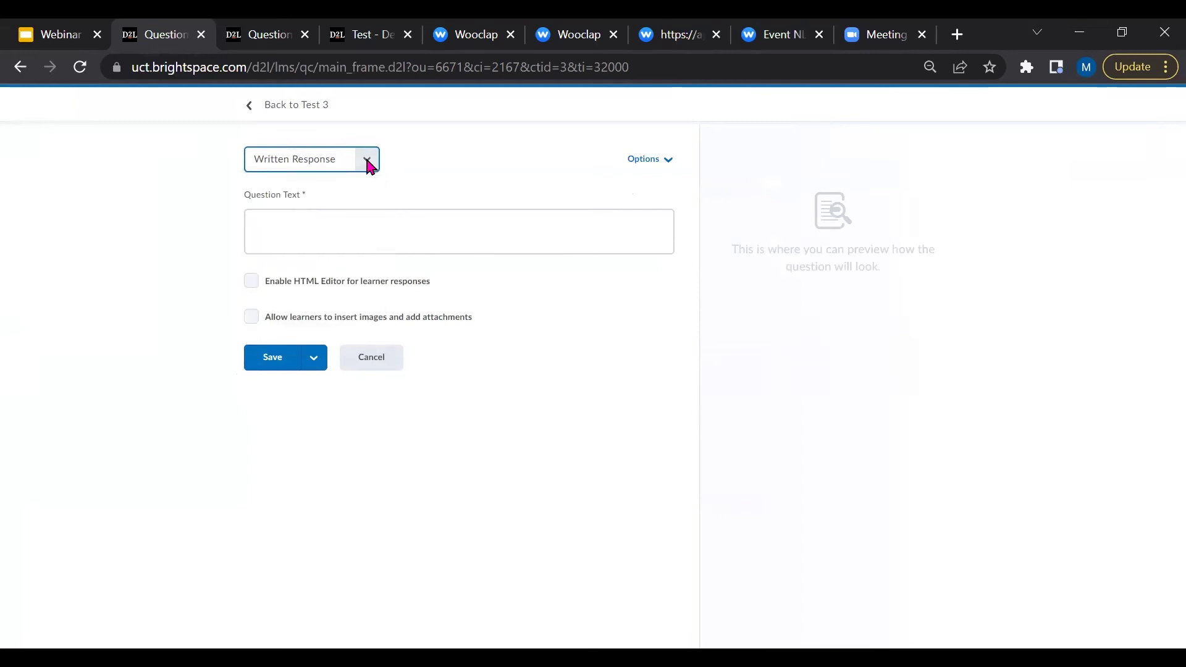
click(368, 163)
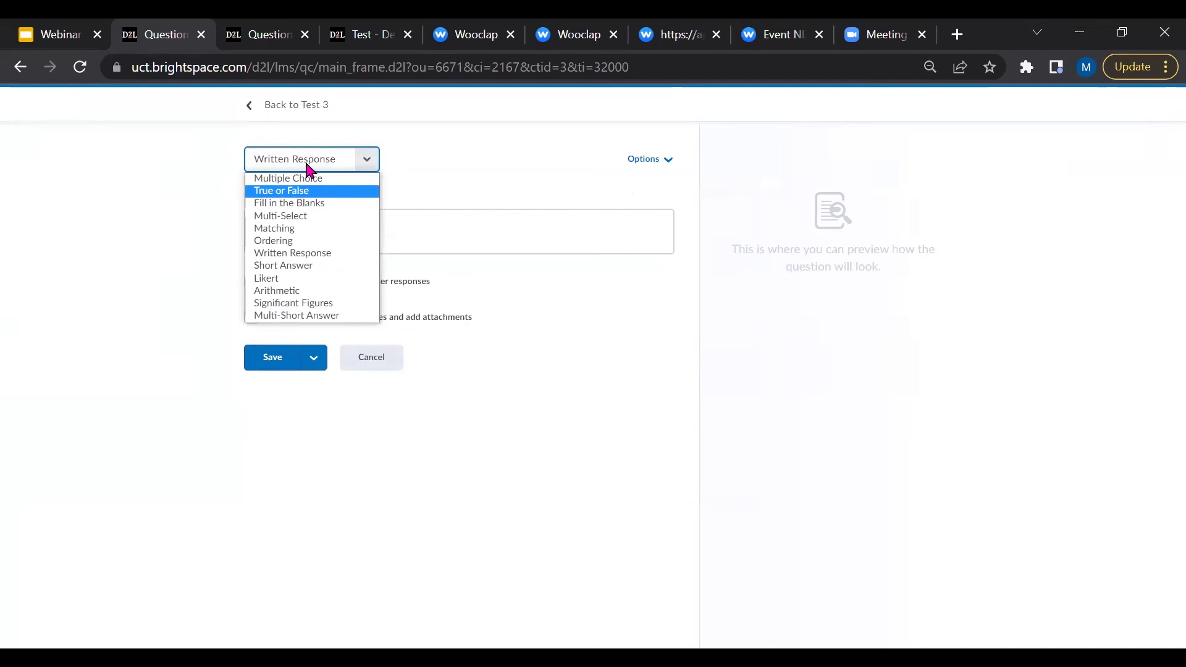
click(374, 168)
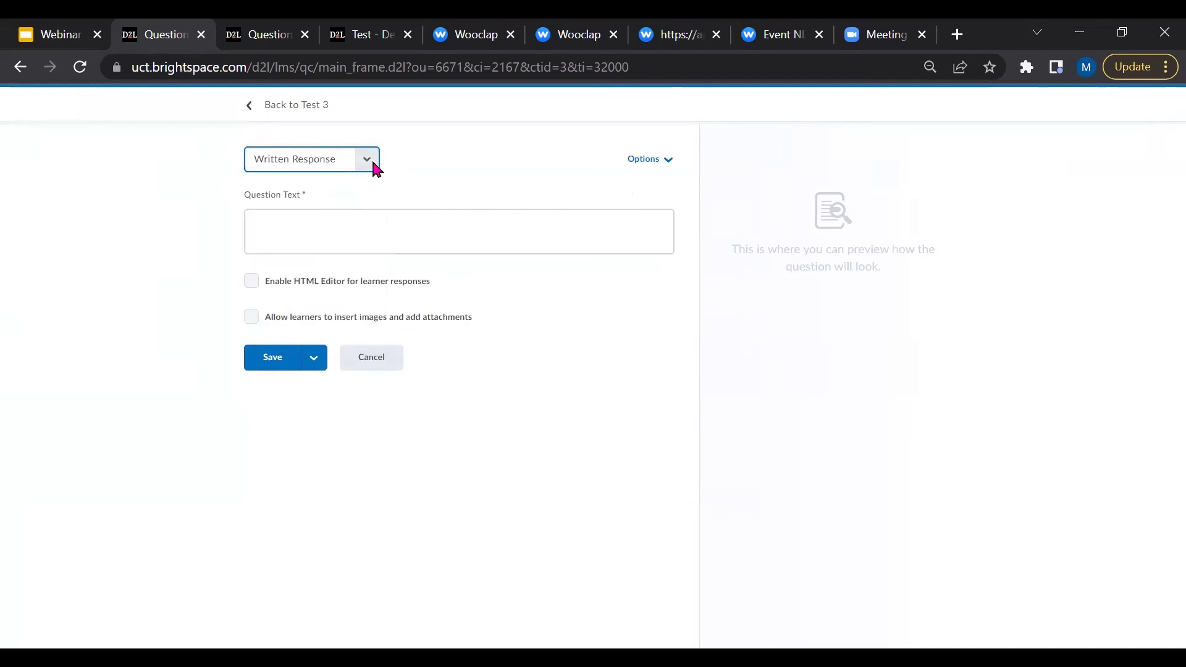
click(373, 167)
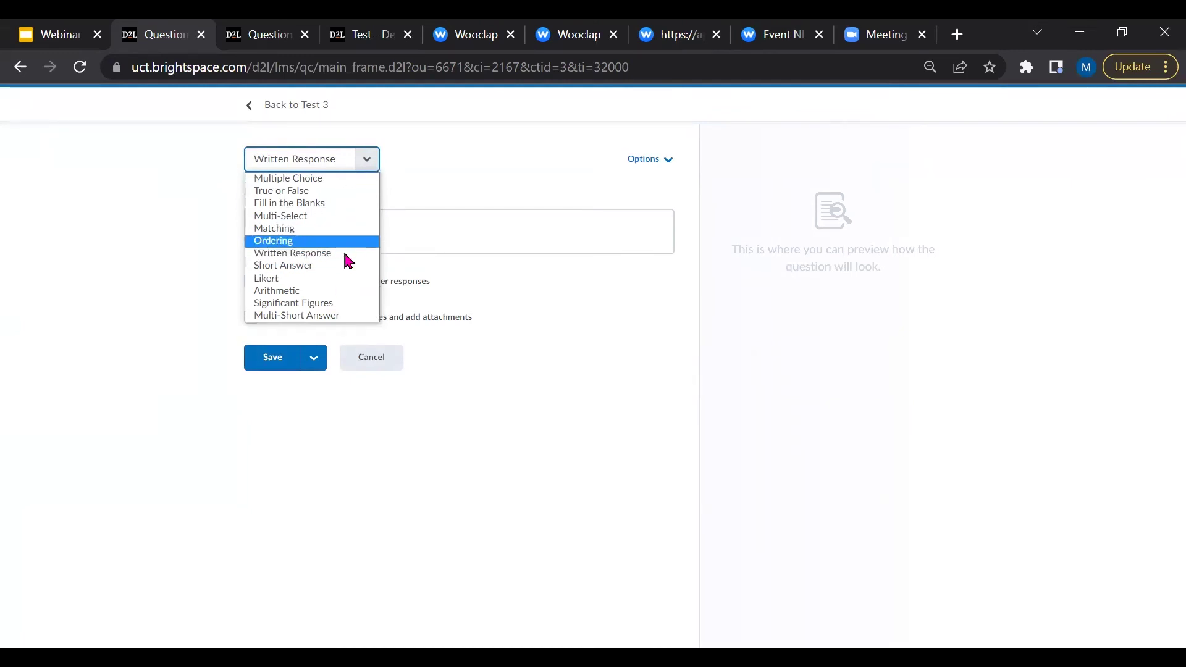
click(614, 224)
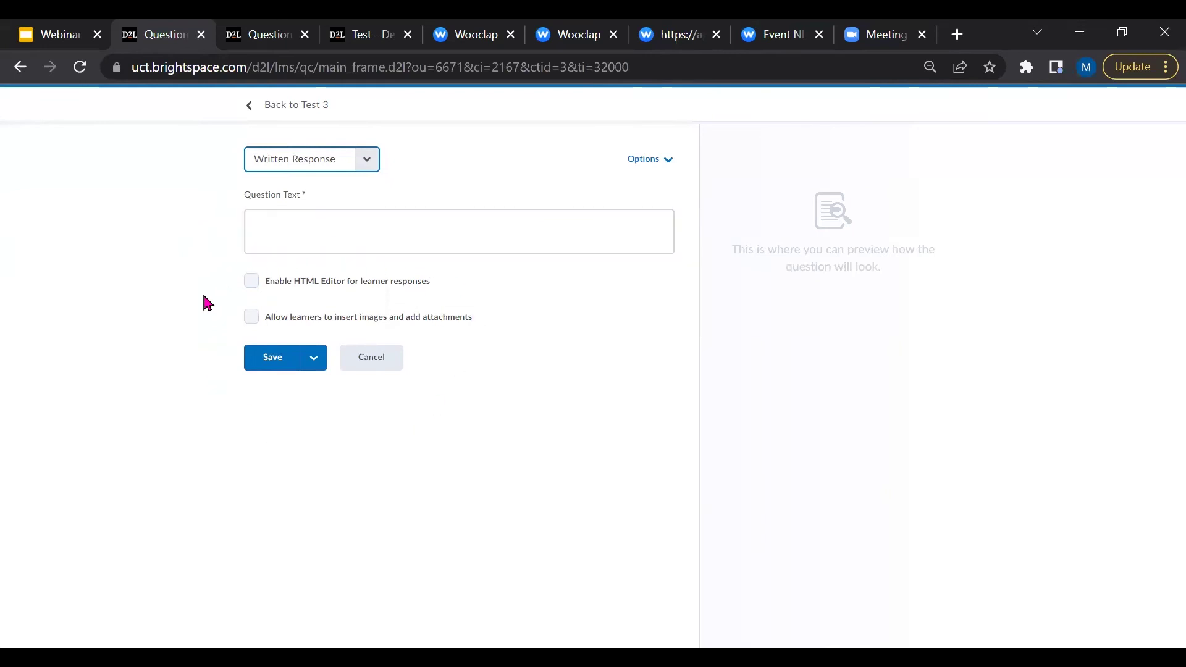
Step: Enable the HTML Editor for learner responses and allow learners to insert images and add attachments
click(252, 282)
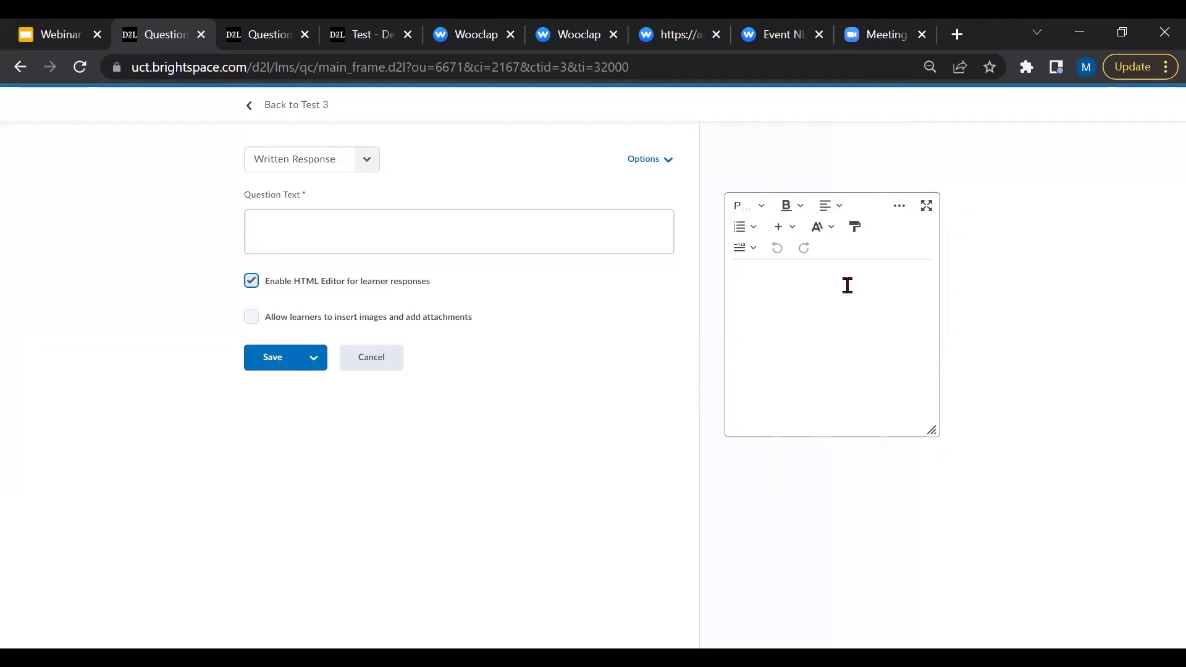
click(252, 317)
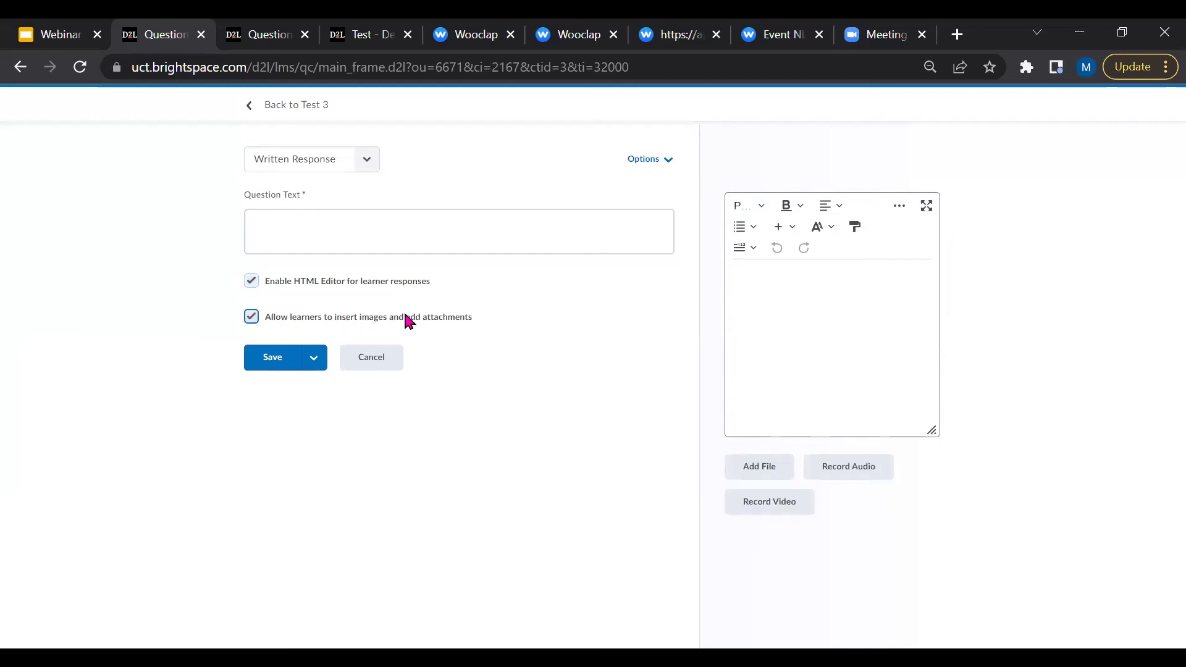
click(251, 317)
click(251, 318)
click(276, 361)
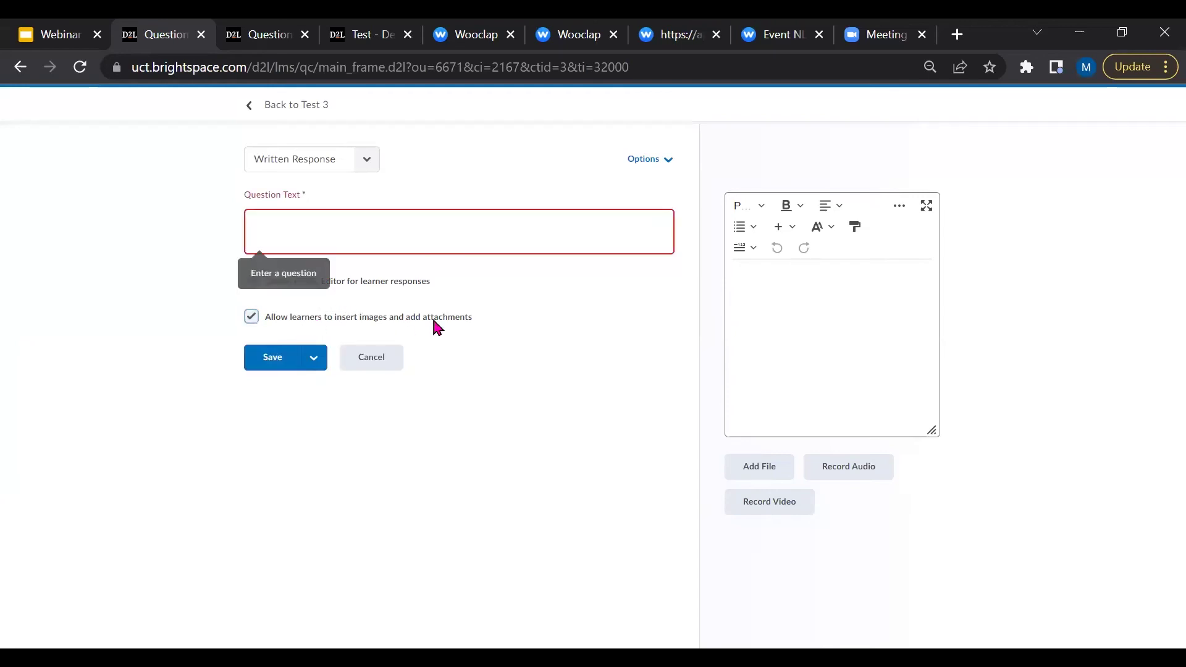
Step: Enter question text asking what learners think about a named person's reading and save the Written Response question
click(388, 238)
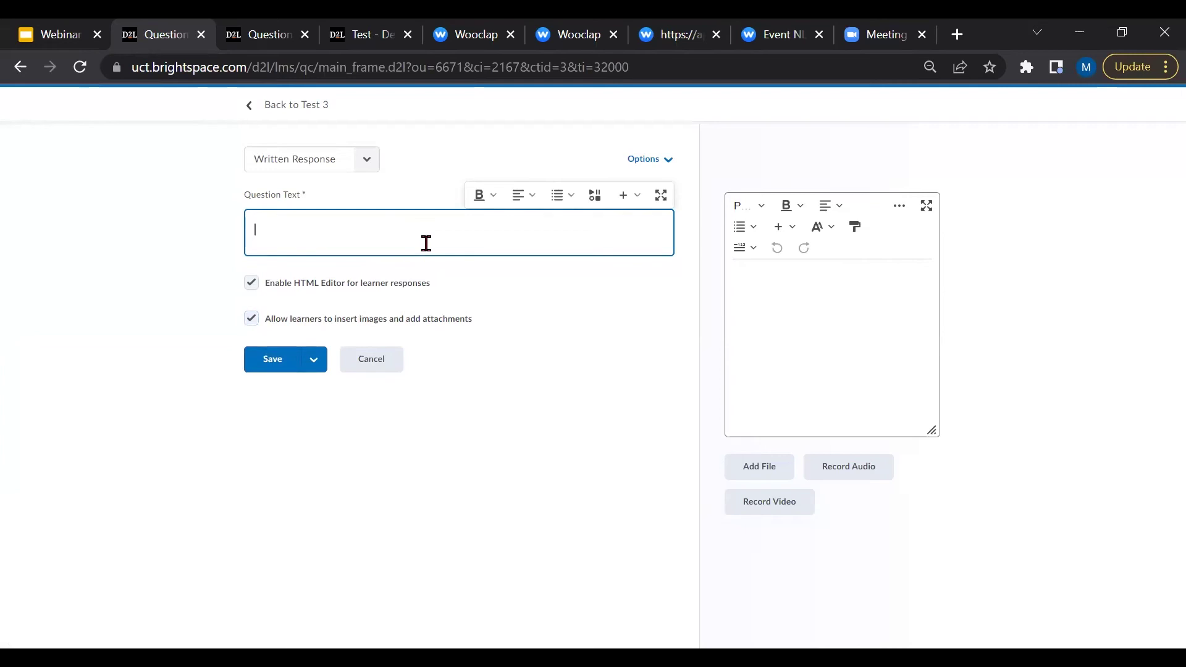
text(What do you think about Nadine's reading?)
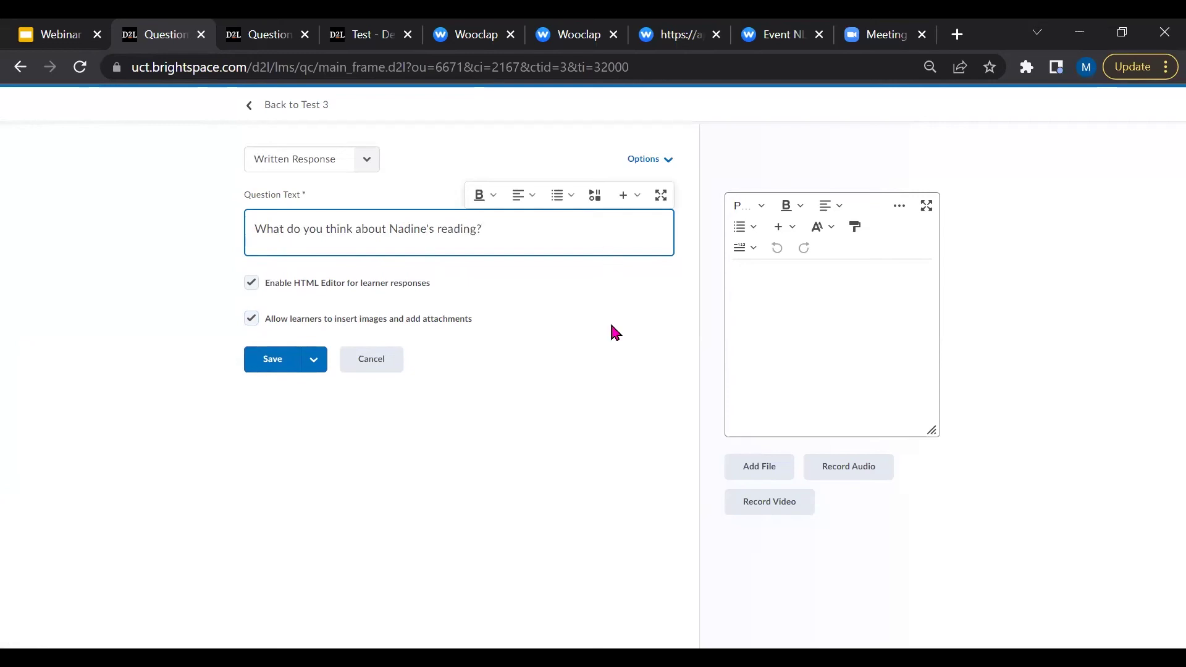
click(605, 324)
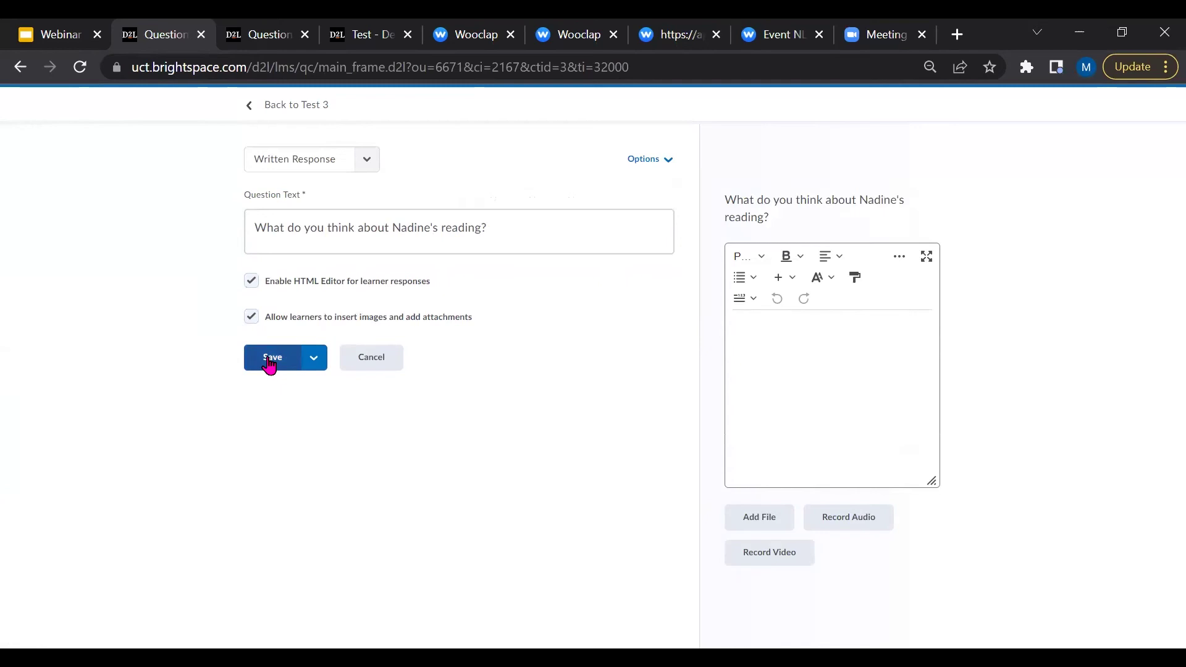
click(268, 360)
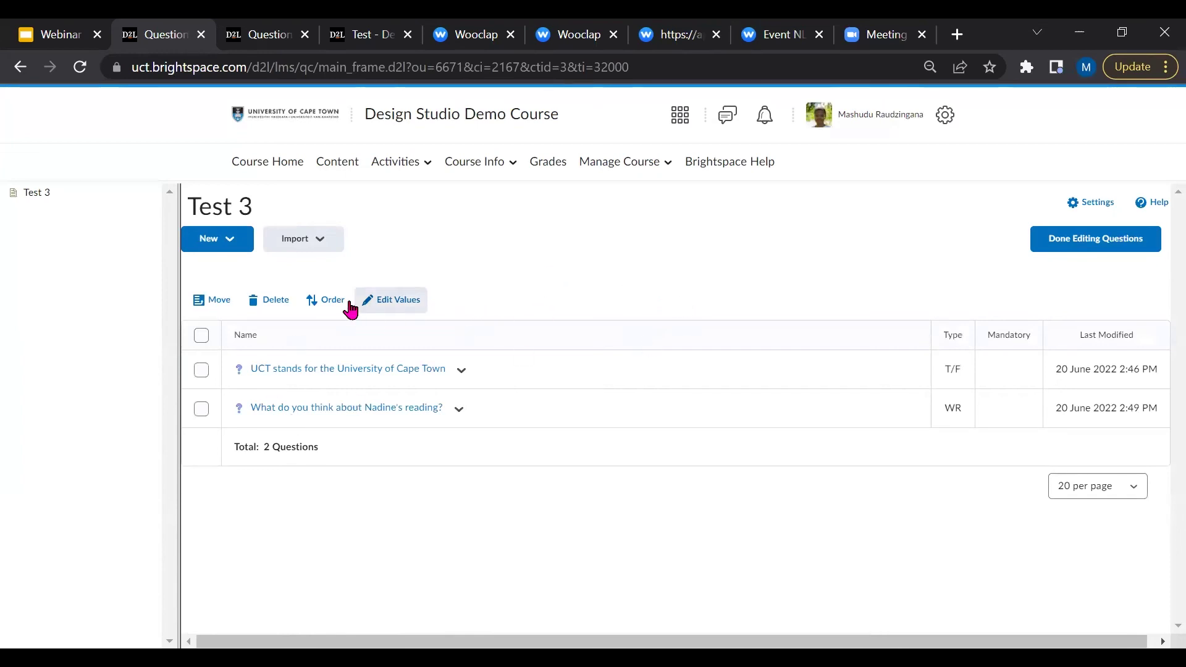
Step: Try selecting the two Test 3 questions individually and together, and clear the selection
double_click(189, 206)
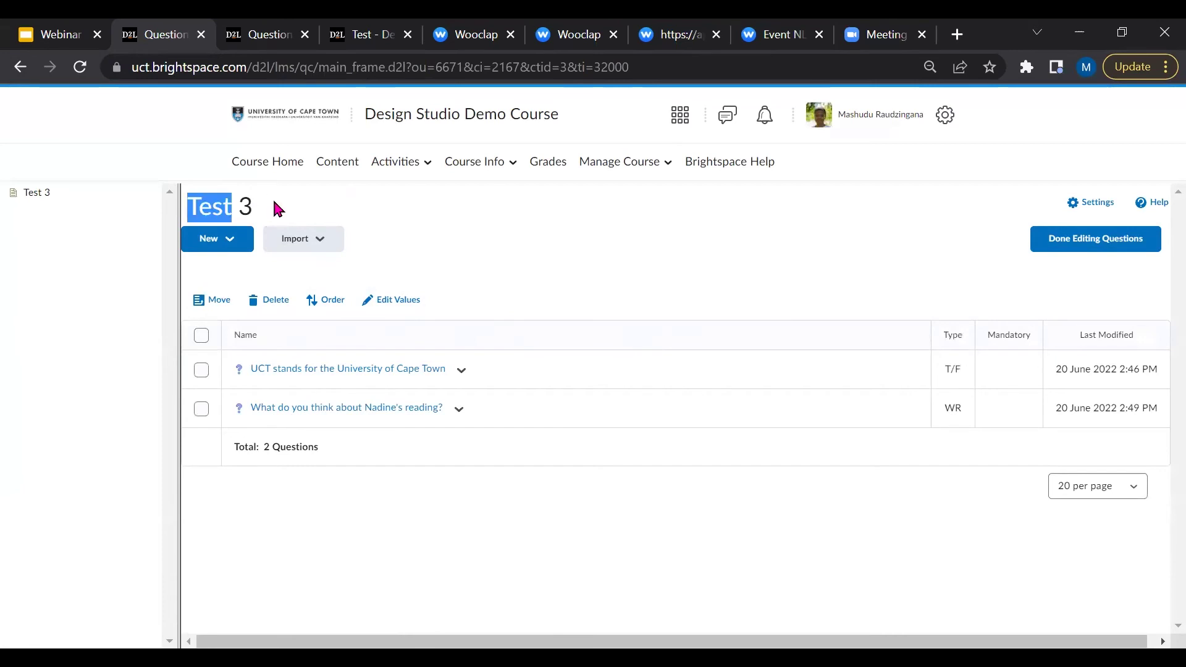
click(252, 199)
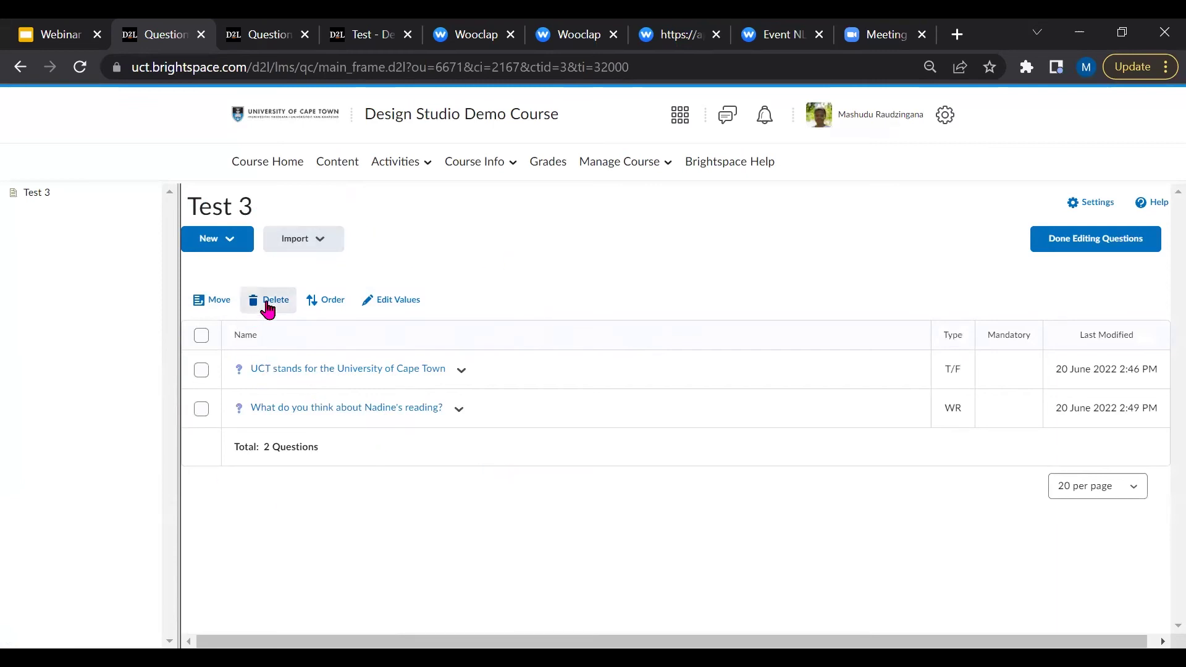
click(201, 371)
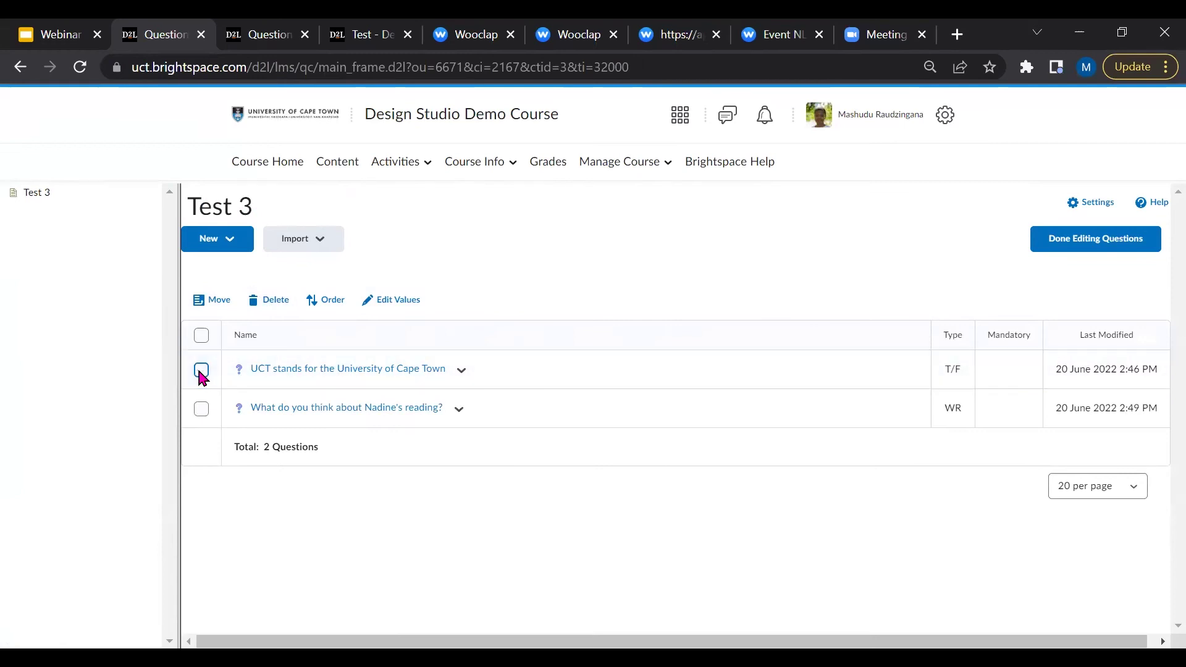
click(201, 371)
click(201, 371)
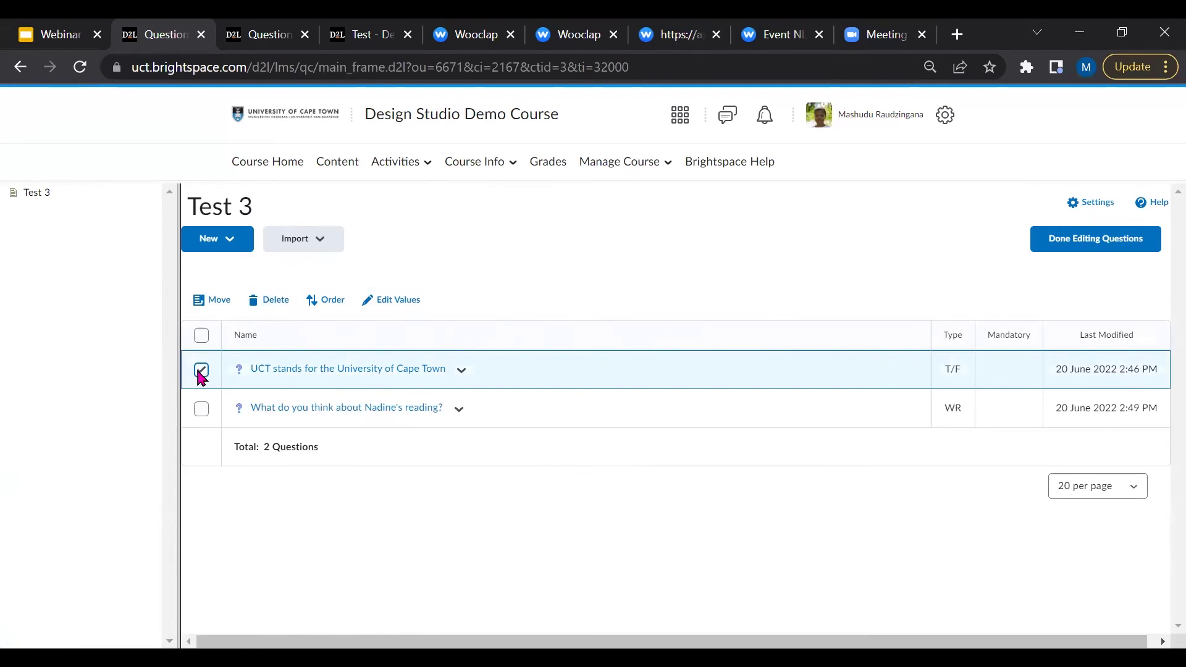
click(201, 371)
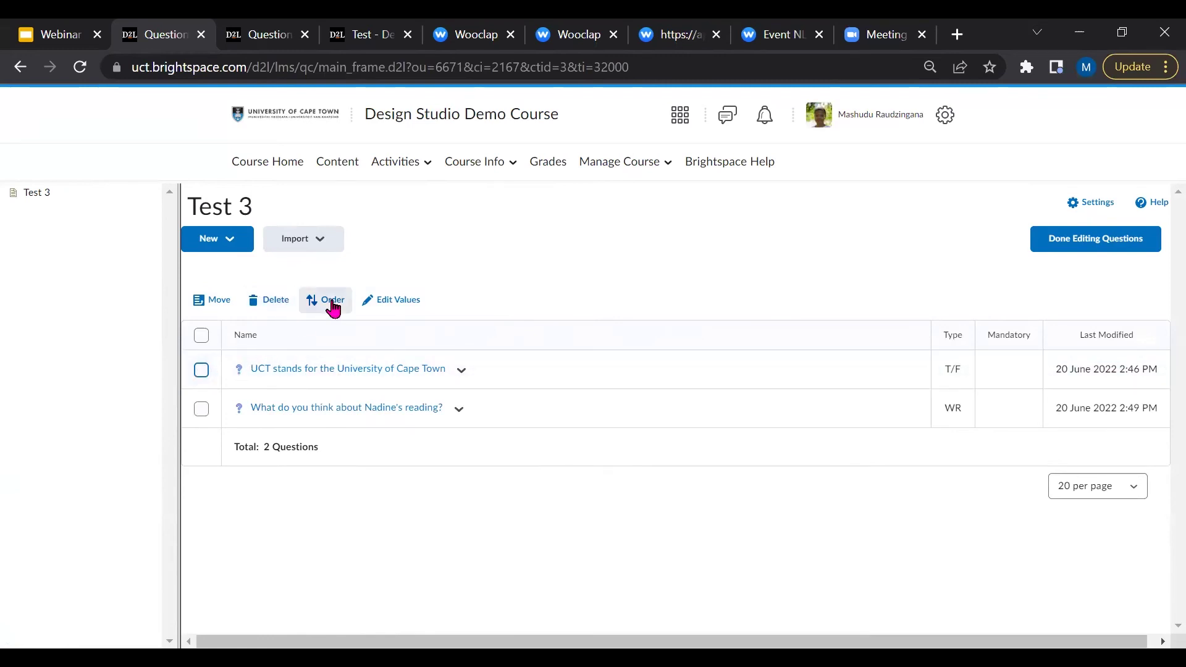
click(202, 374)
click(200, 410)
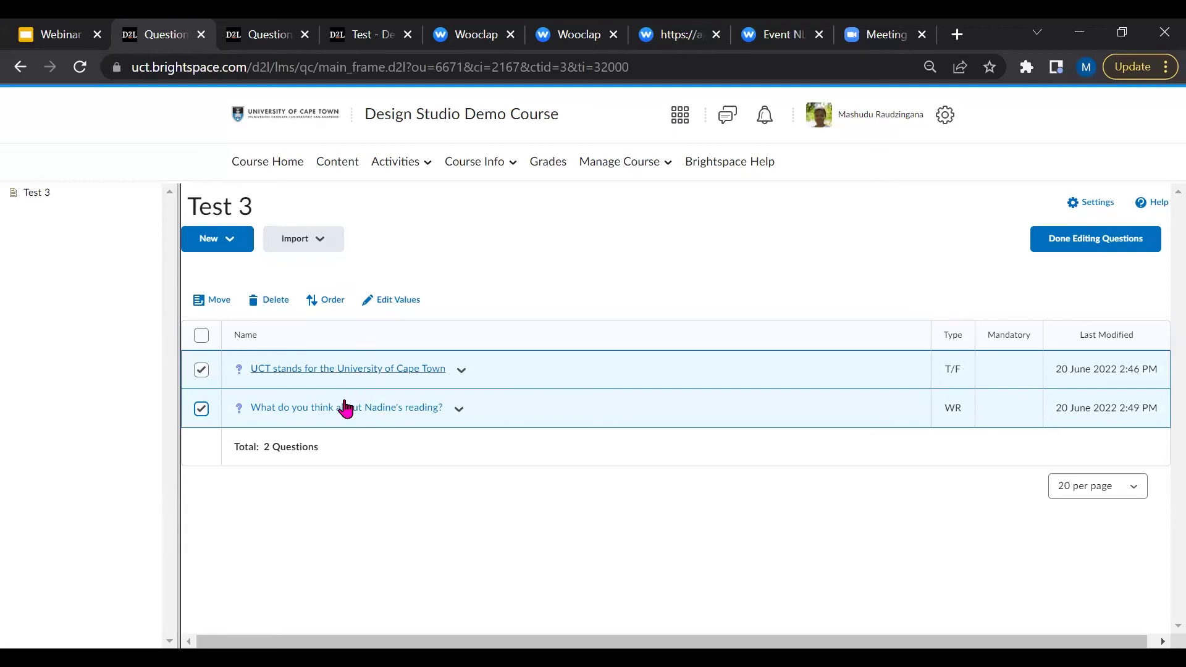
click(202, 370)
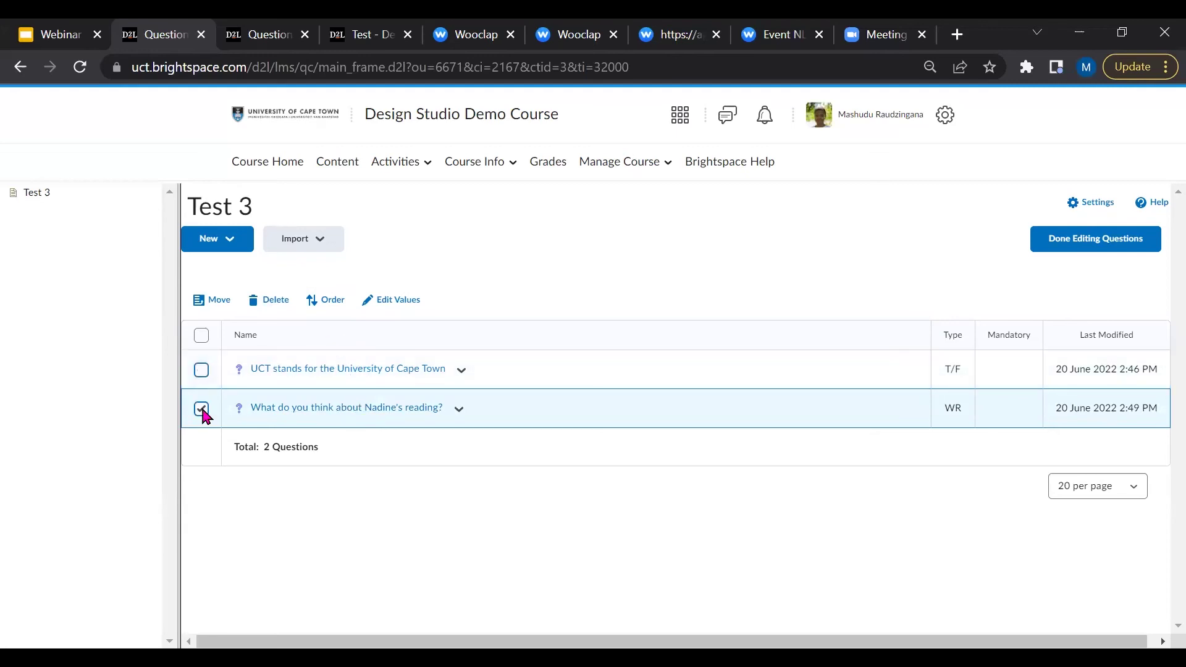
click(202, 410)
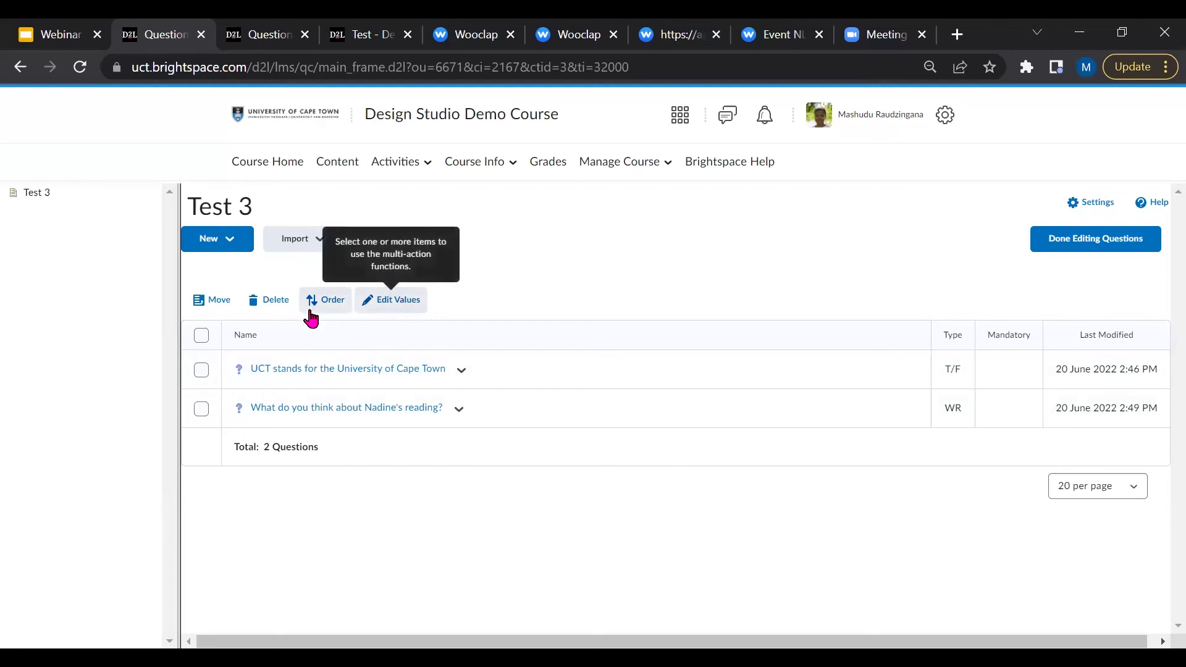
Step: Mark the question "UCT stands for the University of Cape Town" as mandatory and save the values
click(203, 370)
click(388, 302)
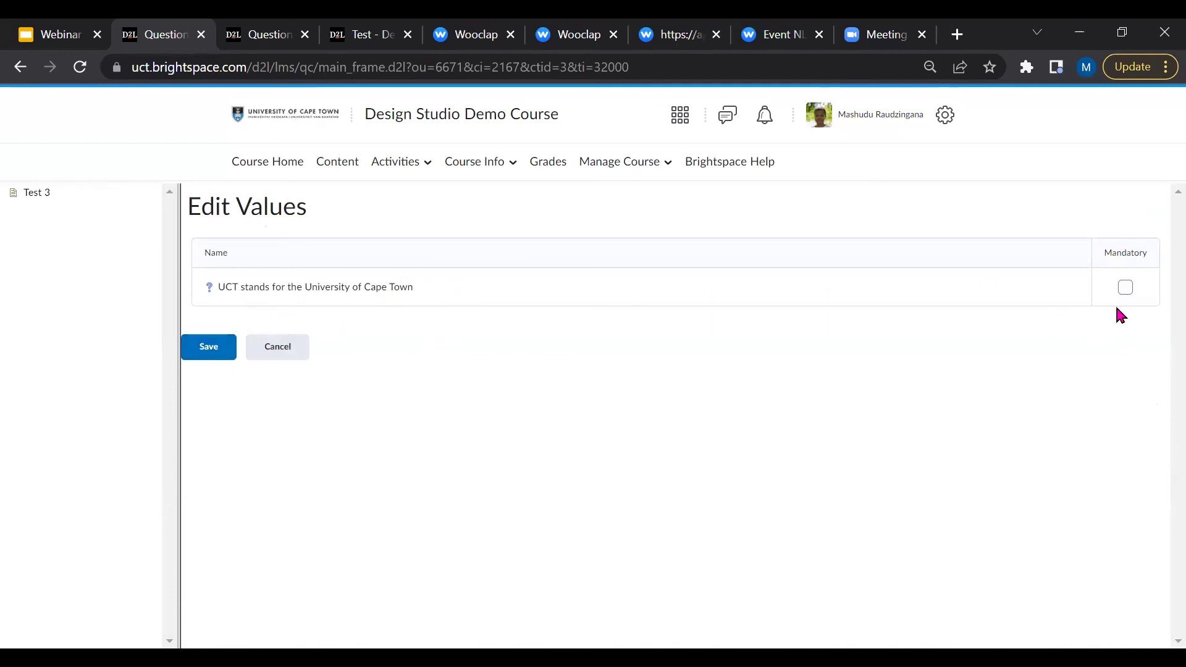
click(195, 361)
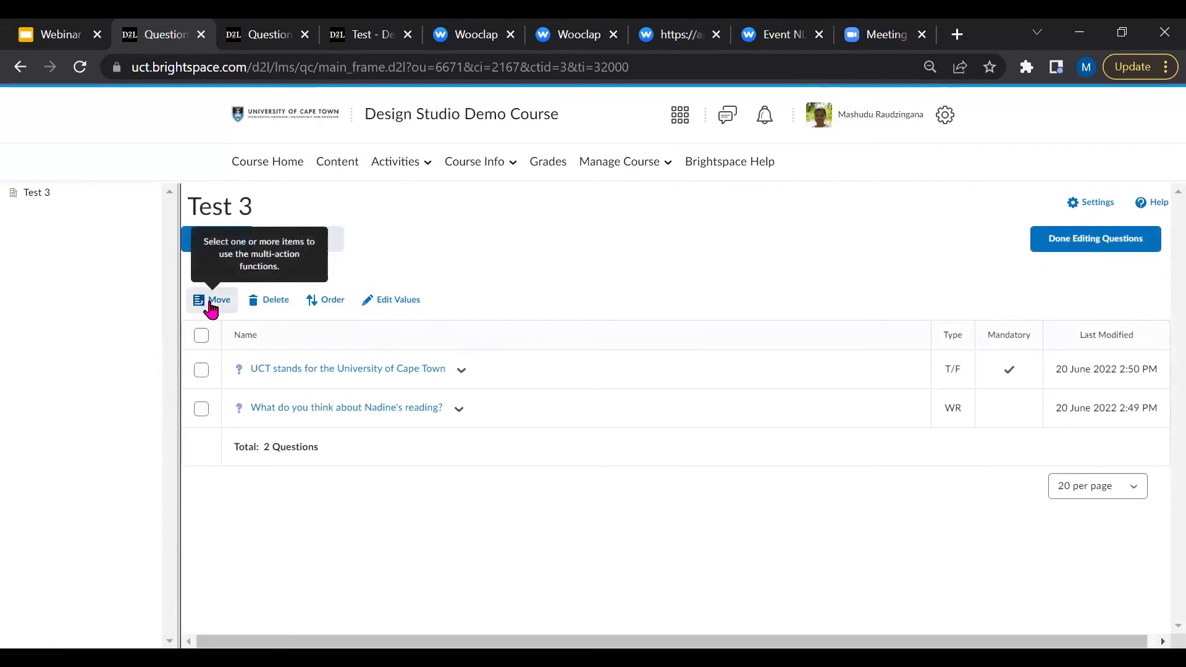
Step: Inspect the move destinations for the University of Cape Town question and leave without moving it
click(201, 369)
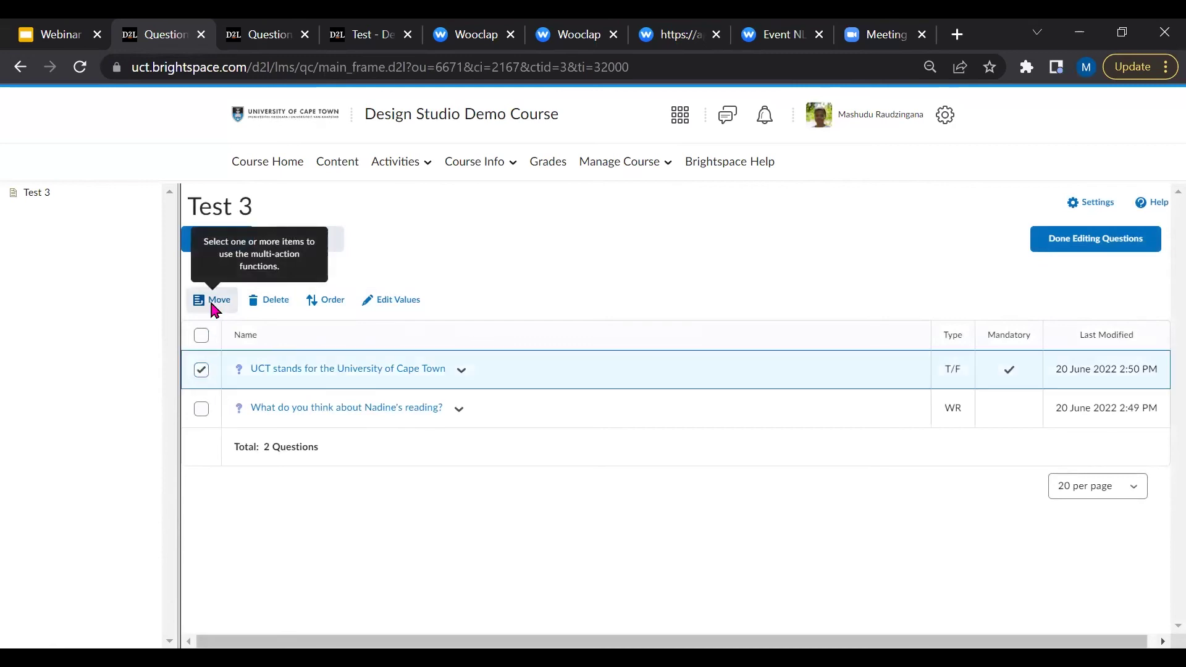
click(212, 301)
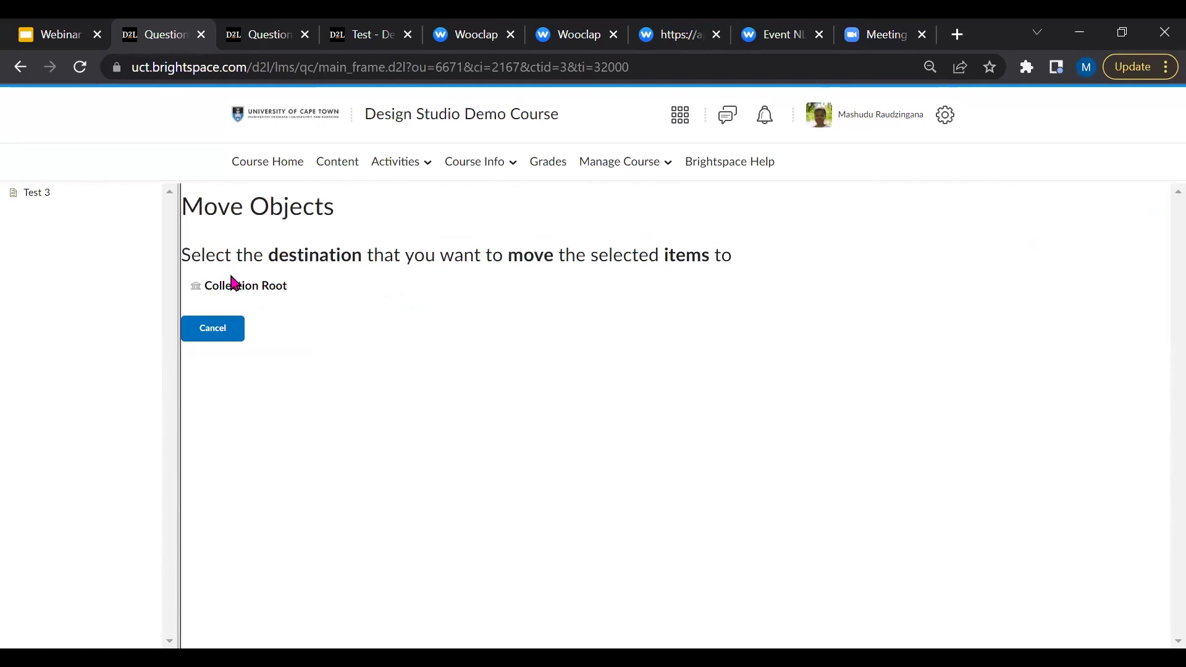
click(205, 337)
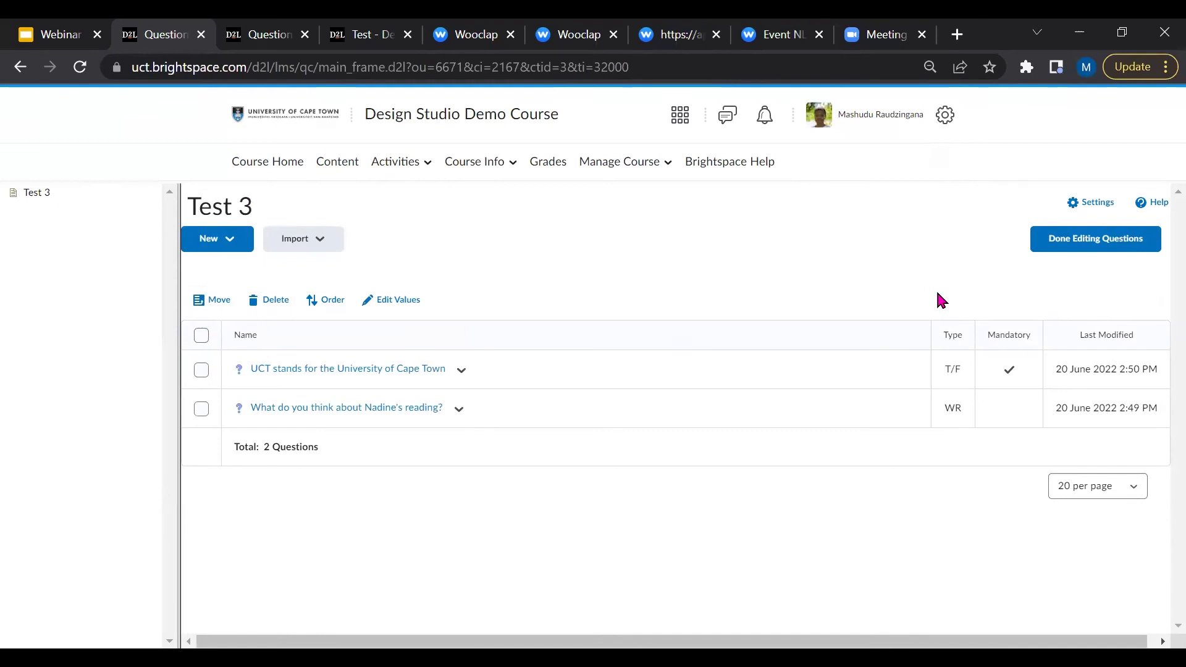
Step: Finish editing the questions and review the Test 3 survey's properties, question list, submission message and page footer
click(1117, 247)
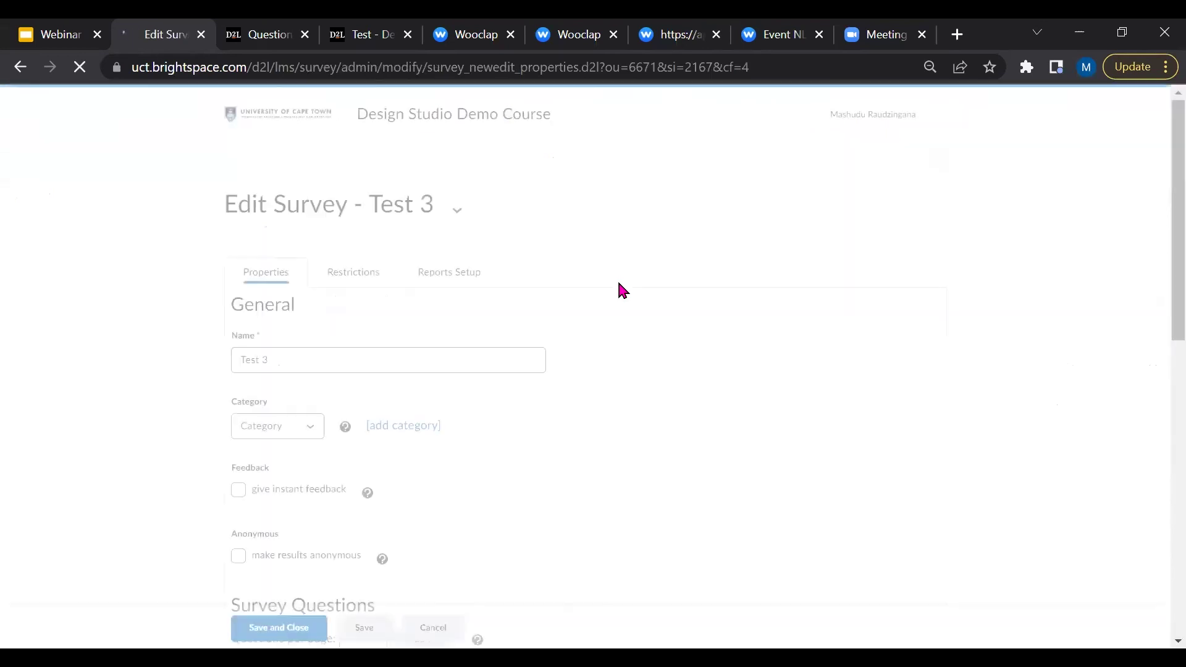
scroll(603, 320, down, 5)
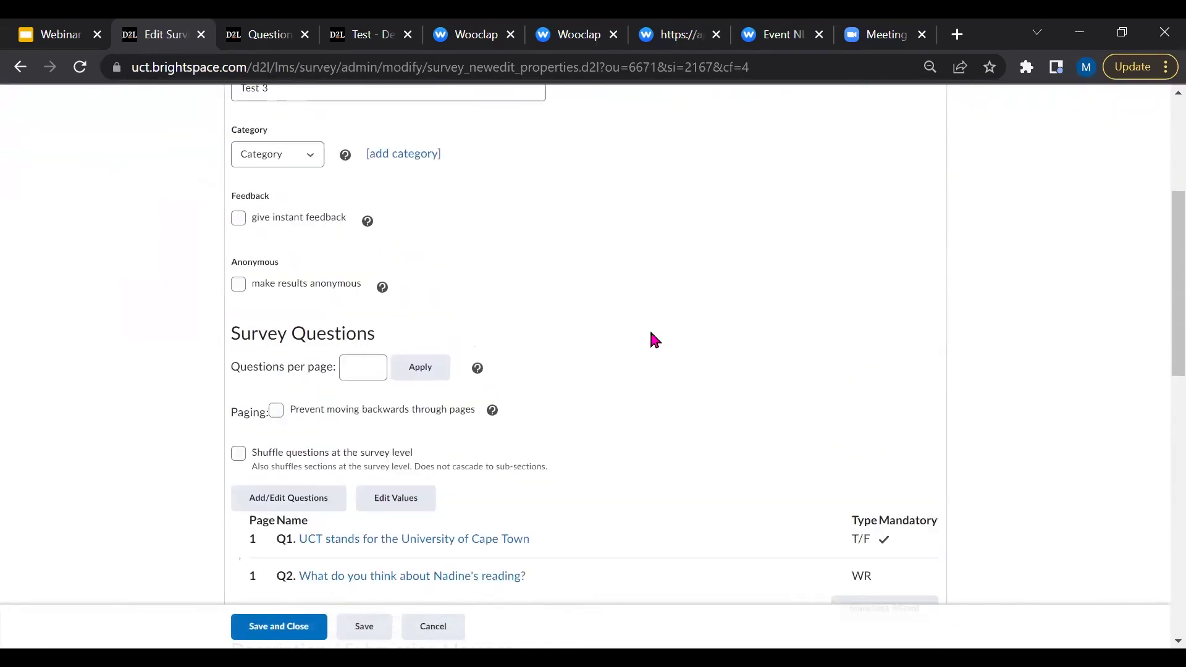
scroll(654, 339, up, 3)
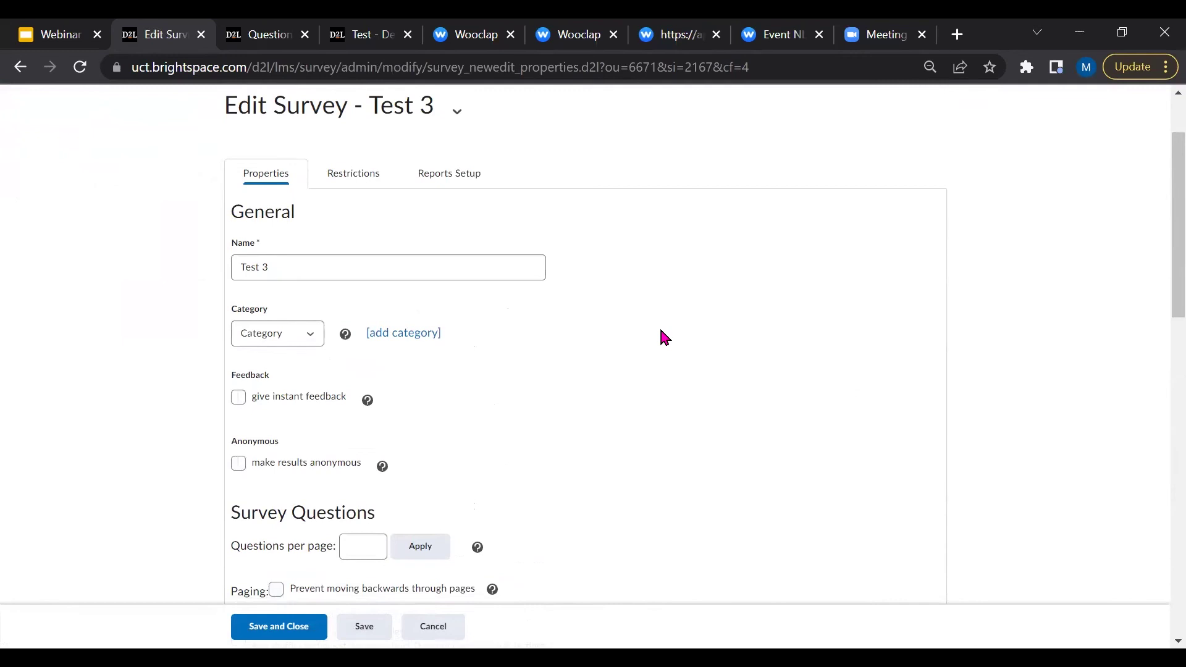
scroll(659, 331, down, 16)
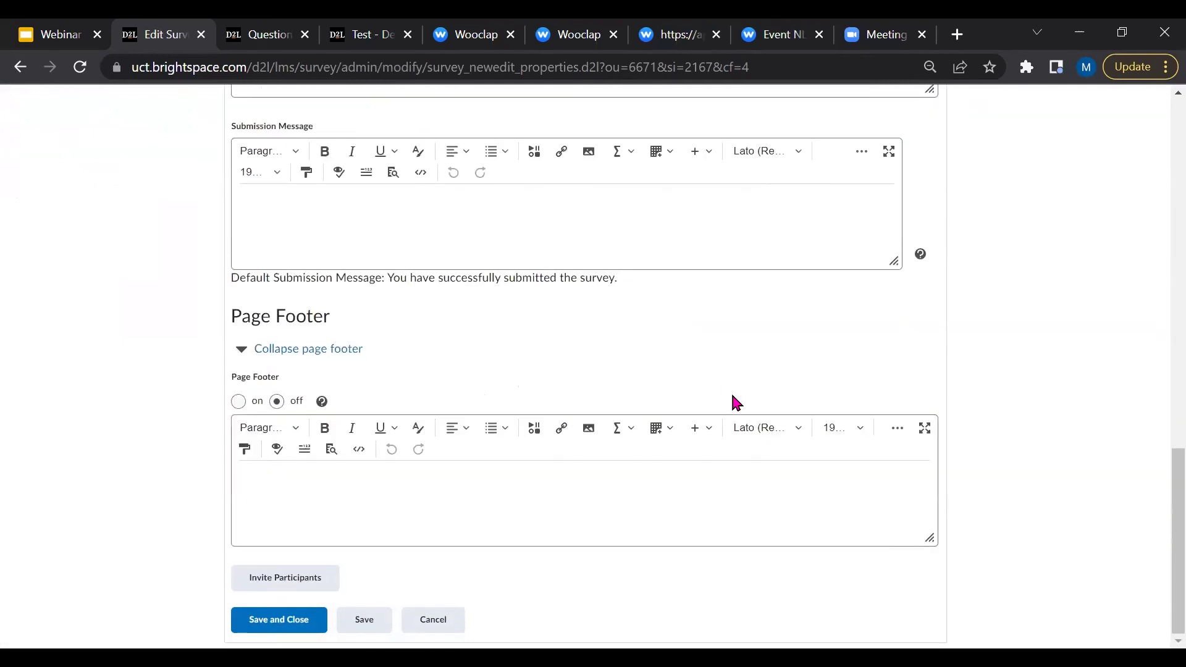
scroll(575, 307, up, 9)
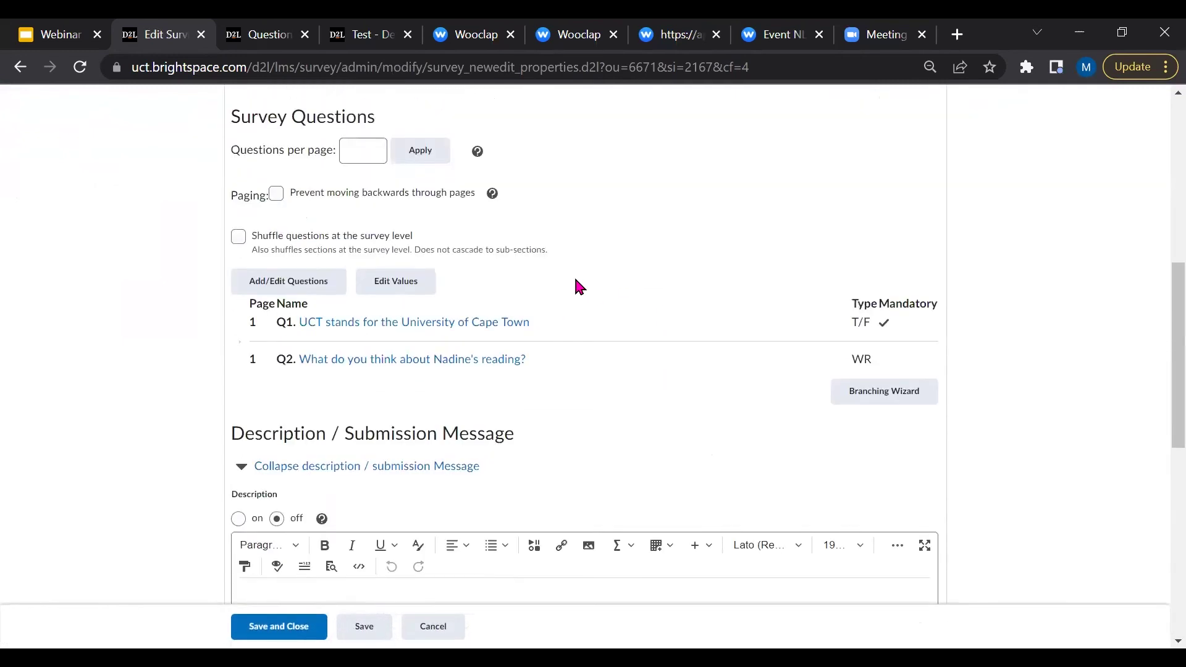
Step: Examine the Test 3 survey's general properties, questions-per-page, paging and shuffle options, and its question list
scroll(579, 288, up, 8)
scroll(564, 280, down, 4)
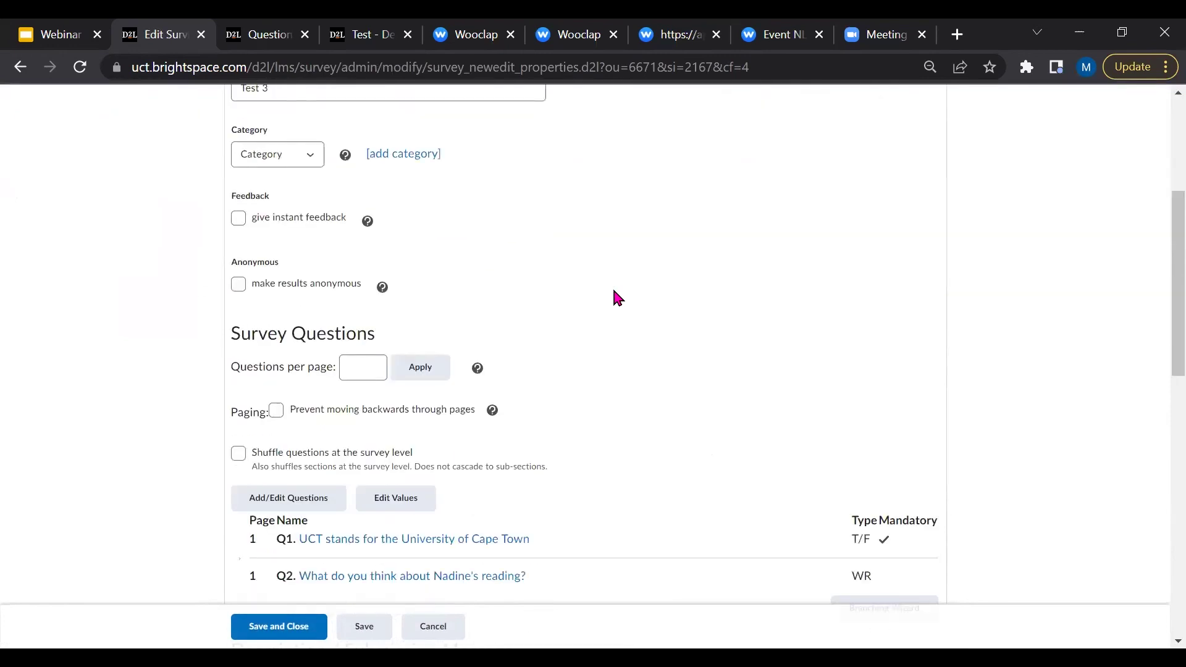
scroll(583, 241, down, 2)
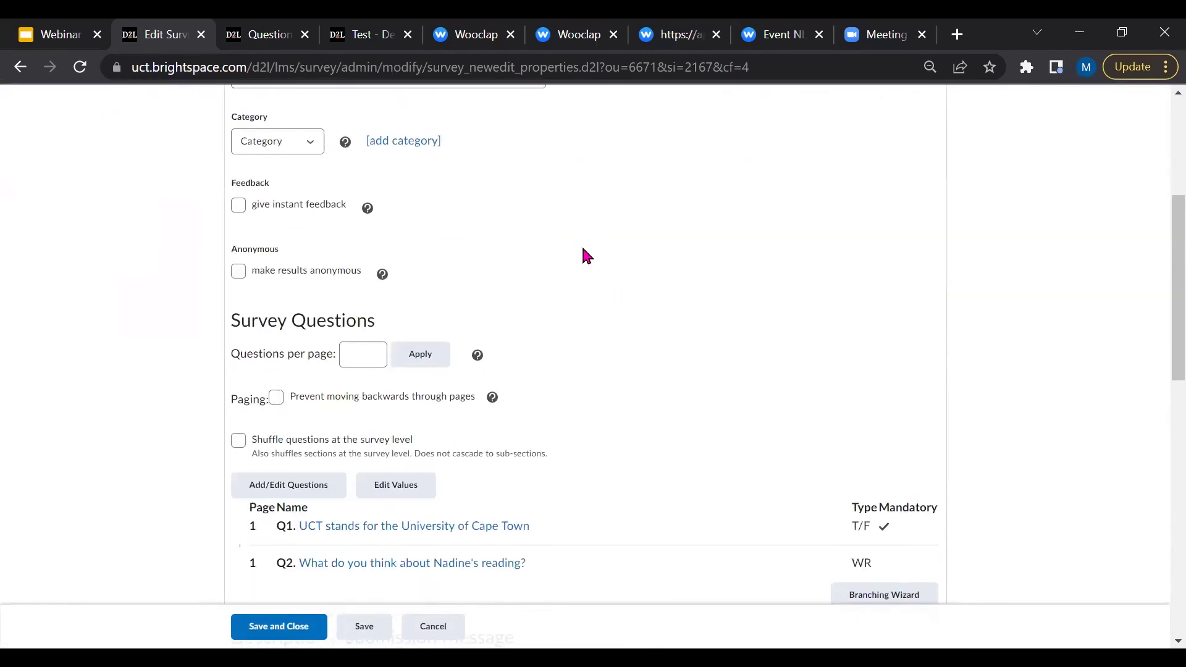
scroll(595, 258, up, 3)
scroll(598, 255, up, 2)
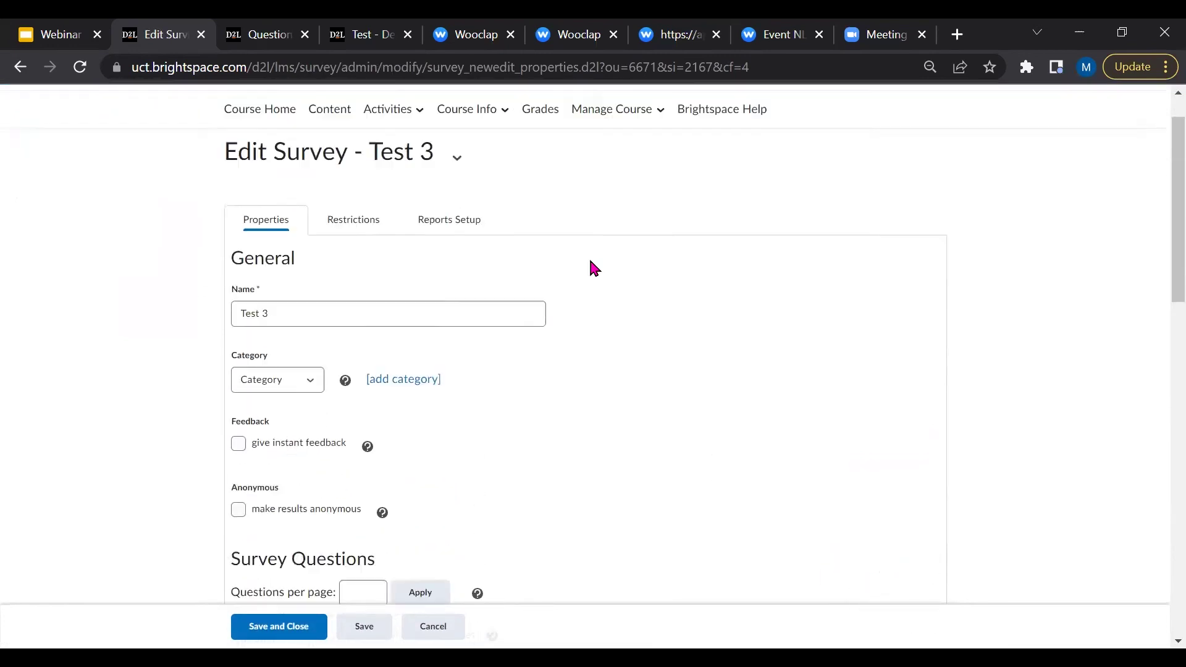
scroll(556, 272, down, 2)
scroll(662, 339, down, 3)
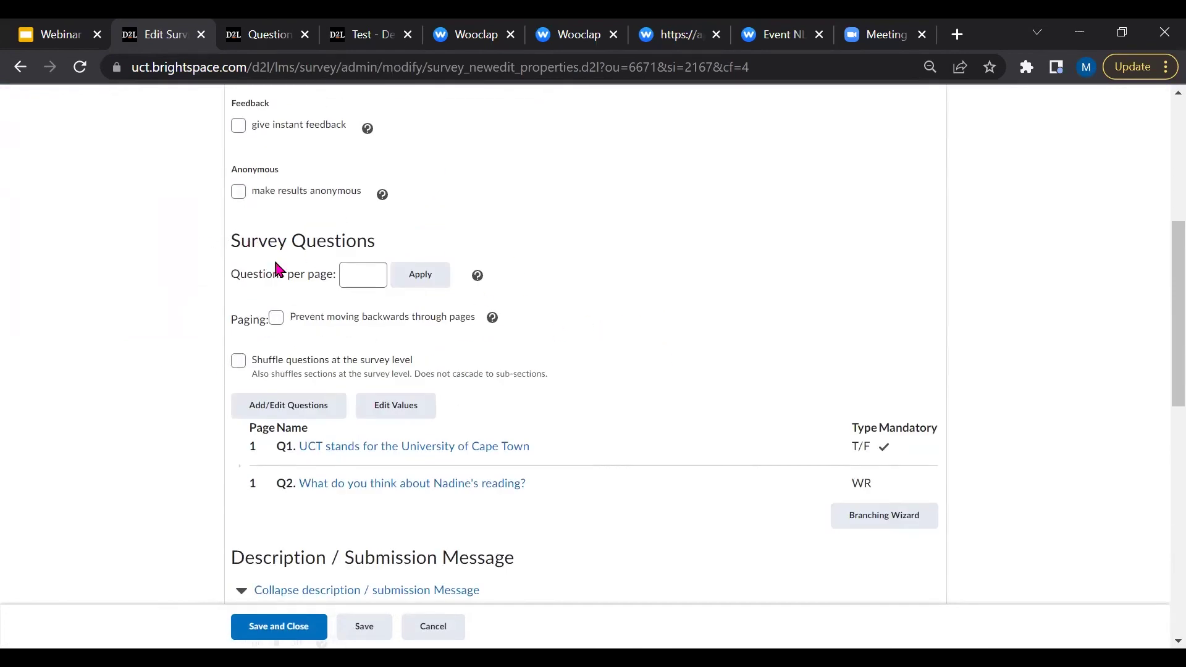
click(363, 273)
scroll(253, 370, down, 1)
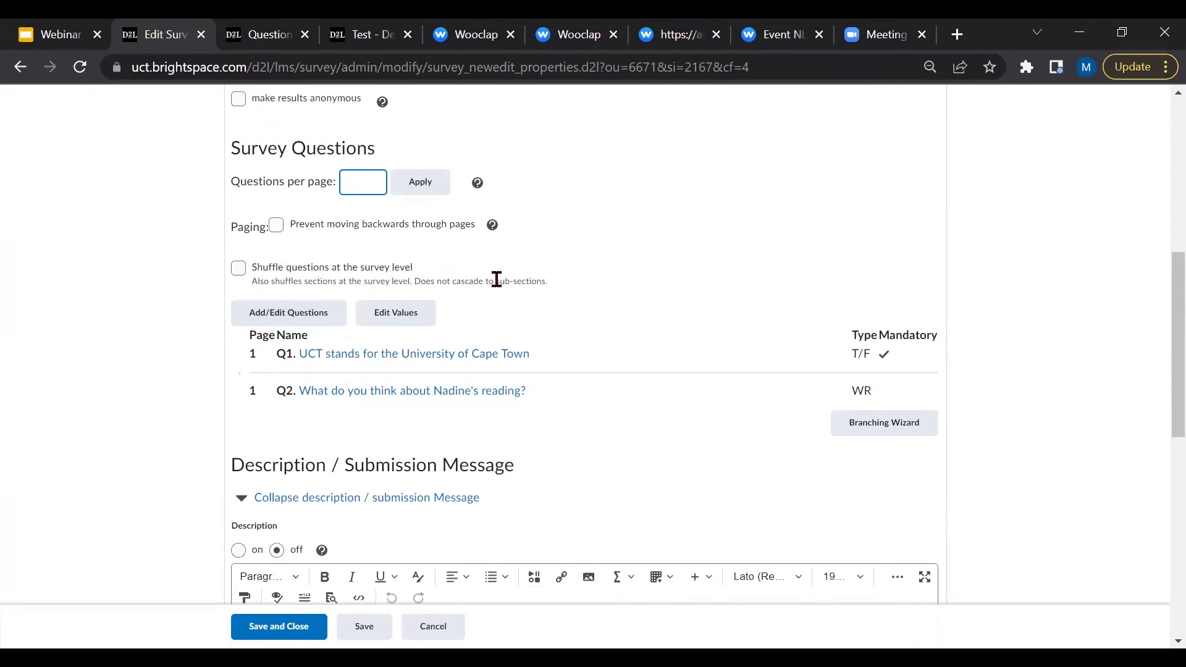
scroll(583, 302, up, 5)
scroll(564, 302, down, 2)
scroll(593, 291, down, 6)
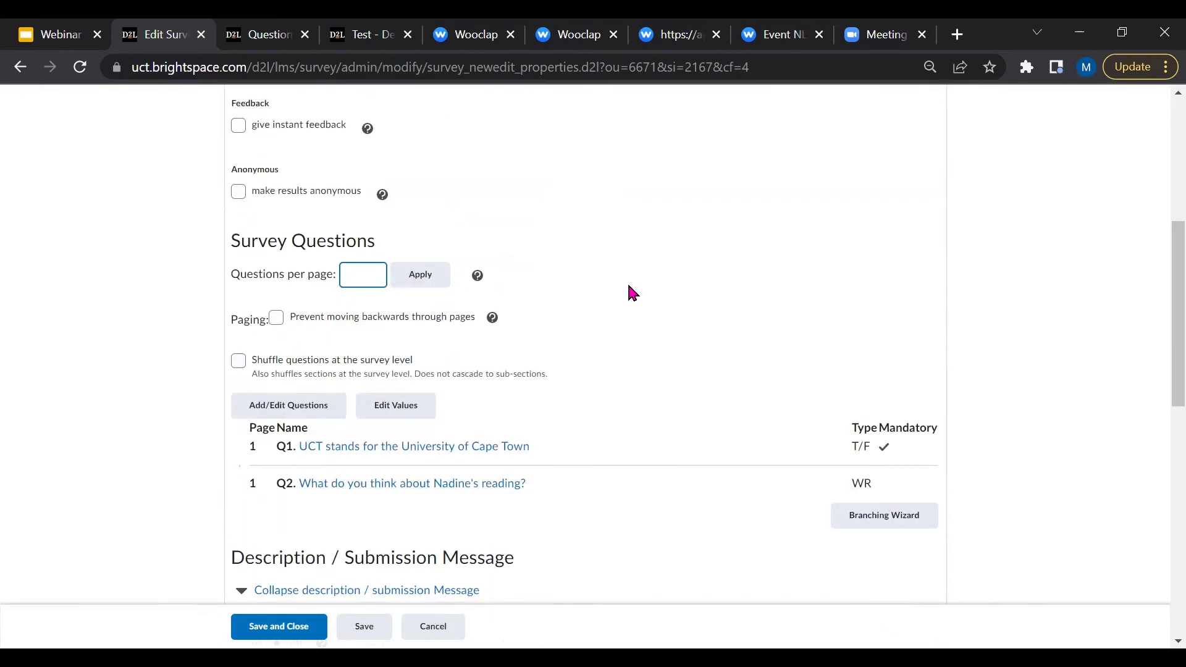
scroll(590, 287, up, 1)
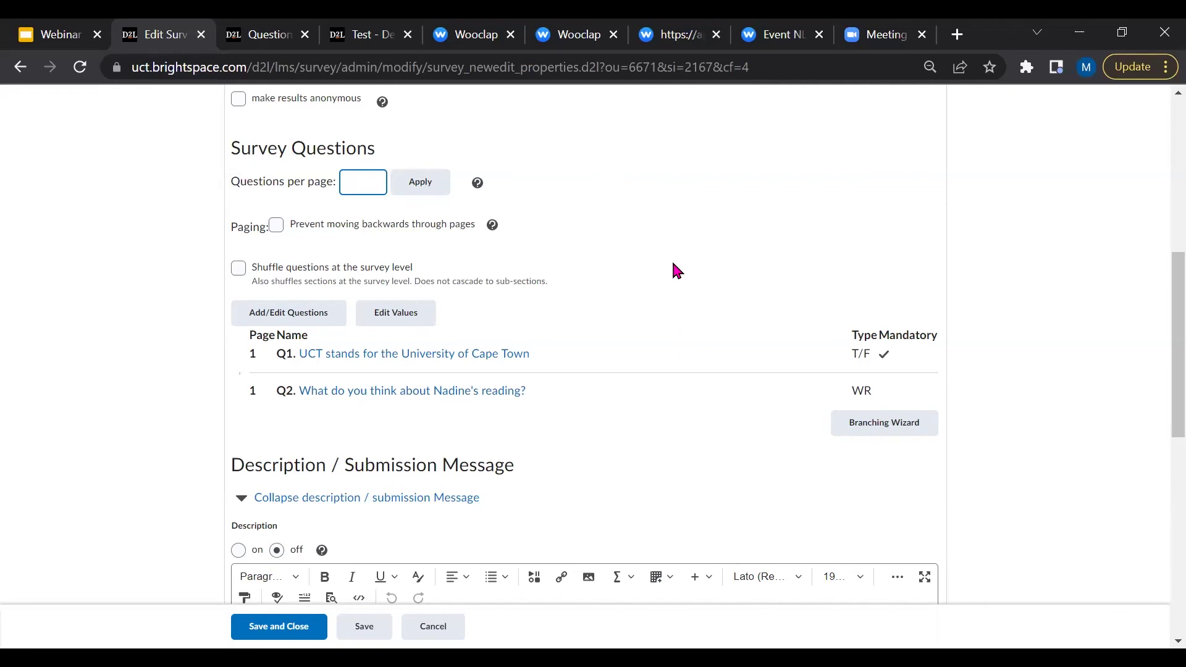
Step: Save and close the Test 3 survey and dismiss the save notification
scroll(673, 259, down, 5)
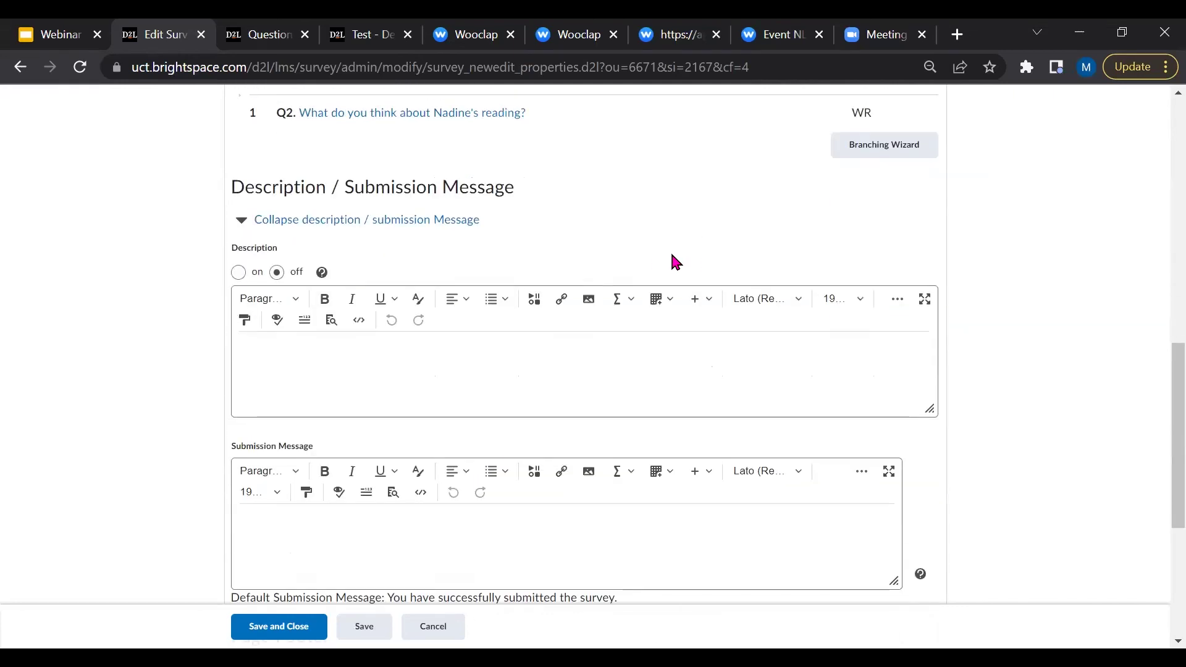
scroll(670, 250, down, 5)
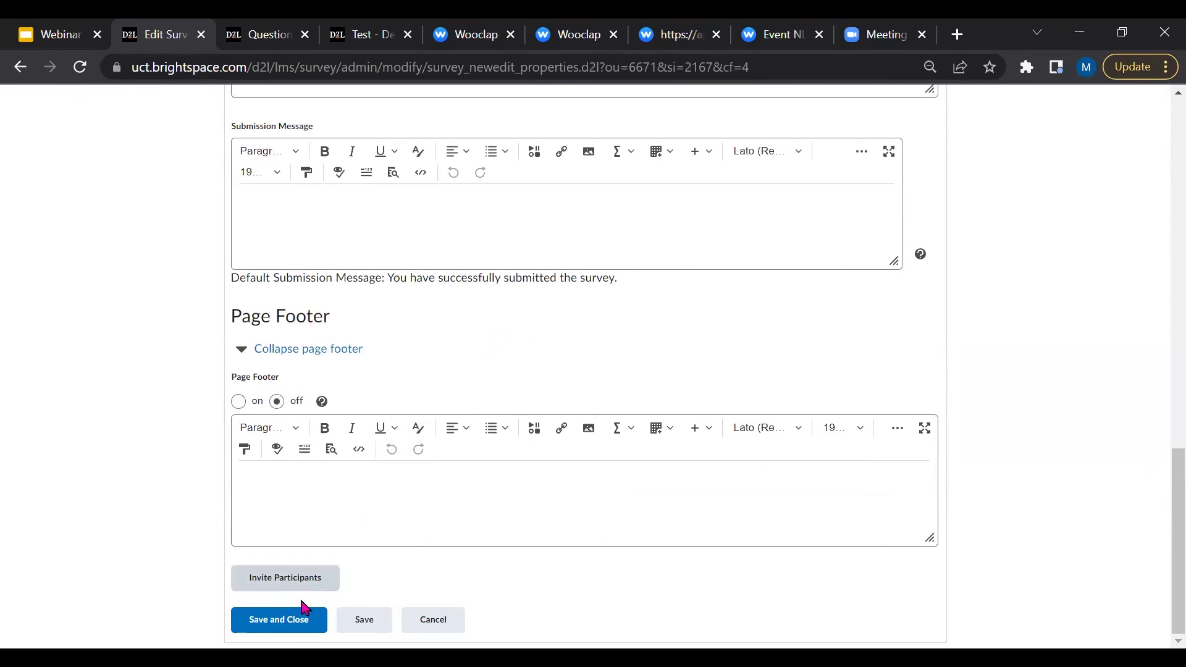
click(278, 623)
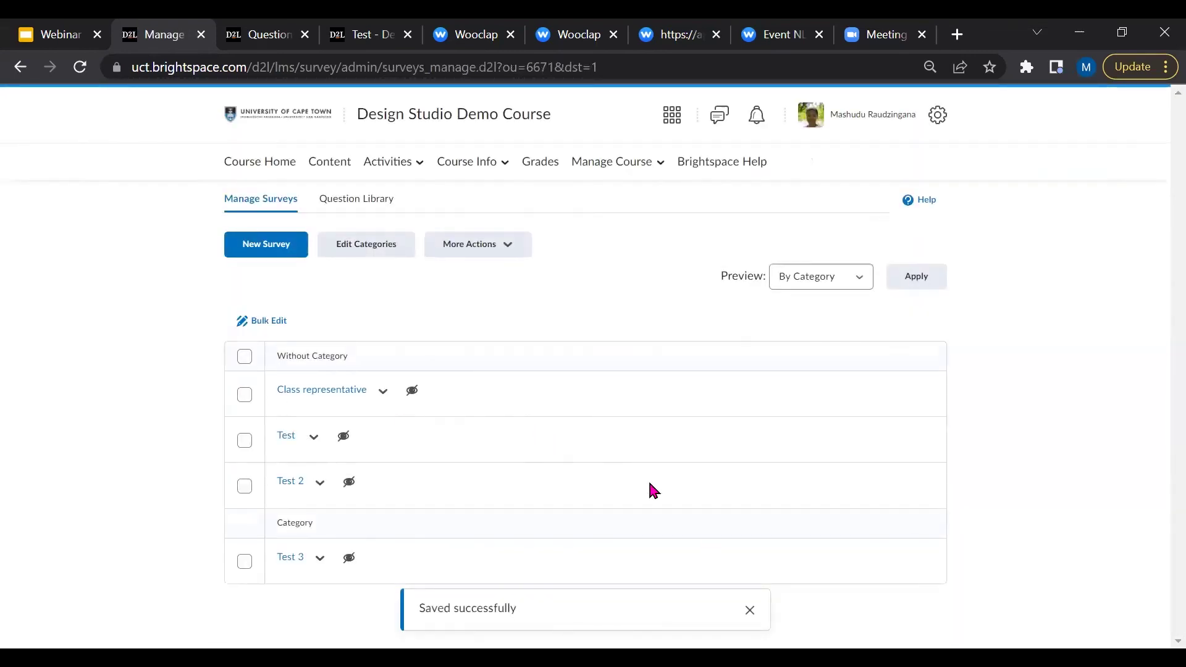
click(749, 611)
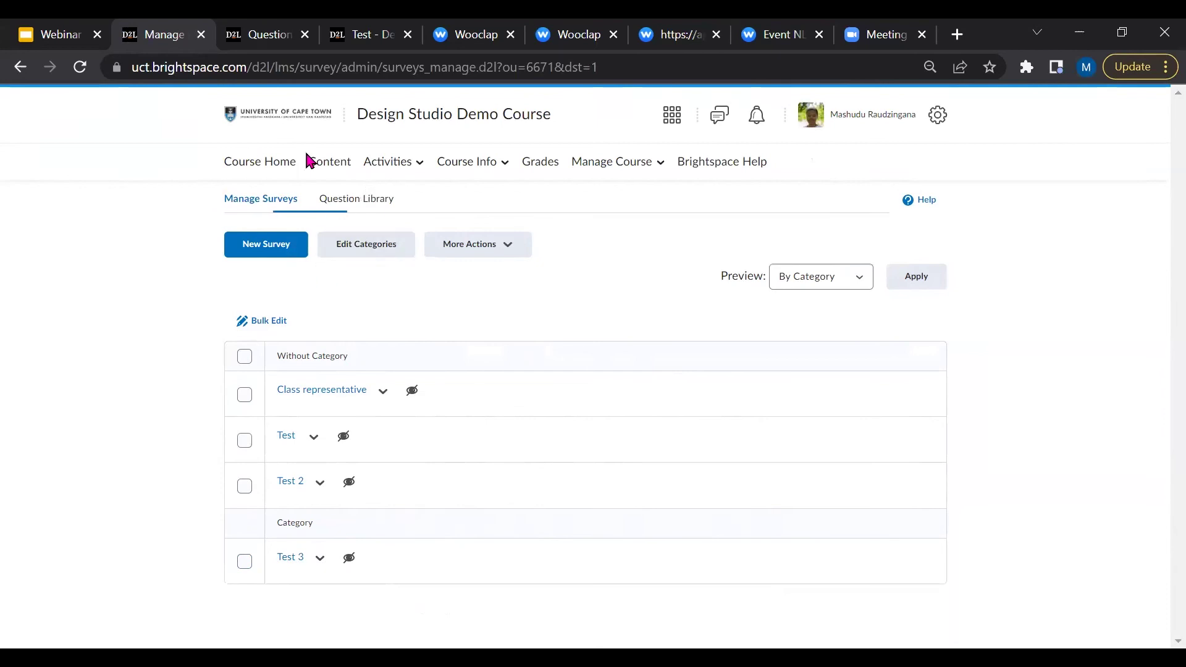
Step: Go to the course content and open the Test page under Next Steps, Design Studio Evaluation
click(330, 165)
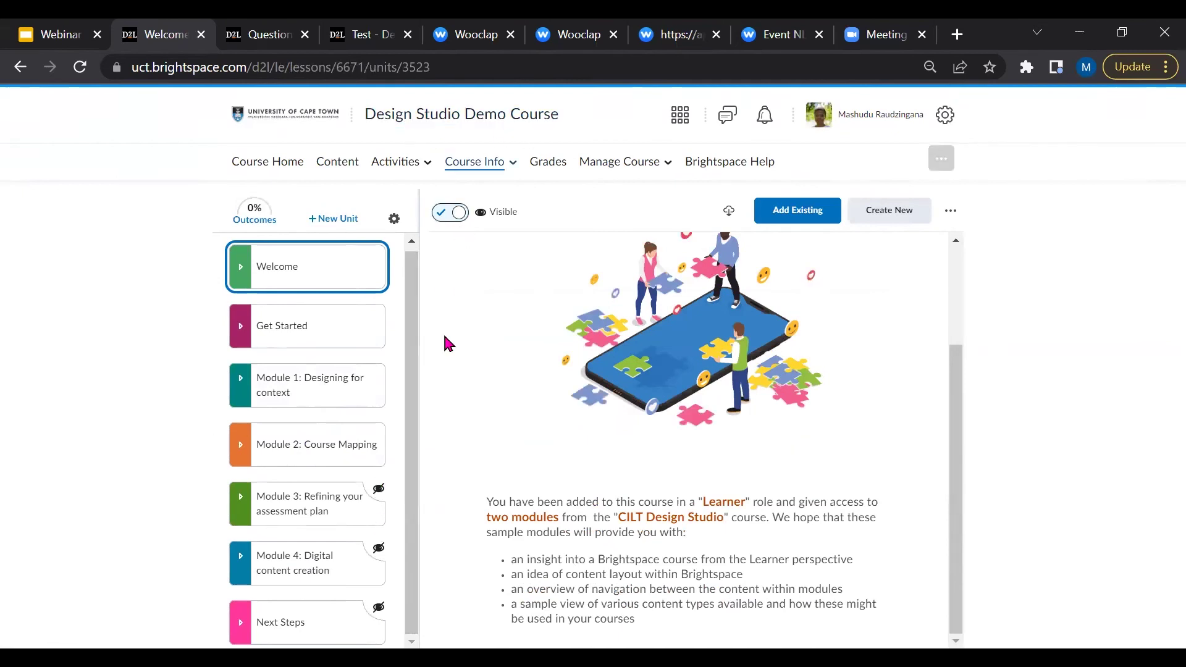
click(286, 615)
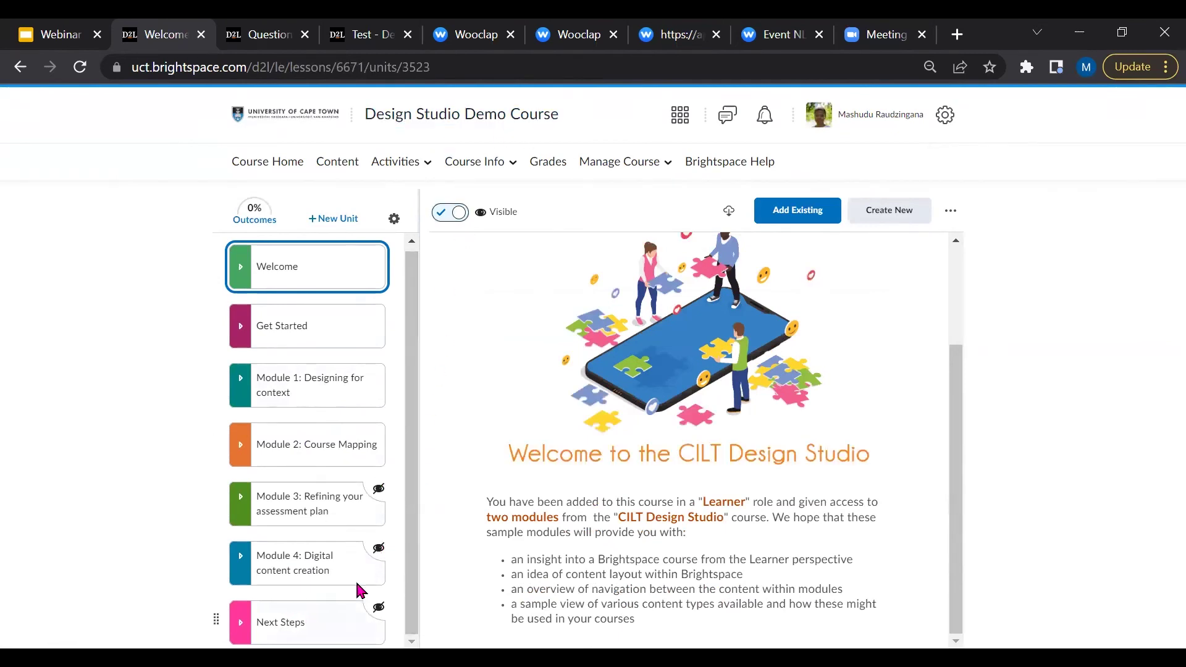
scroll(415, 464, down, 2)
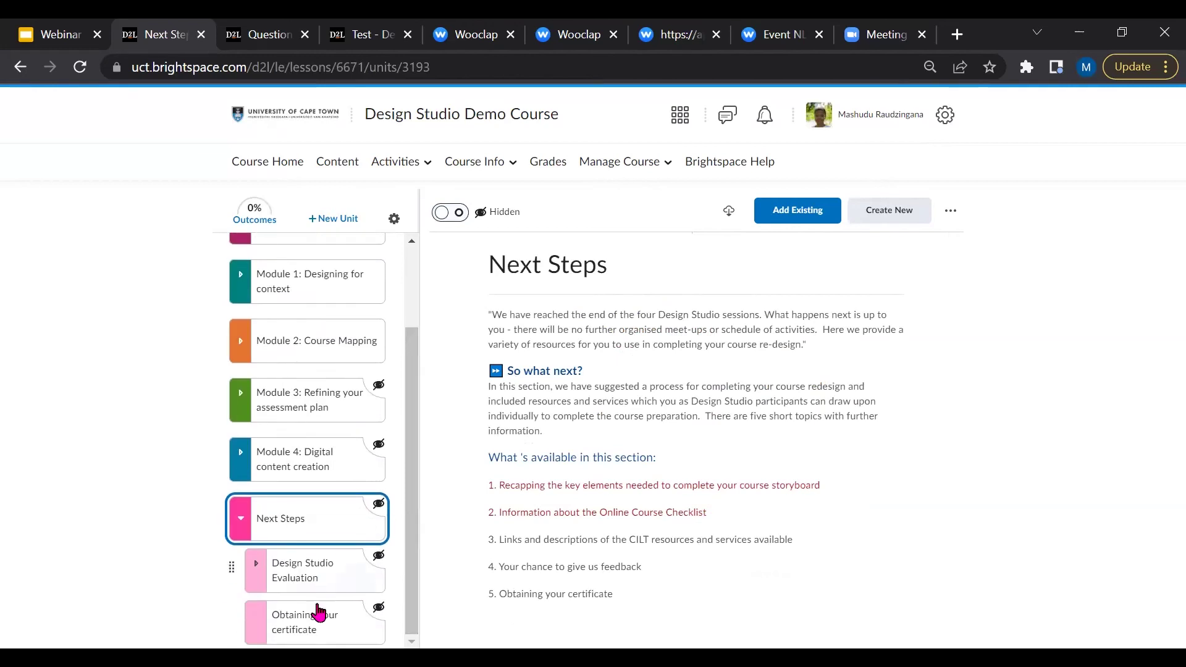
click(330, 578)
scroll(330, 561, down, 1)
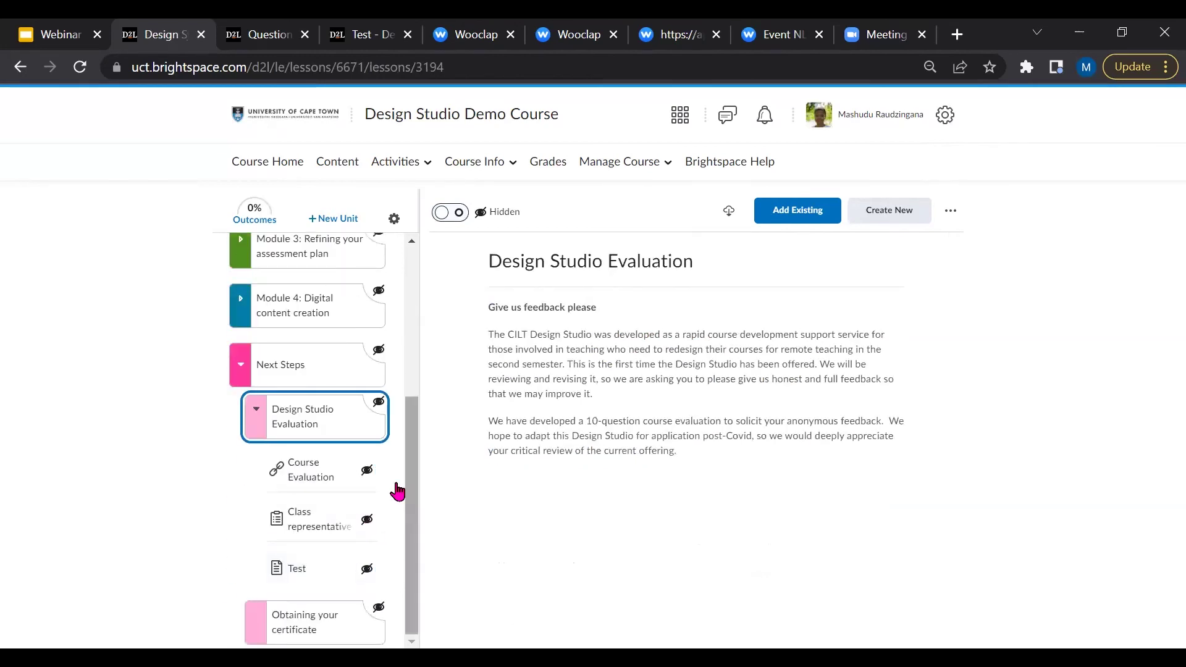
click(307, 565)
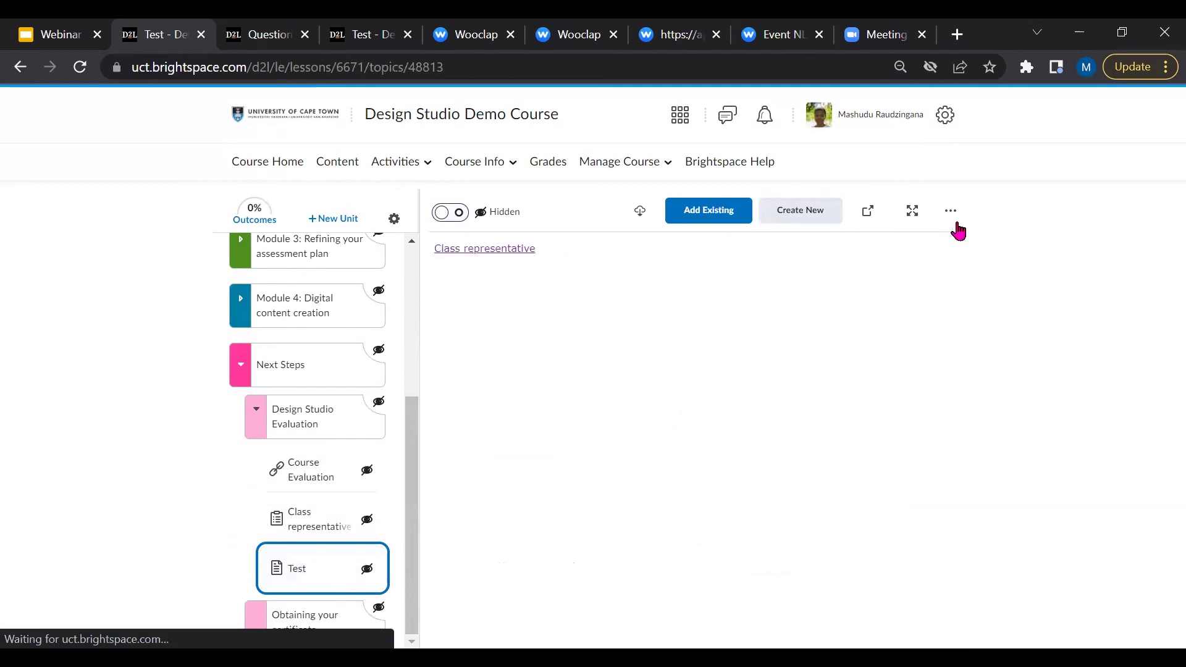
Step: Create a blank HTML page in Design Studio Evaluation and save it without a title
click(349, 218)
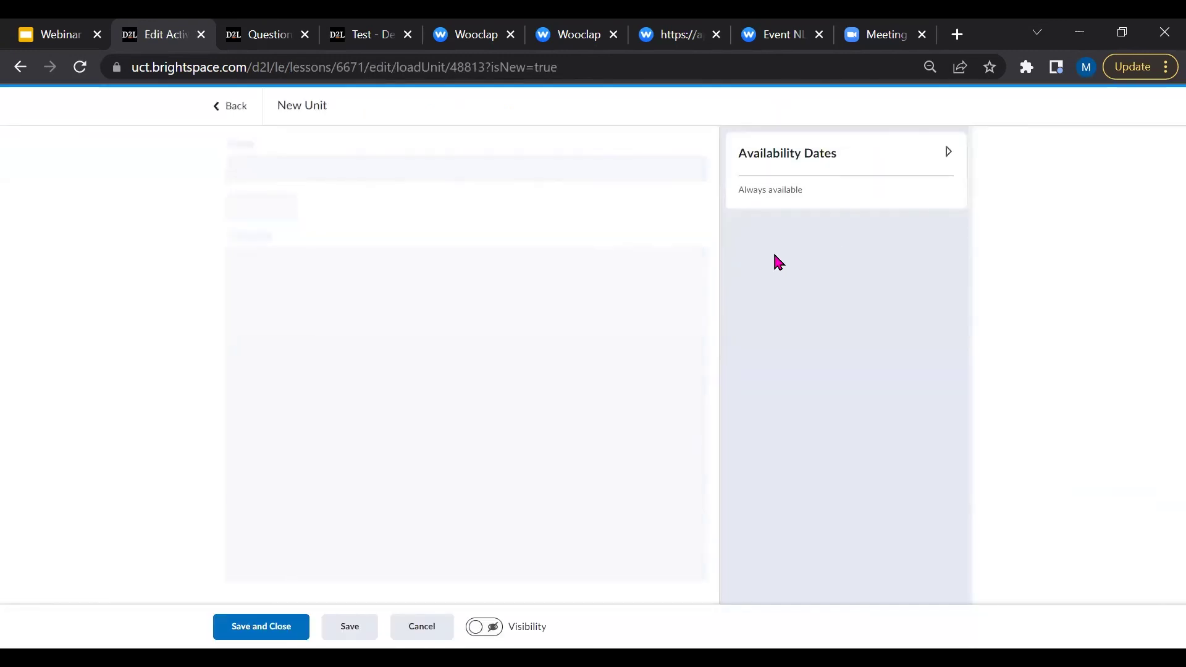
click(422, 629)
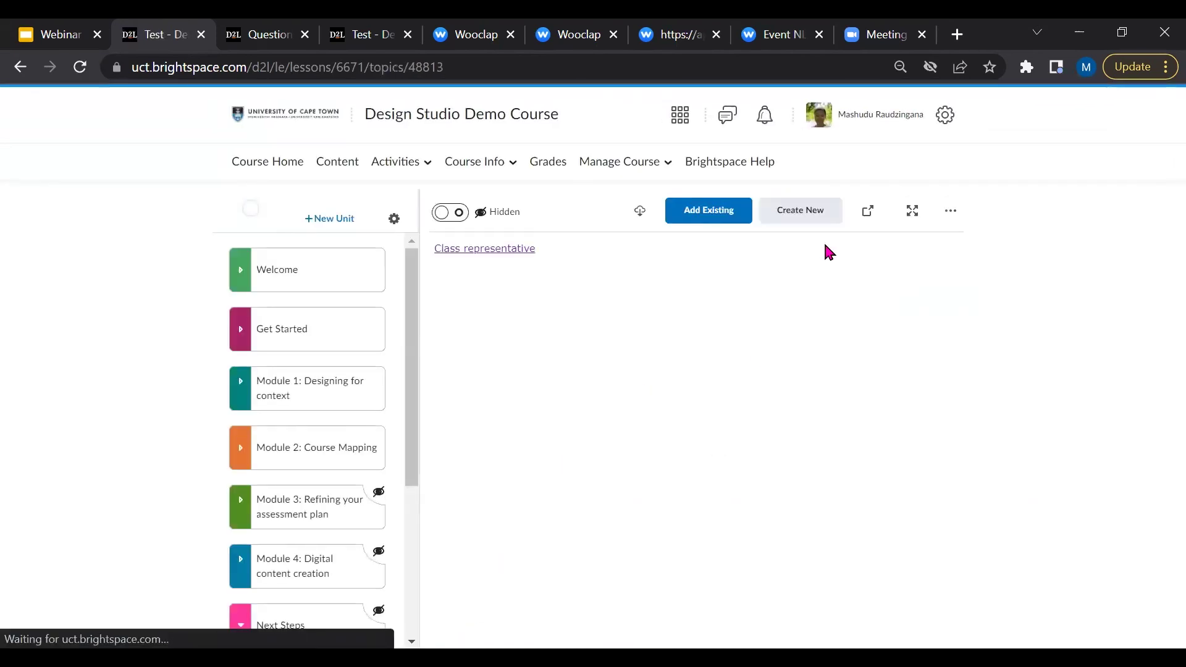
click(807, 219)
click(472, 310)
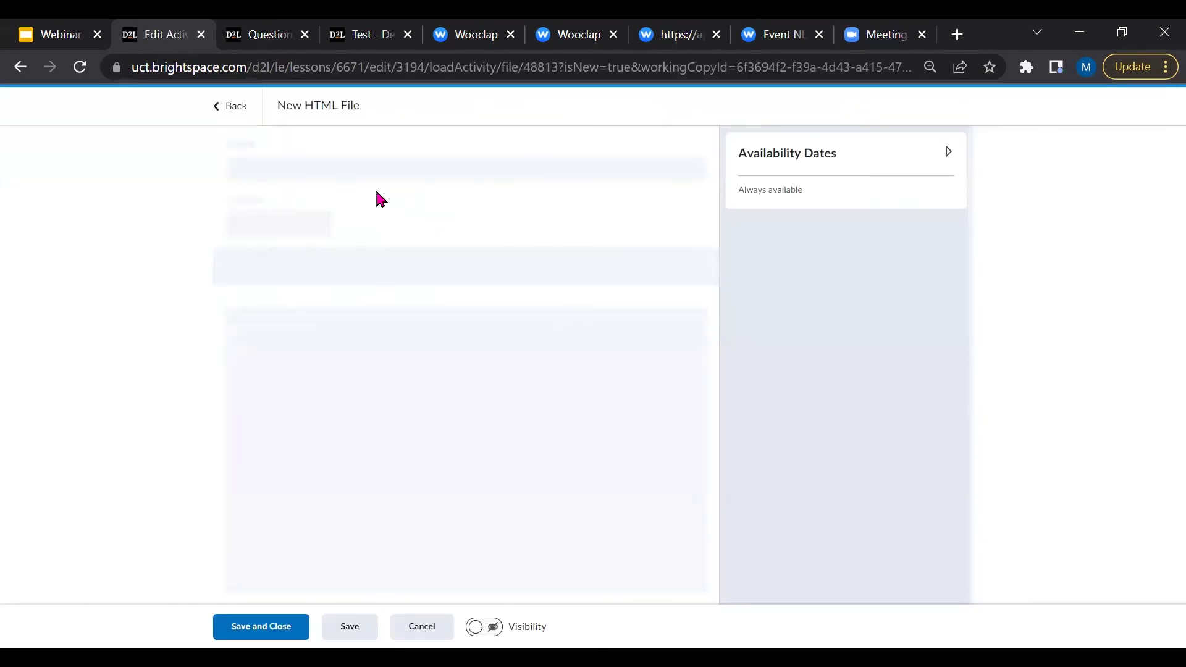
click(271, 627)
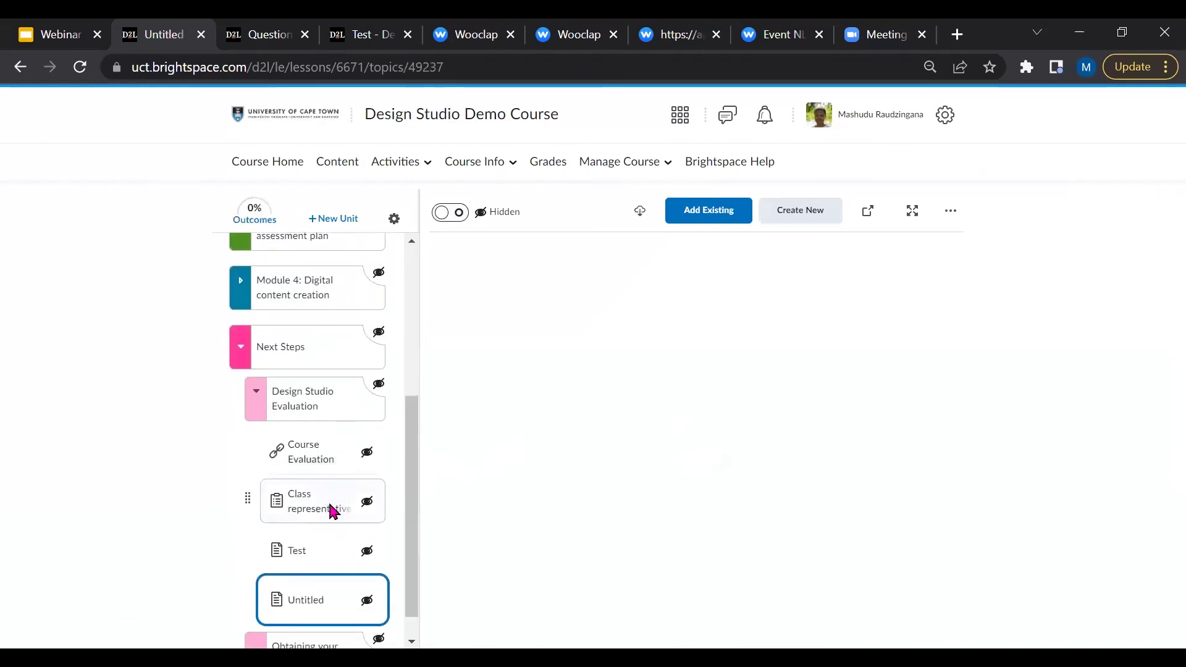
Step: Edit the Untitled page and insert a quicklink to the Test 3 survey in its content
click(958, 220)
click(881, 246)
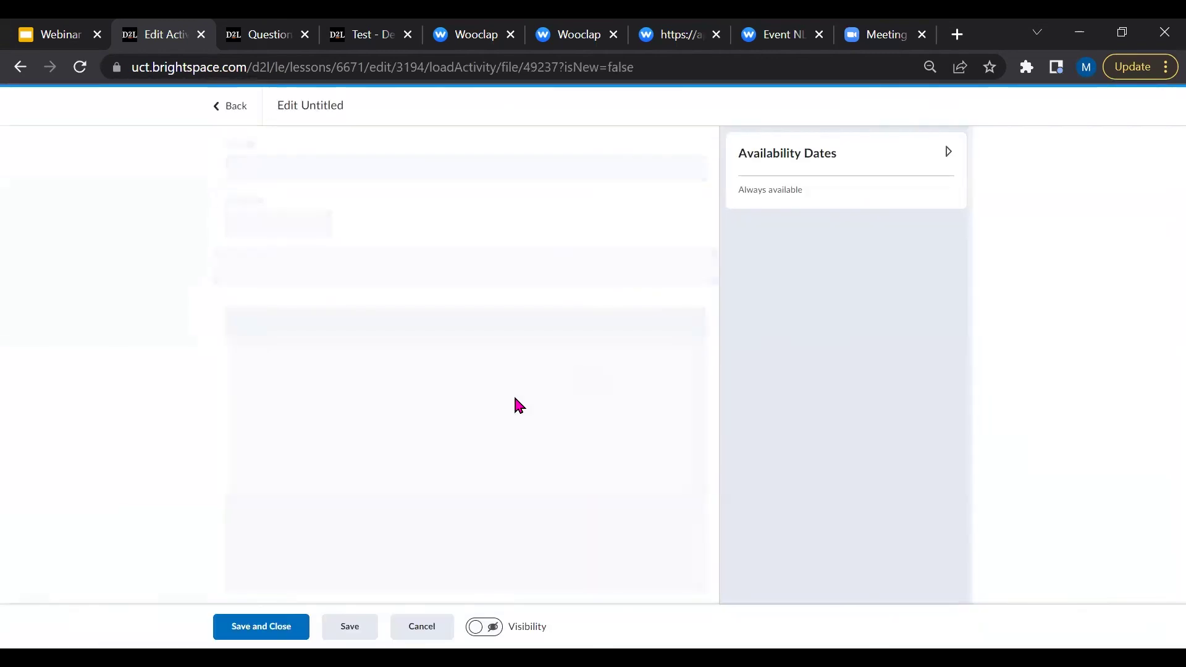
click(288, 358)
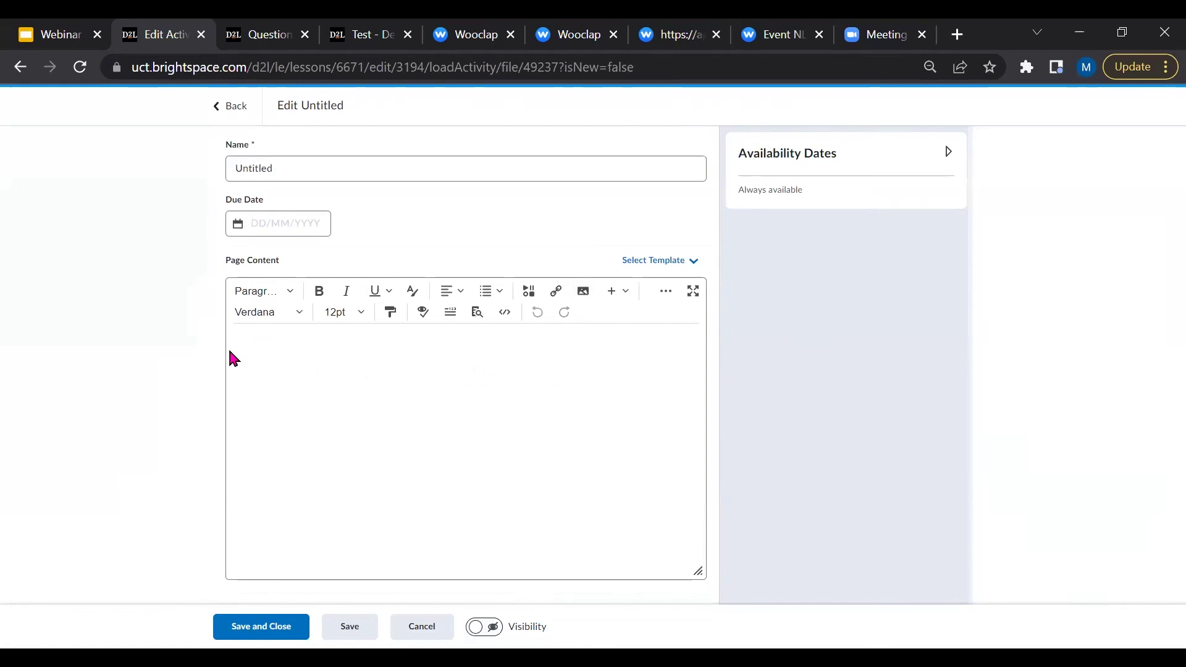
click(557, 294)
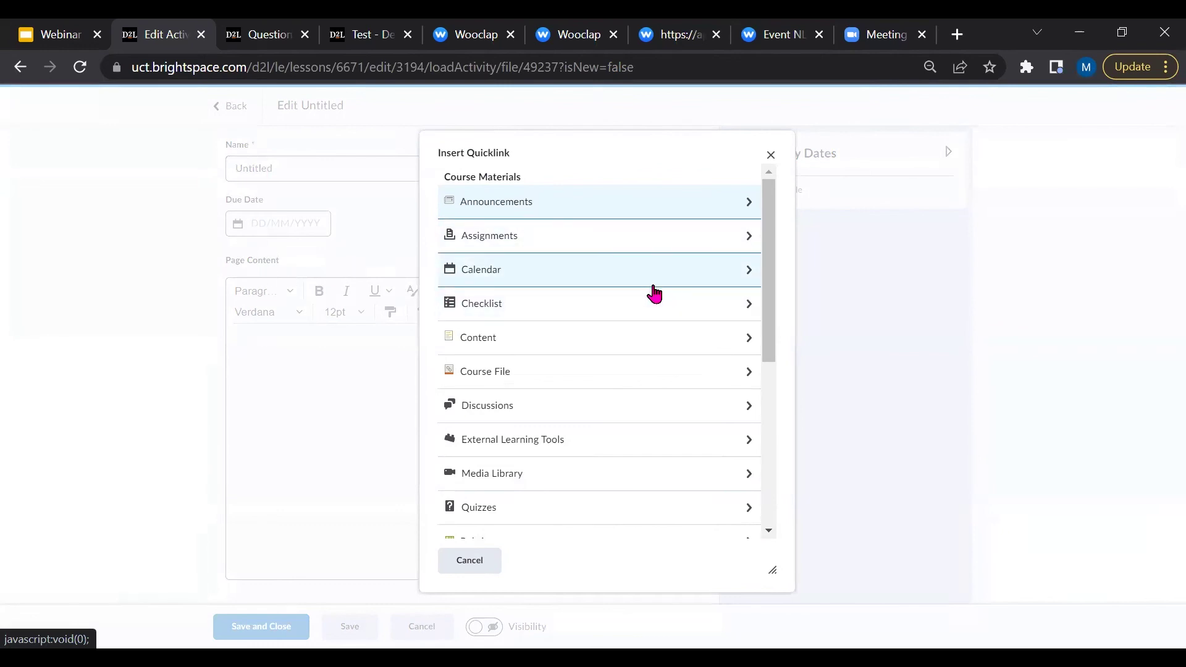
scroll(655, 295, down, 5)
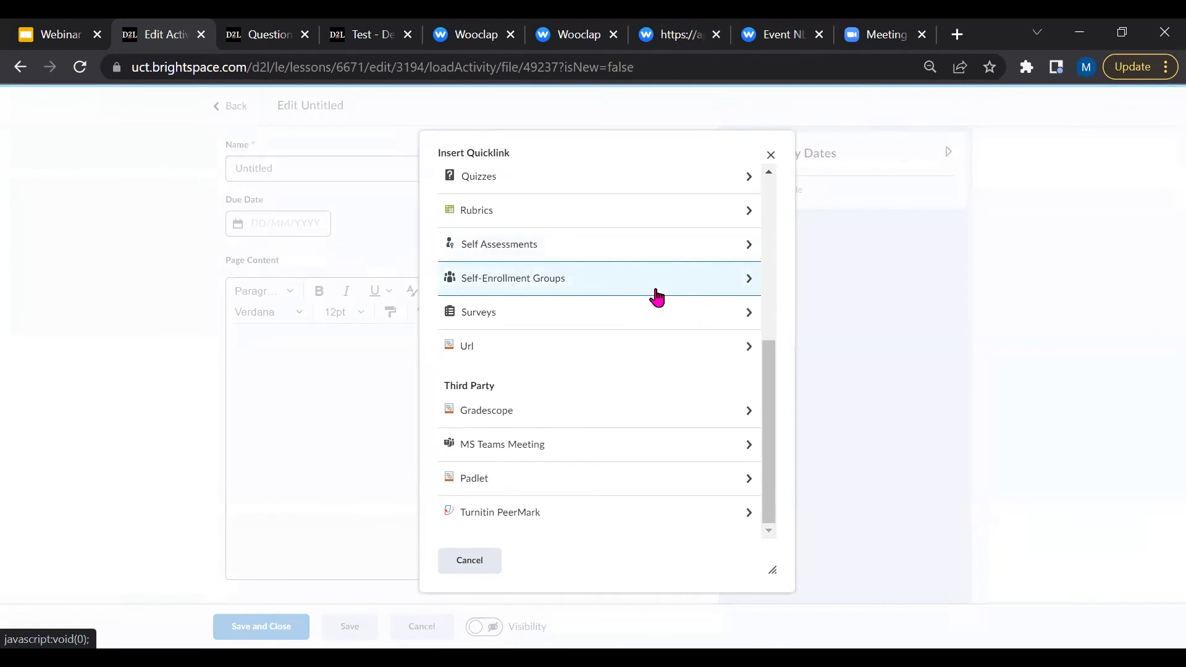
scroll(655, 296, up, 2)
scroll(656, 413, up, 4)
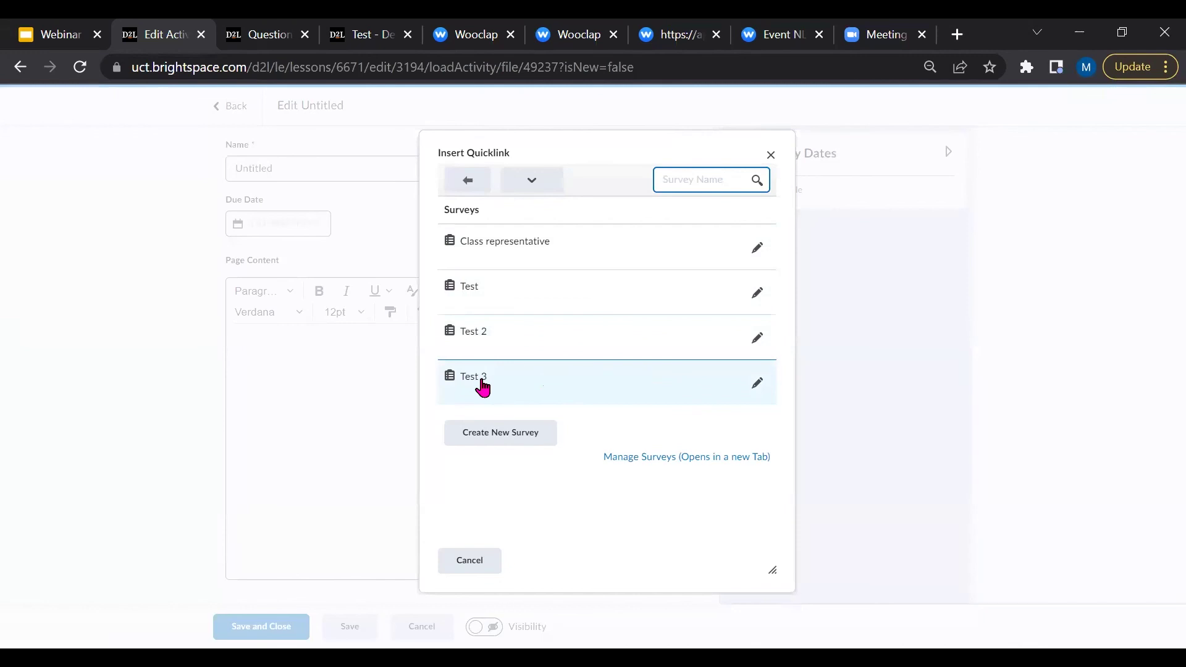
click(655, 382)
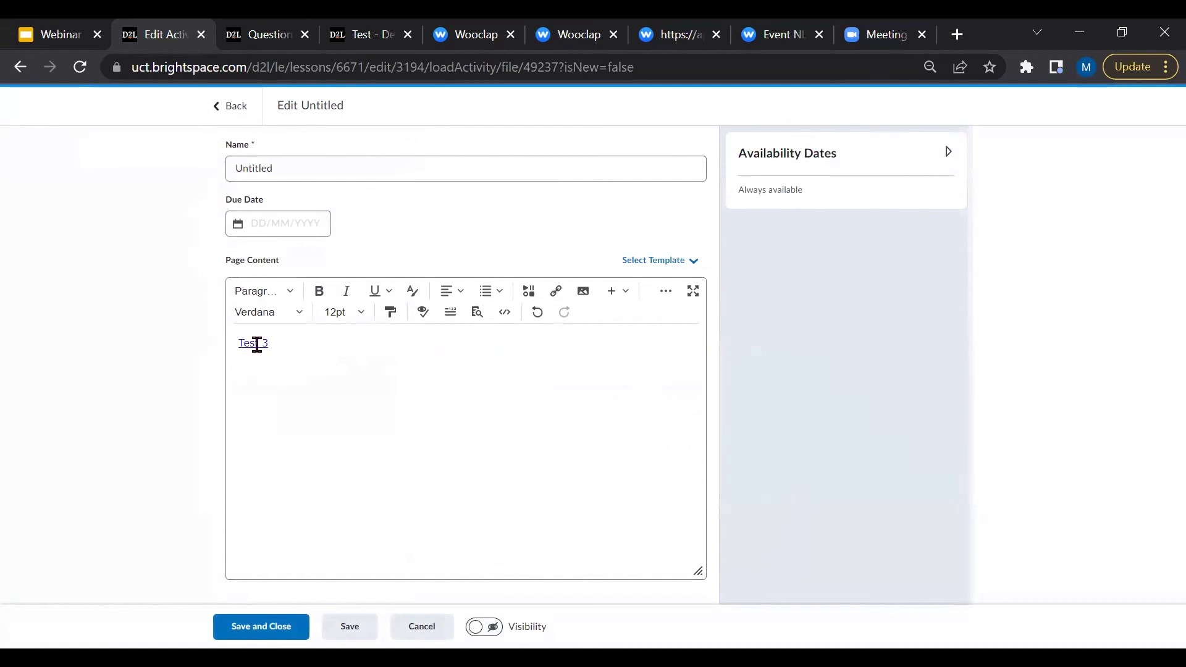
Step: Add the text "Here is the link to survey >" before the Test 3 link
drag(236, 342, 271, 343)
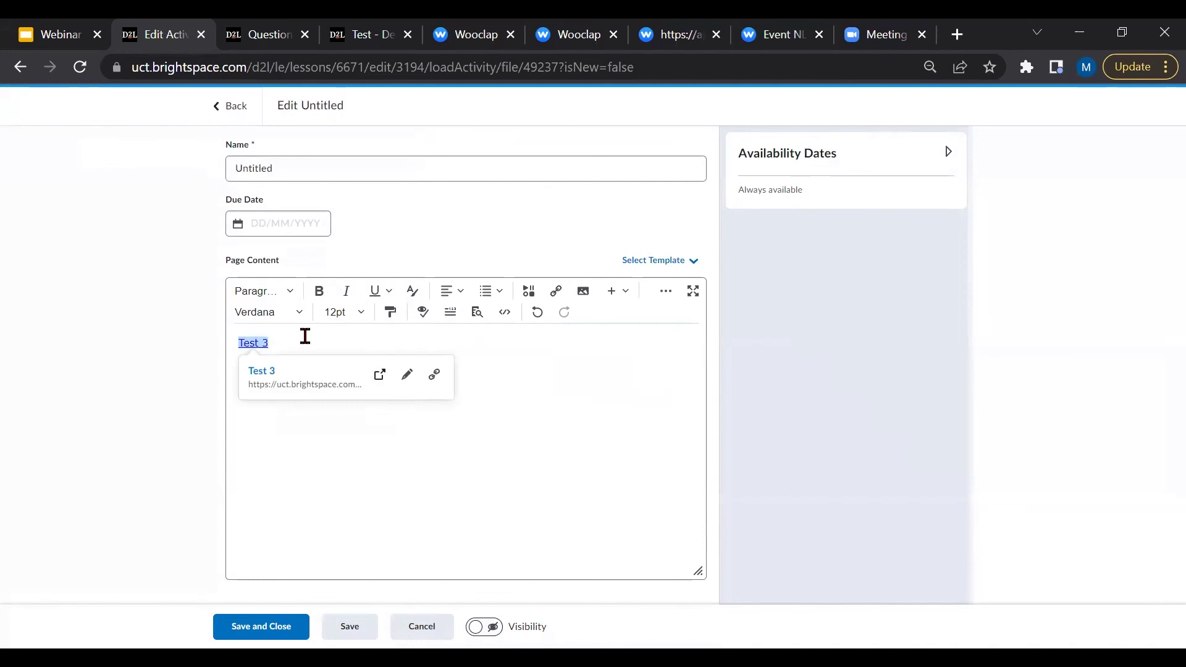
key(Left)
text(Here is)
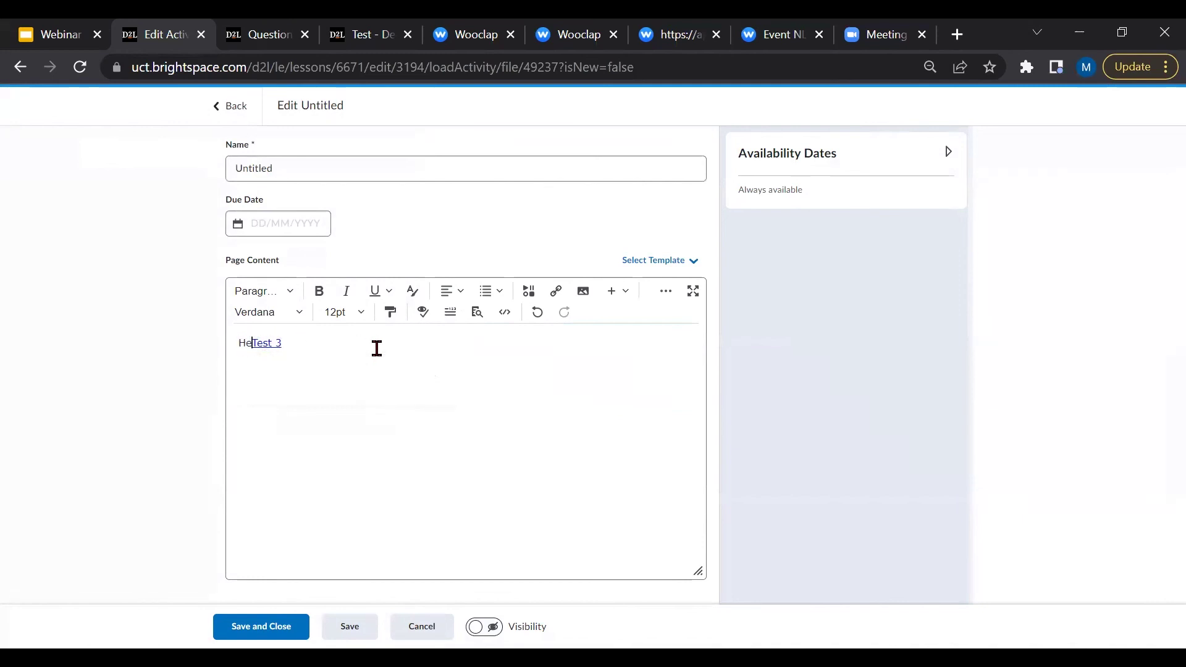
text( the link)
text( to survey )
text(->)
Step: Inspect the Test 3 quicklink's title and target options and leave them unchanged
click(510, 343)
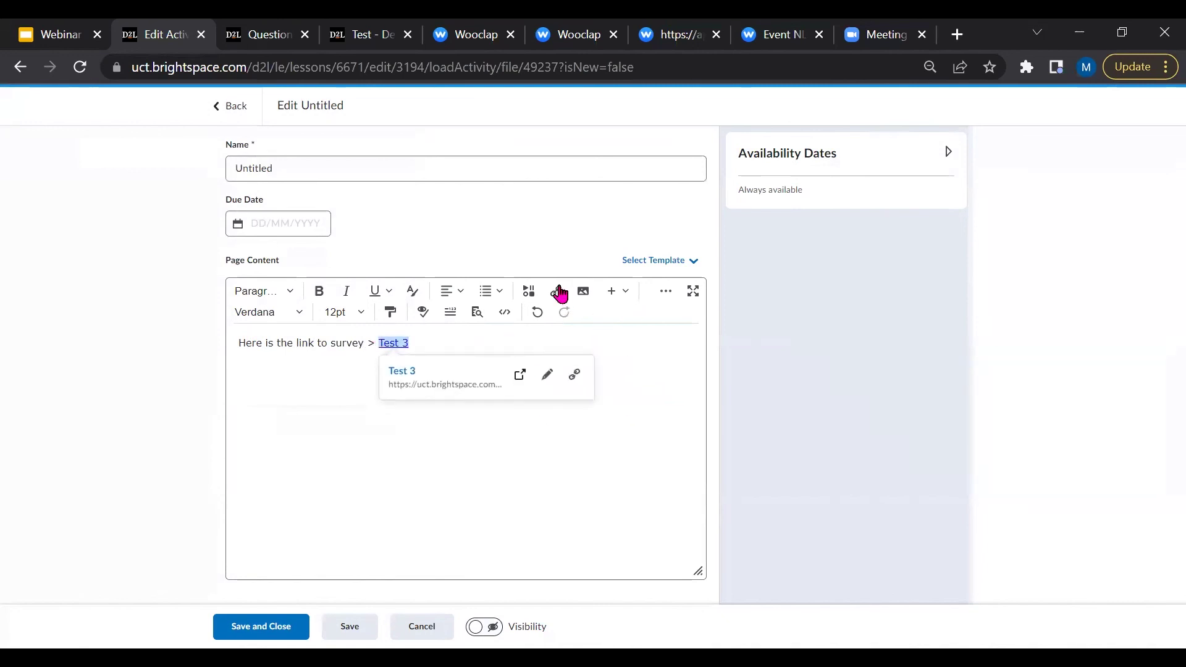
click(559, 291)
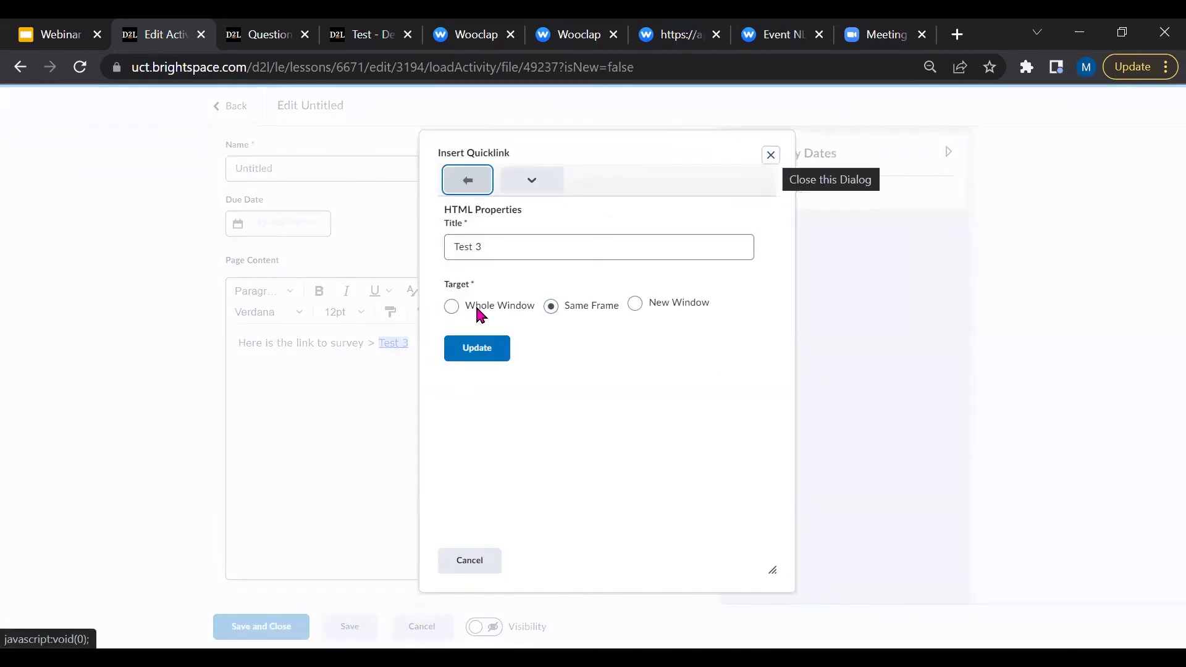
click(772, 158)
Step: Place the cursor below the link text, view the surveys available as quicklinks, and leave without inserting one
key(Down)
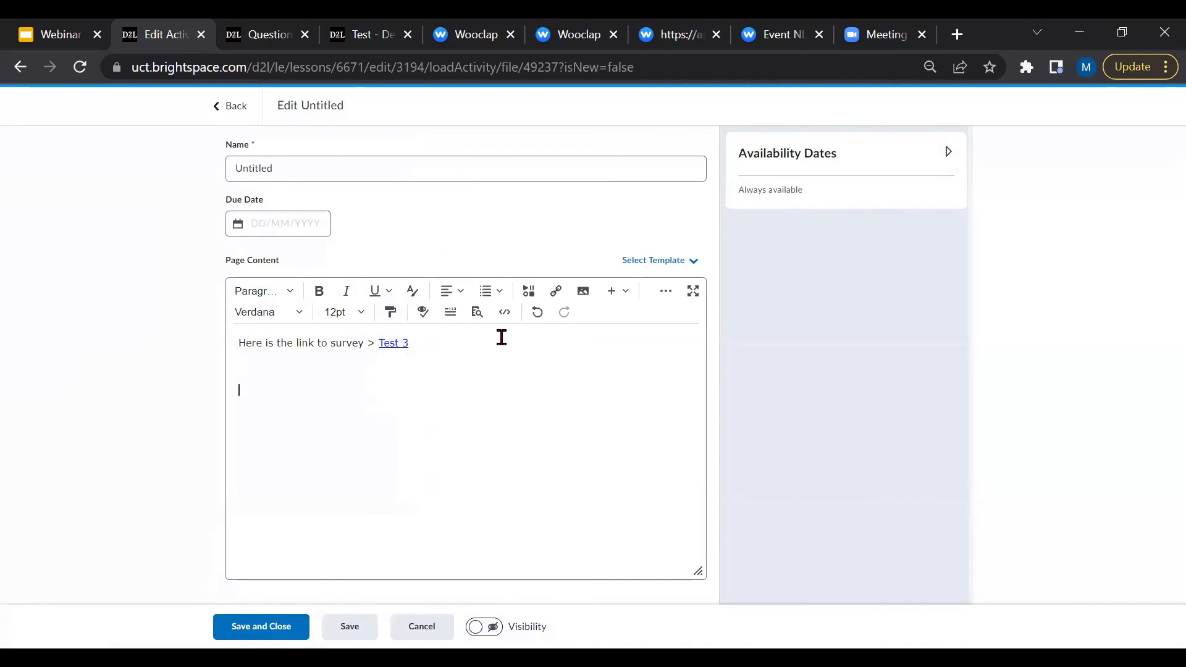
click(555, 291)
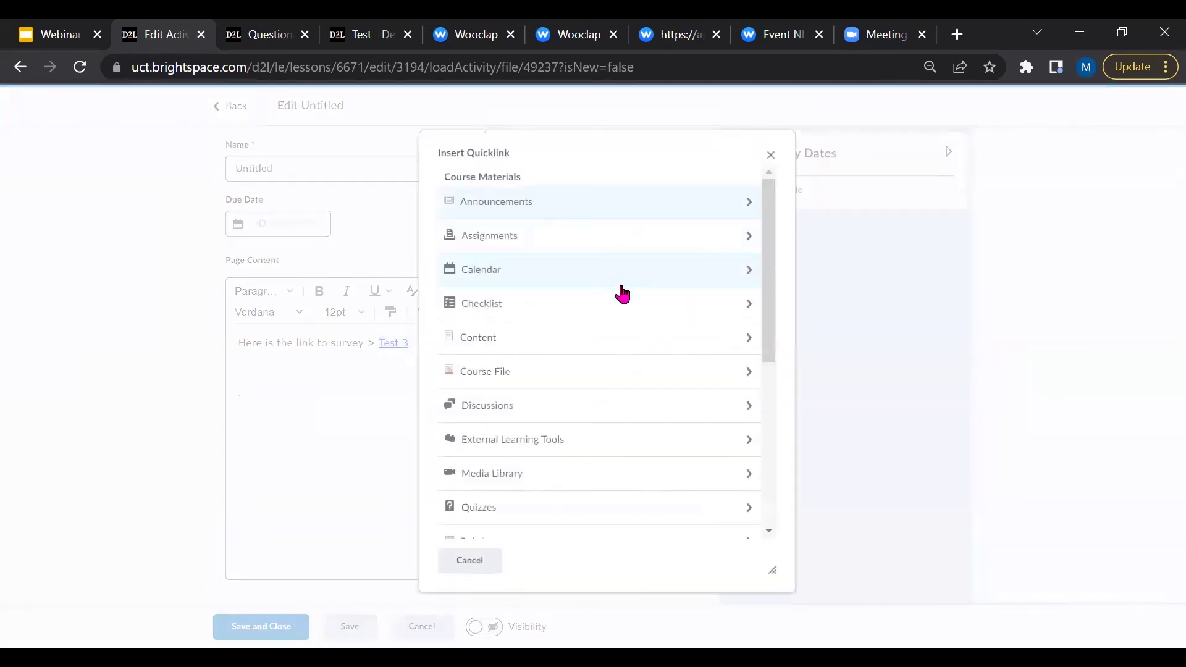
scroll(577, 391, down, 2)
scroll(588, 397, down, 2)
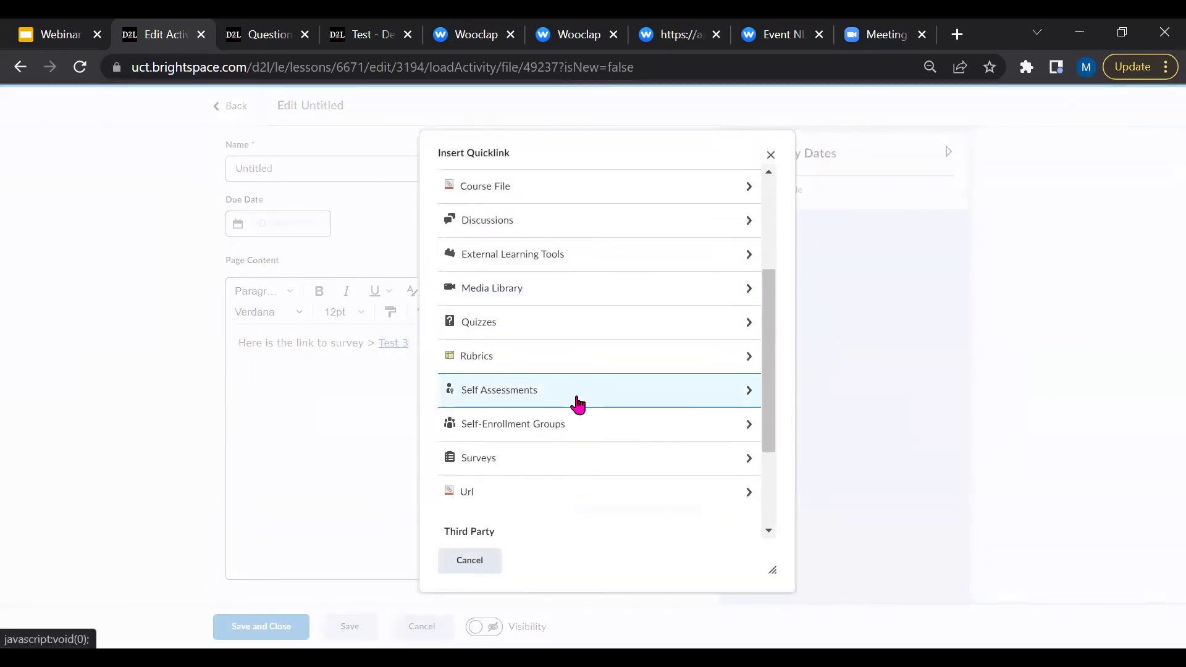
click(527, 460)
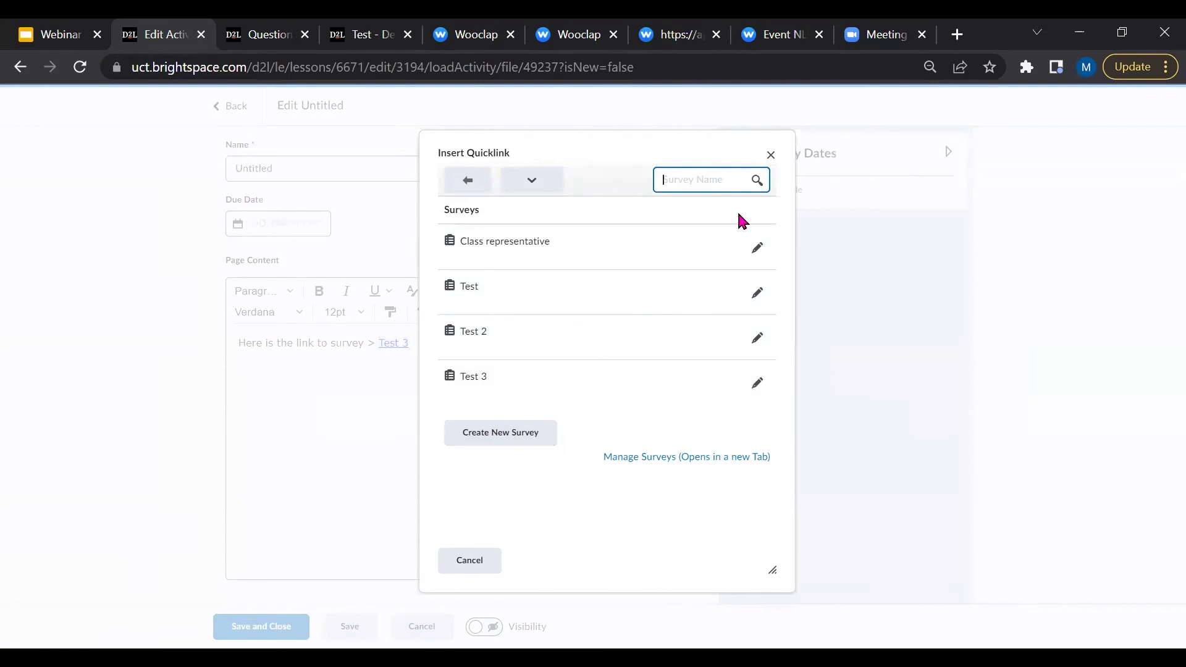
click(770, 154)
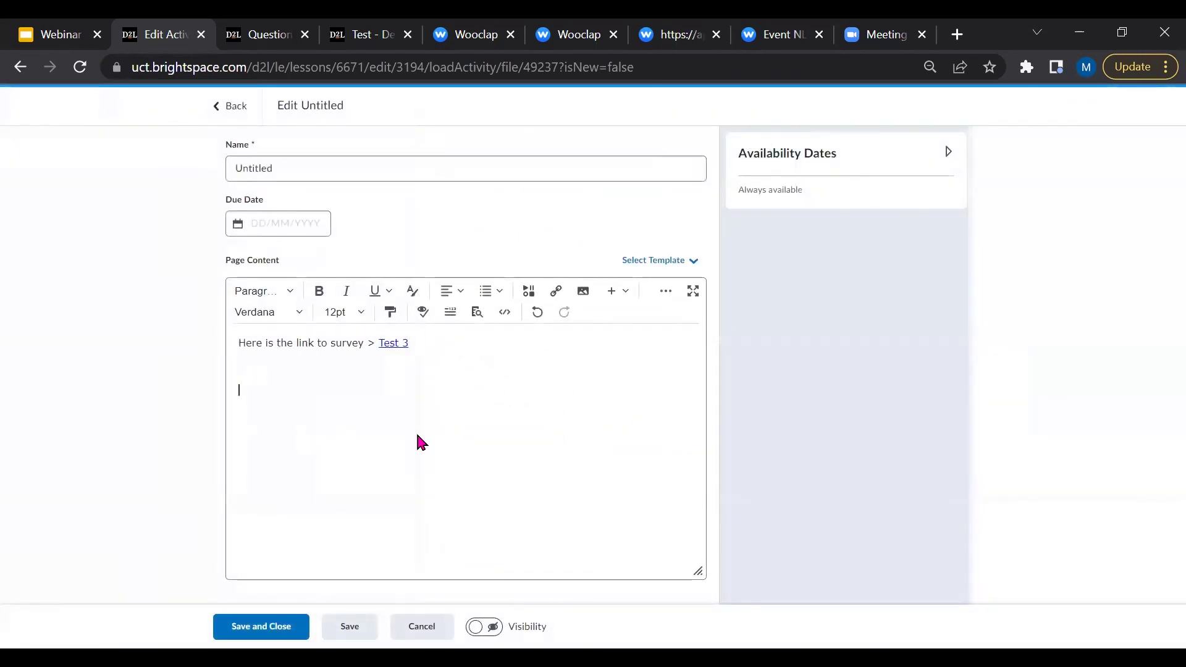
Step: Leave the Untitled page editor, discard the unsaved page edits, and return to the course content
key(Return)
key(Return)
click(434, 634)
click(506, 248)
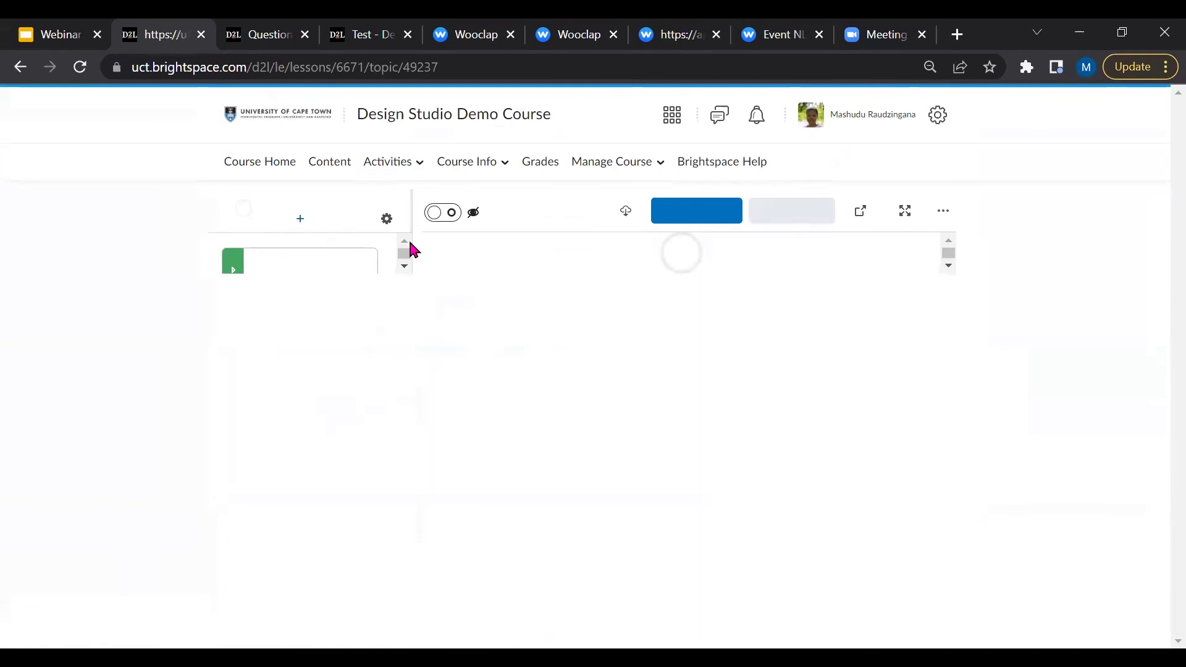
scroll(339, 360, down, 5)
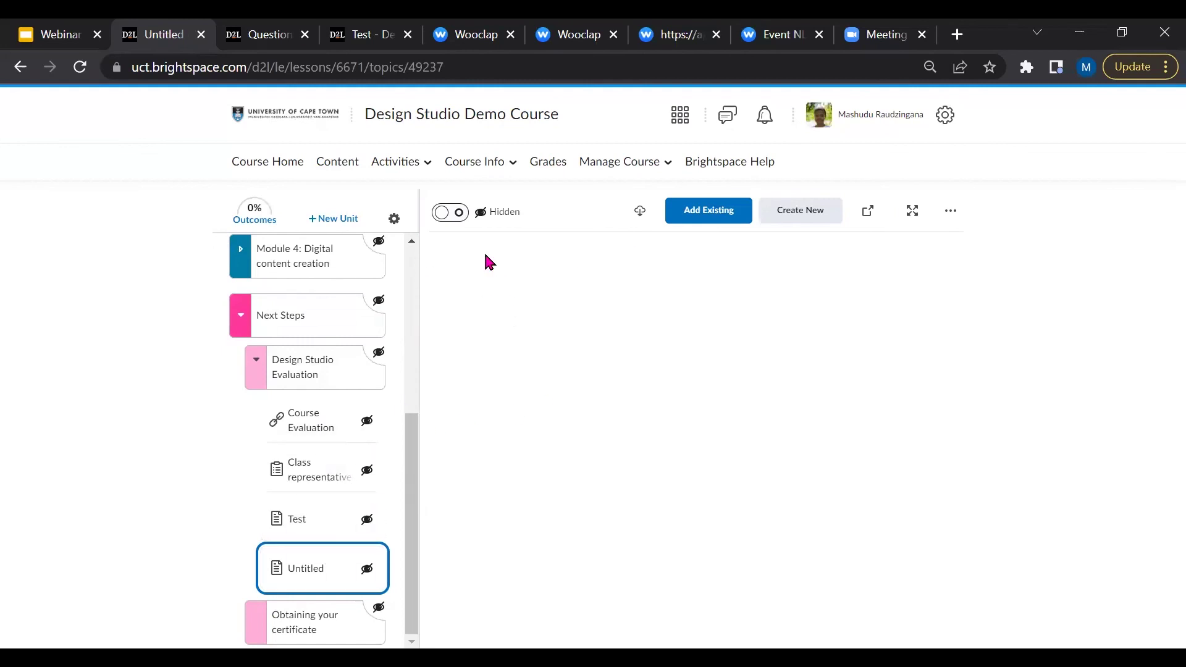
Step: View the survey creation form for the Design Studio Evaluation unit, leave without creating one, and open the Class representative survey topic
click(806, 214)
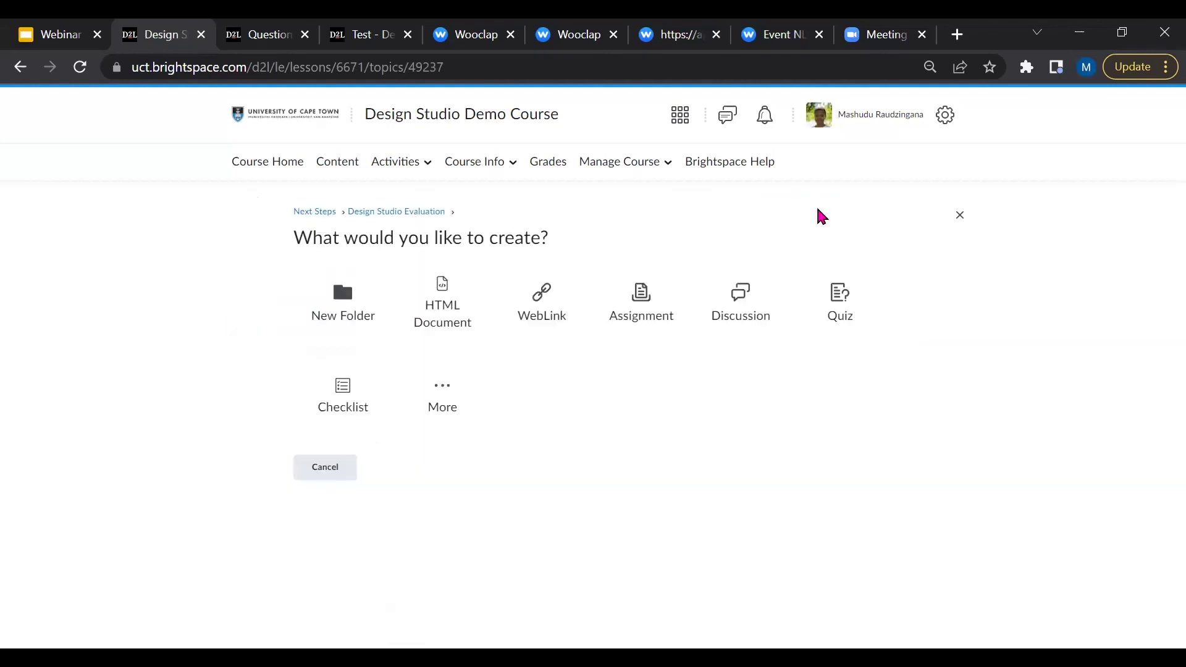
click(443, 397)
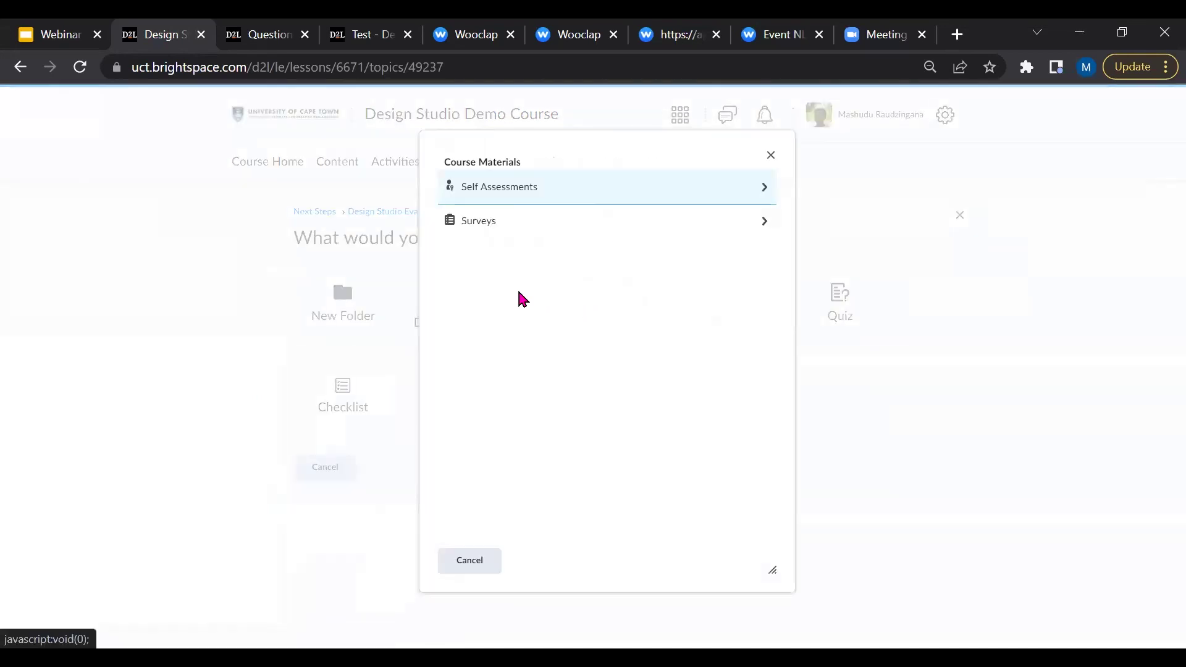
click(639, 226)
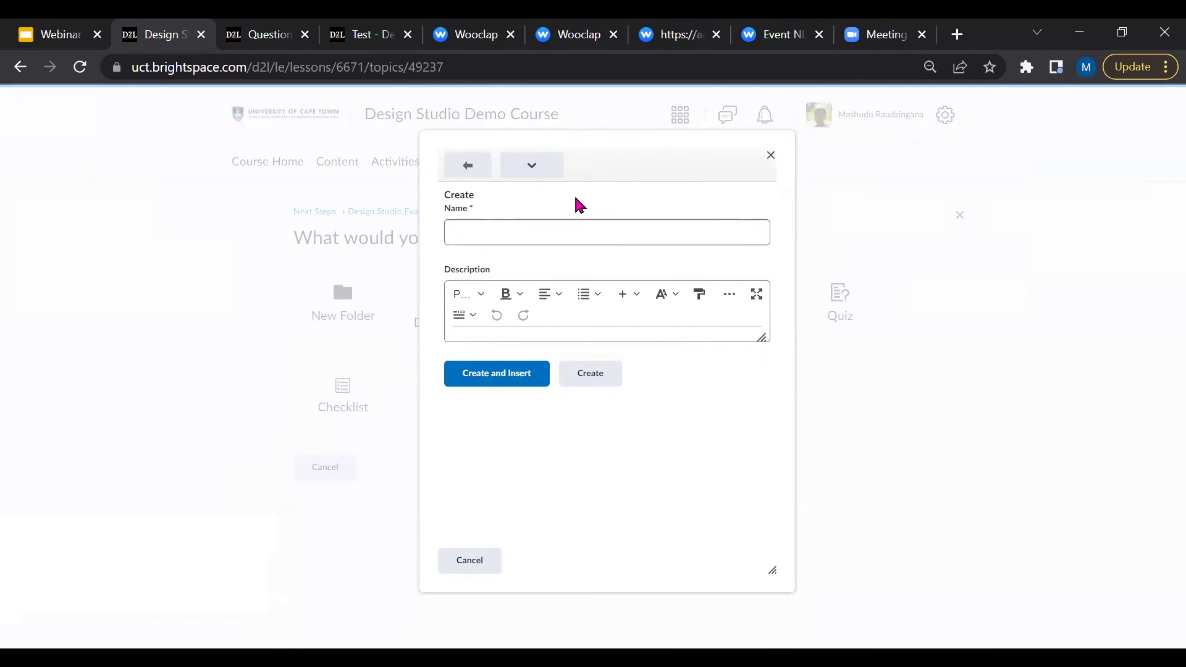
click(541, 171)
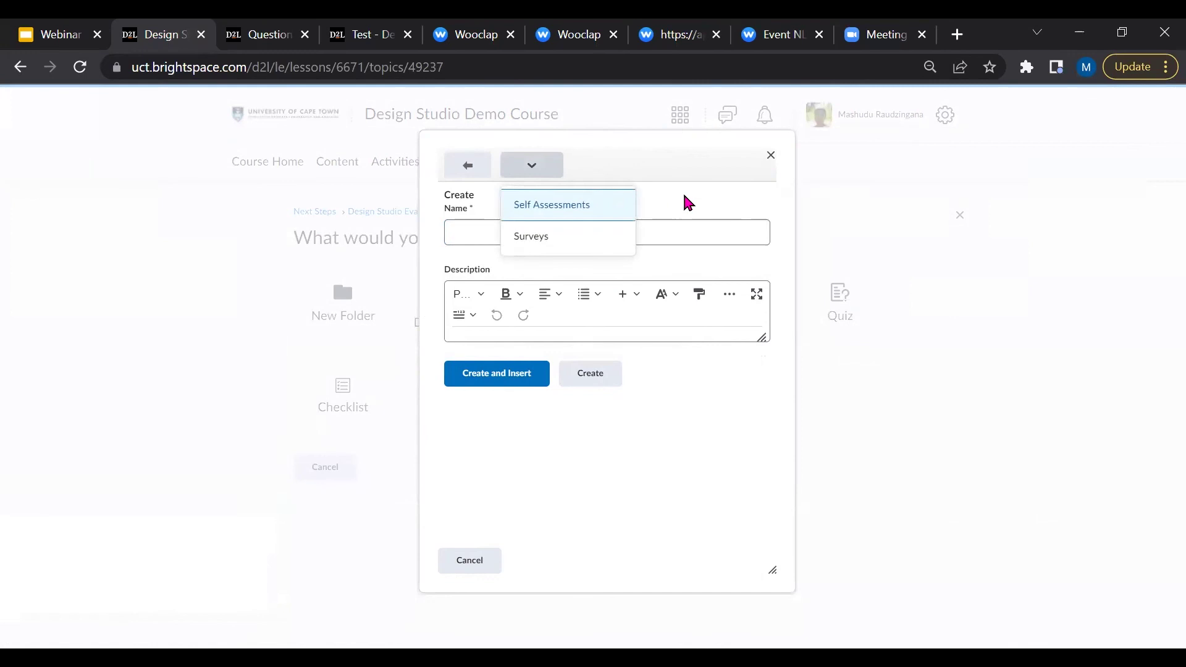
click(578, 246)
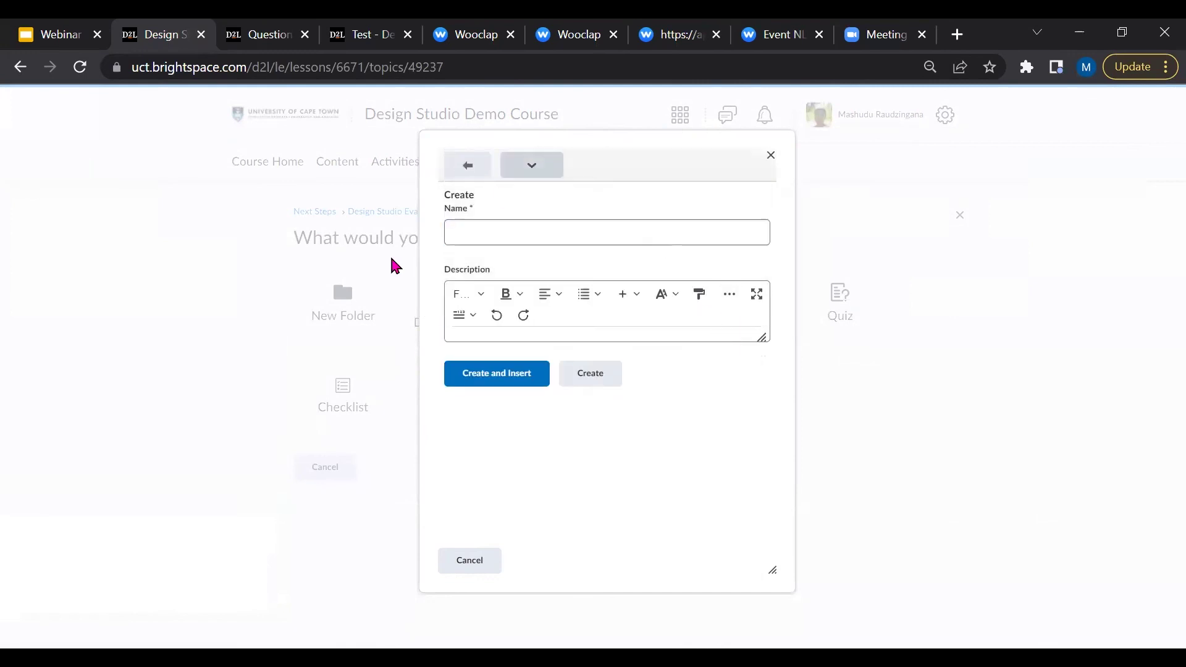
click(769, 158)
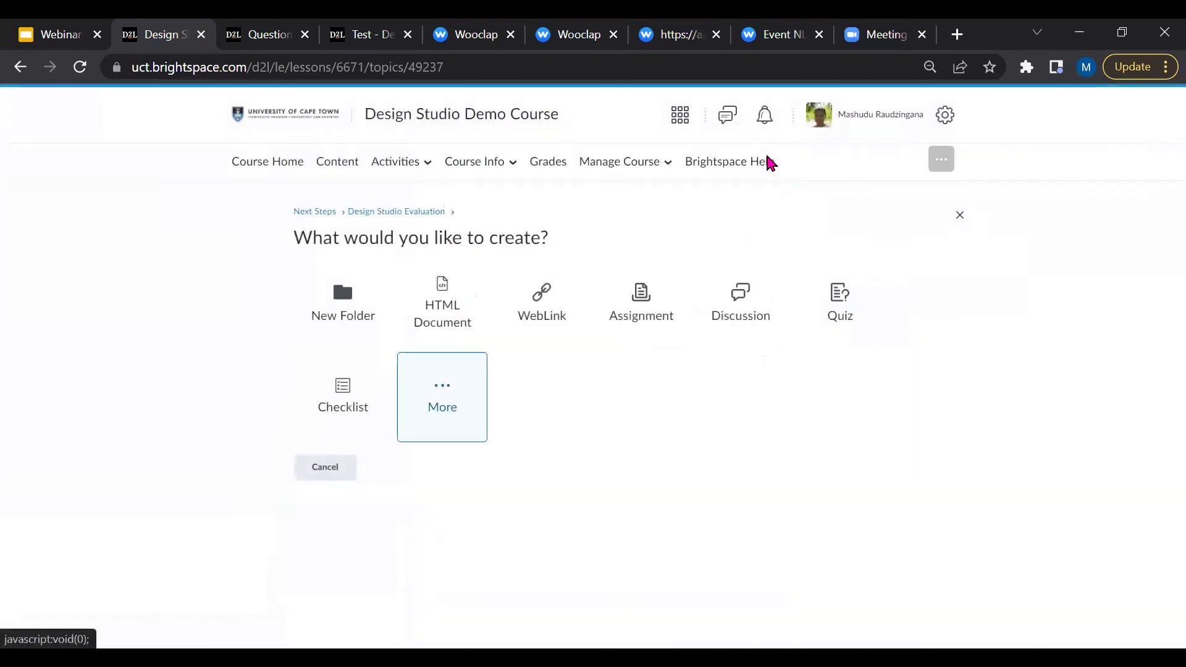
click(325, 467)
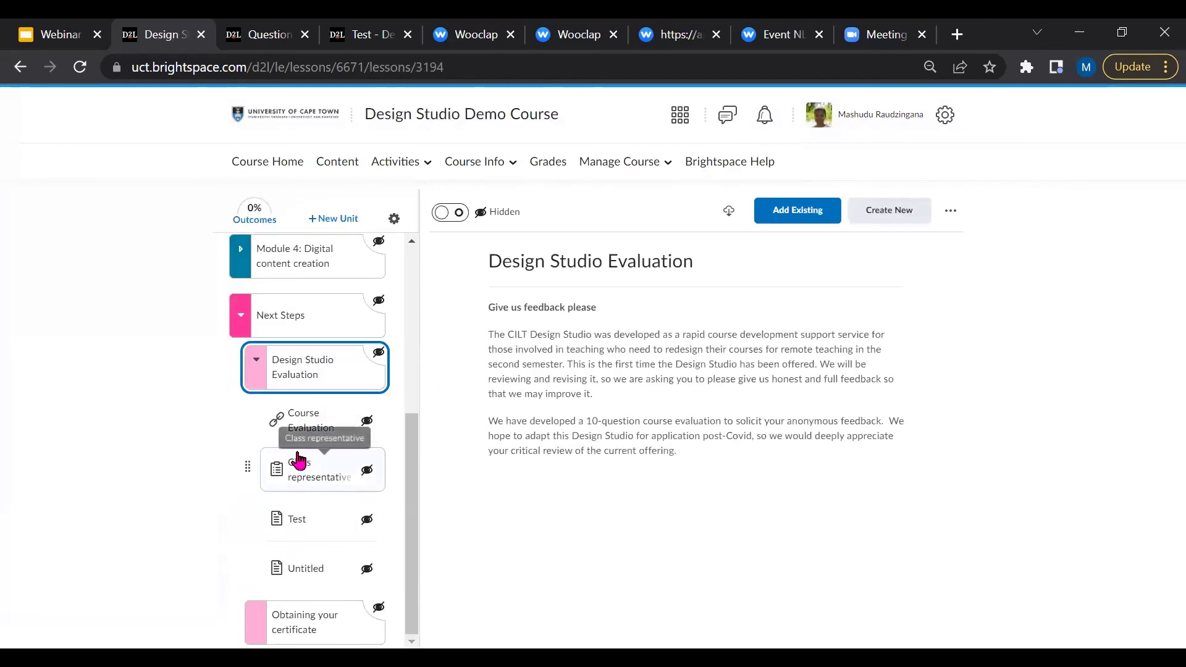
click(309, 471)
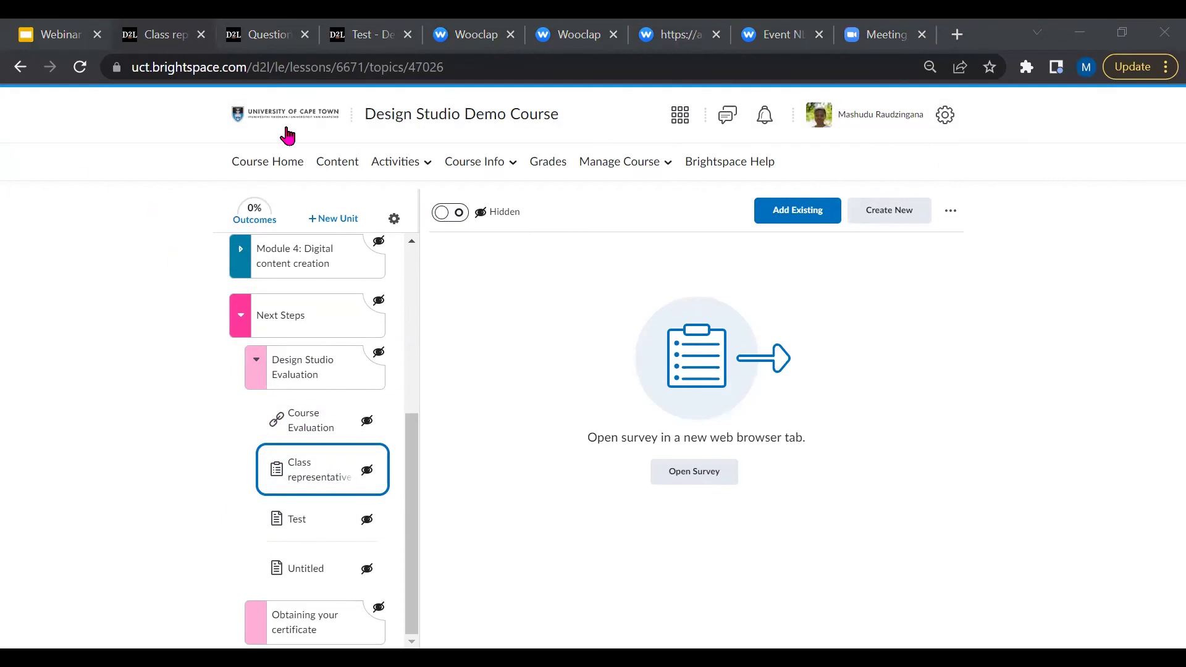
Step: Switch to the Wooclap event and look through the question types available for it
click(478, 44)
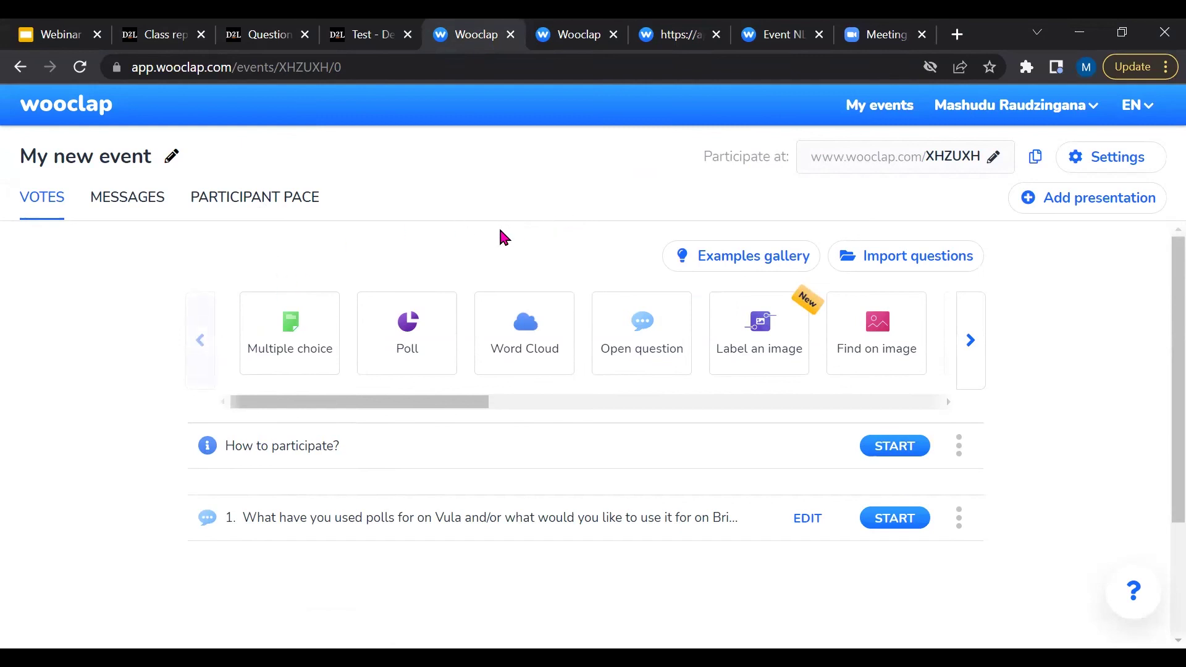
click(971, 341)
click(971, 341)
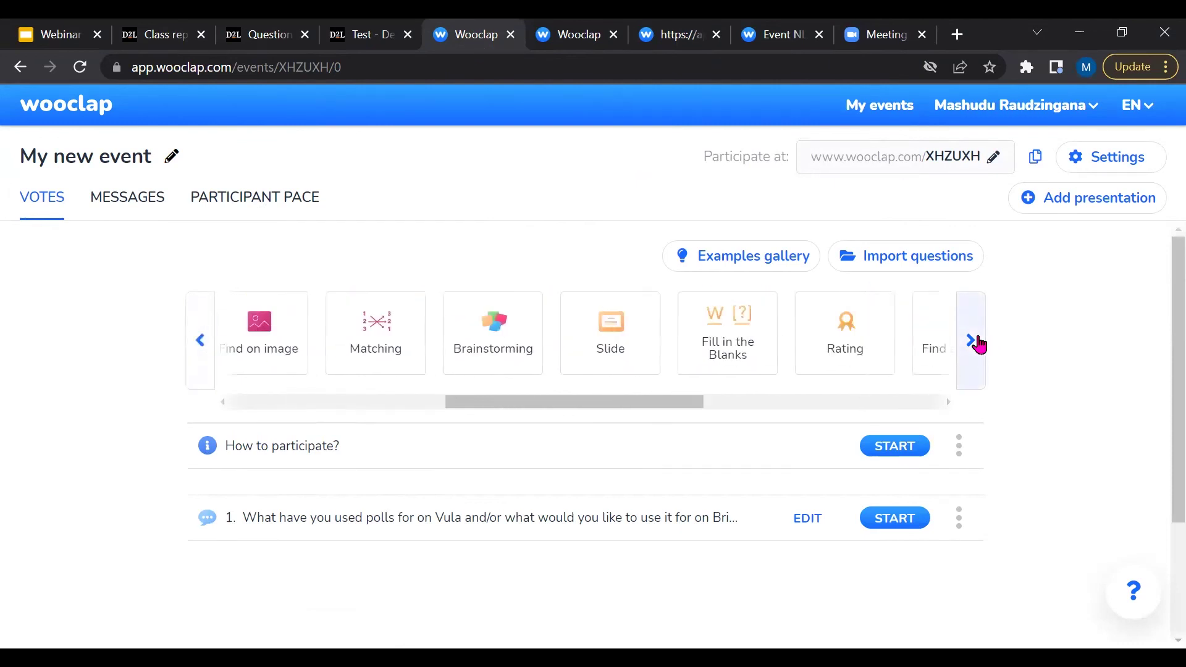
drag(801, 403, 331, 402)
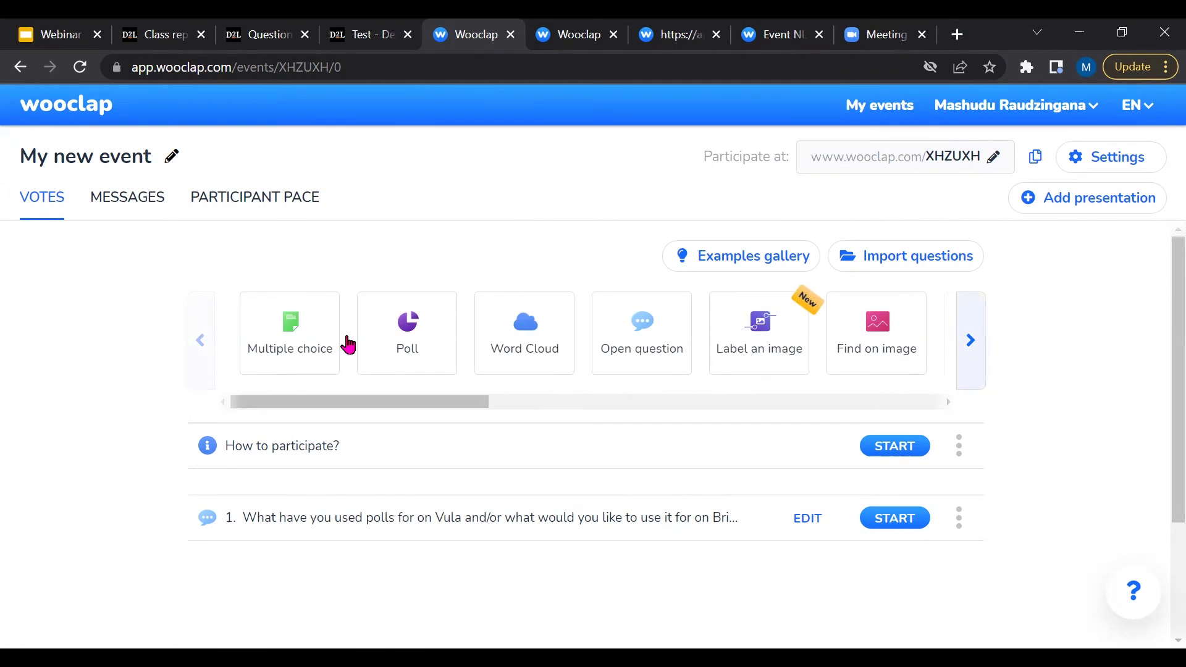
click(972, 341)
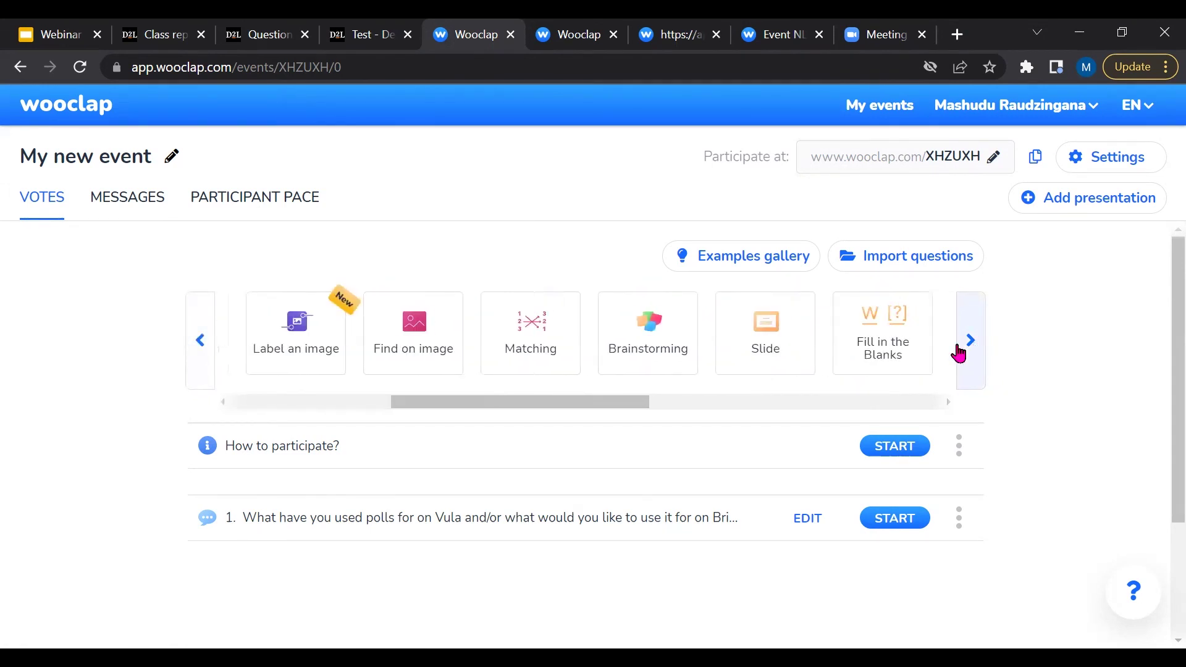
drag(595, 406, 369, 405)
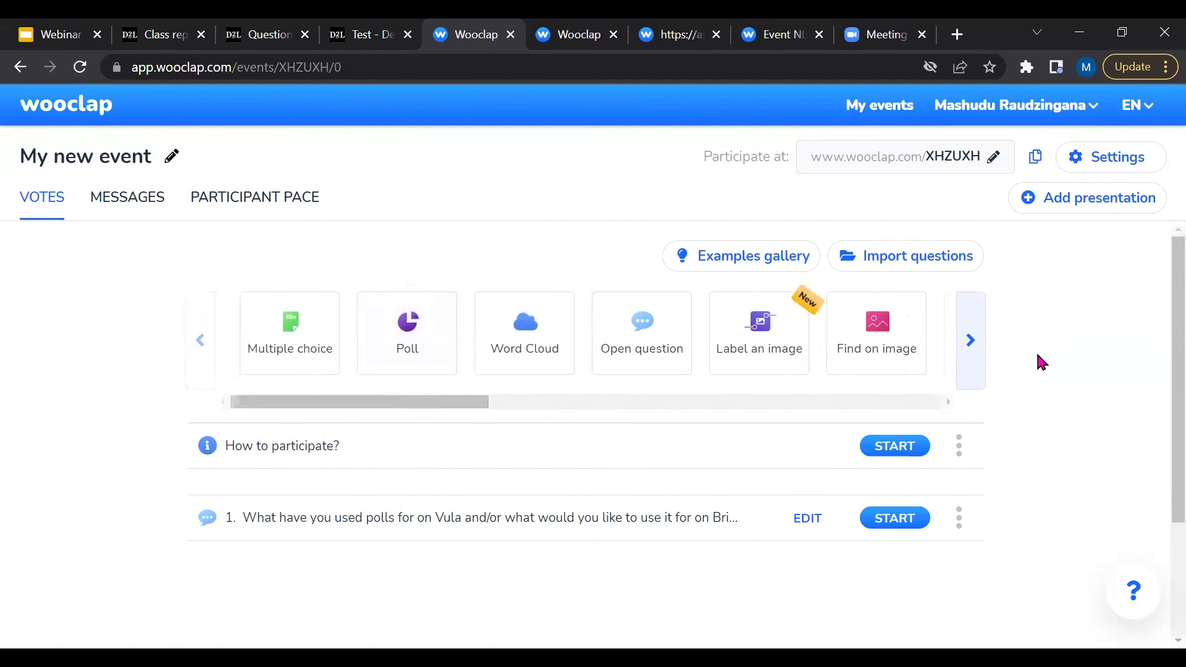
mouse_move(410, 328)
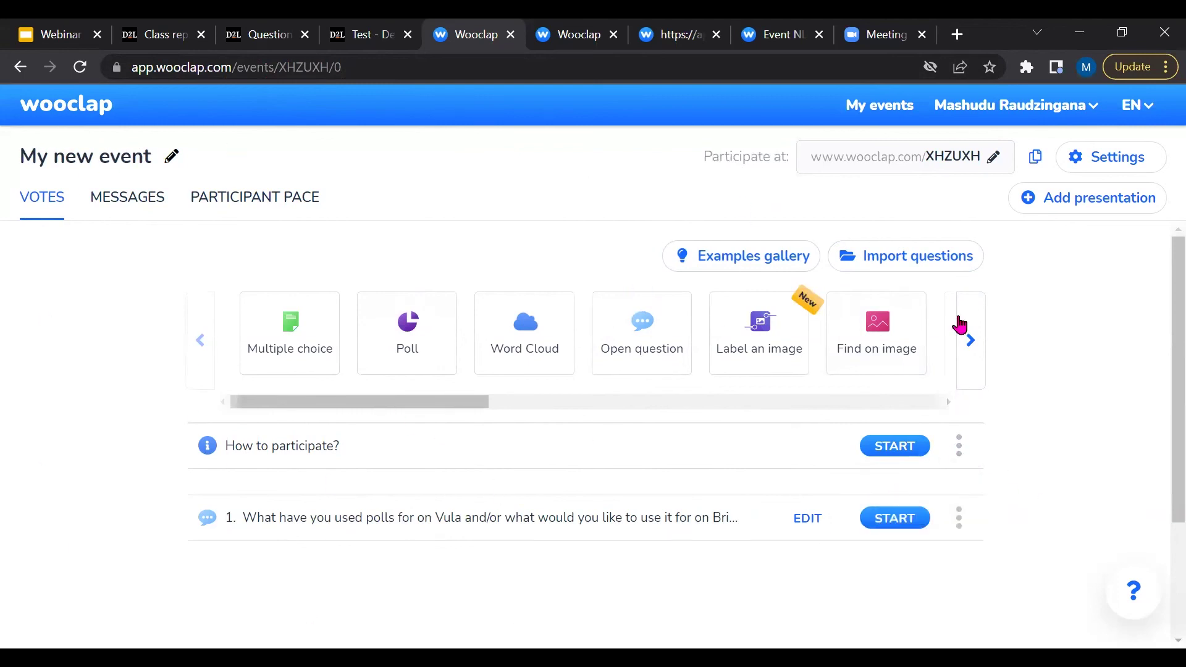
Step: Copy the direct link of the "How to participate?" item and switch back to the Test page in Brightspace
click(959, 449)
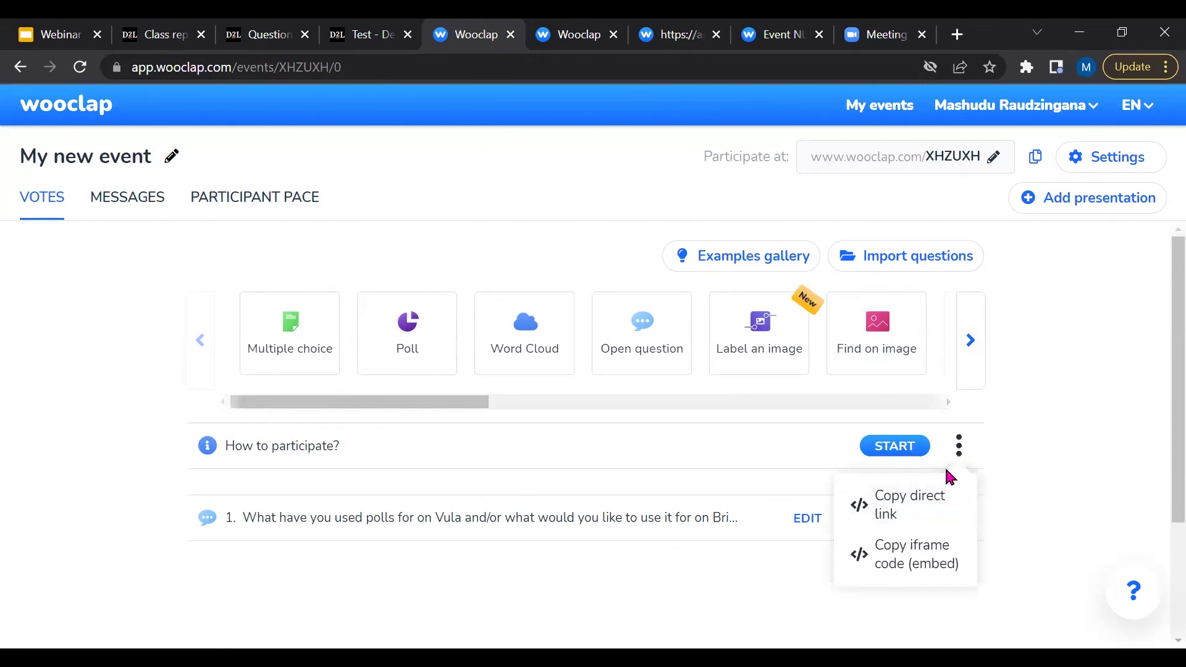
click(924, 507)
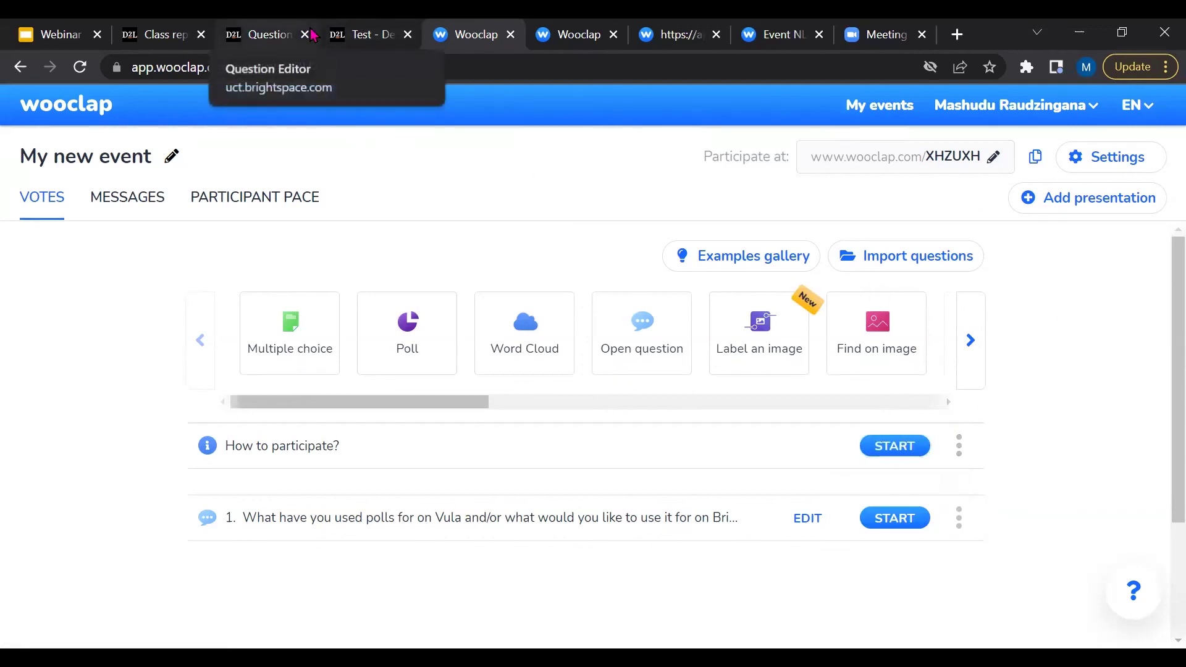
key(ctrl+shift+Tab)
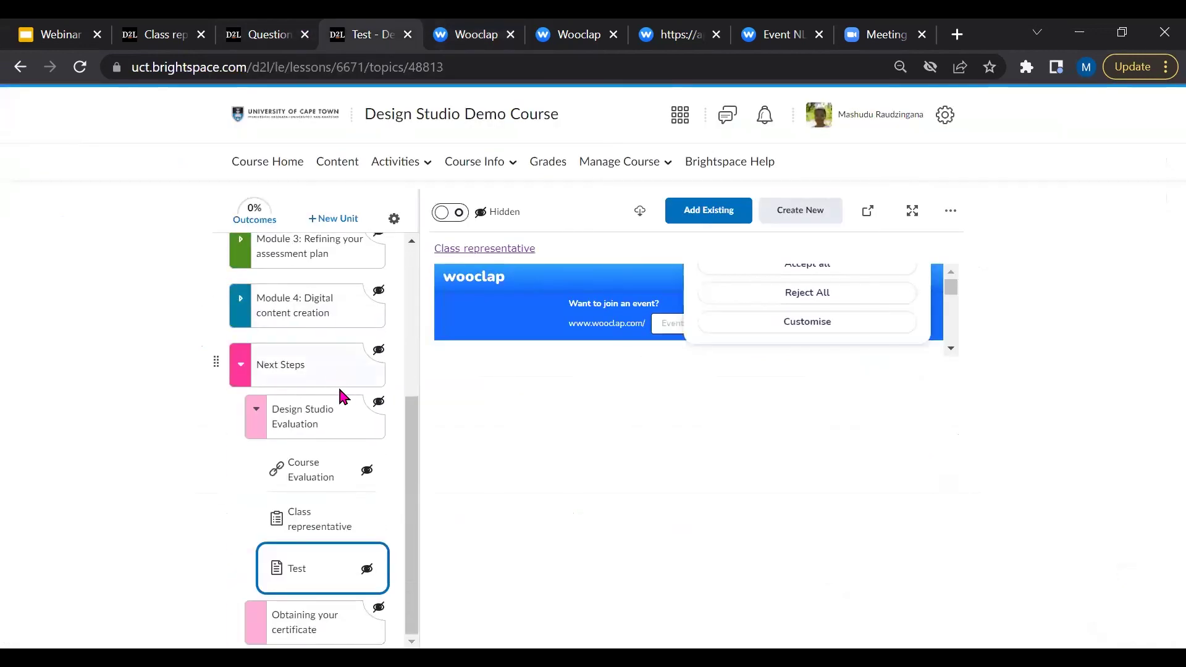
Step: Create a new web link in the Design Studio Evaluation unit and name it "Wooclap Survey"
click(813, 214)
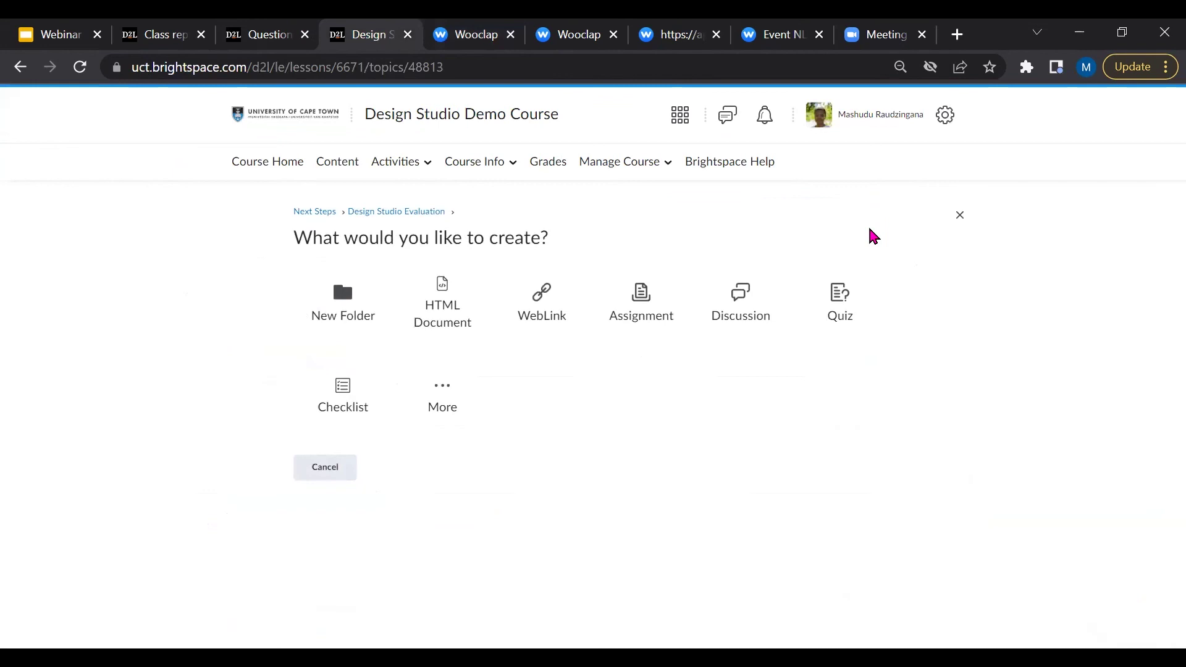
click(543, 304)
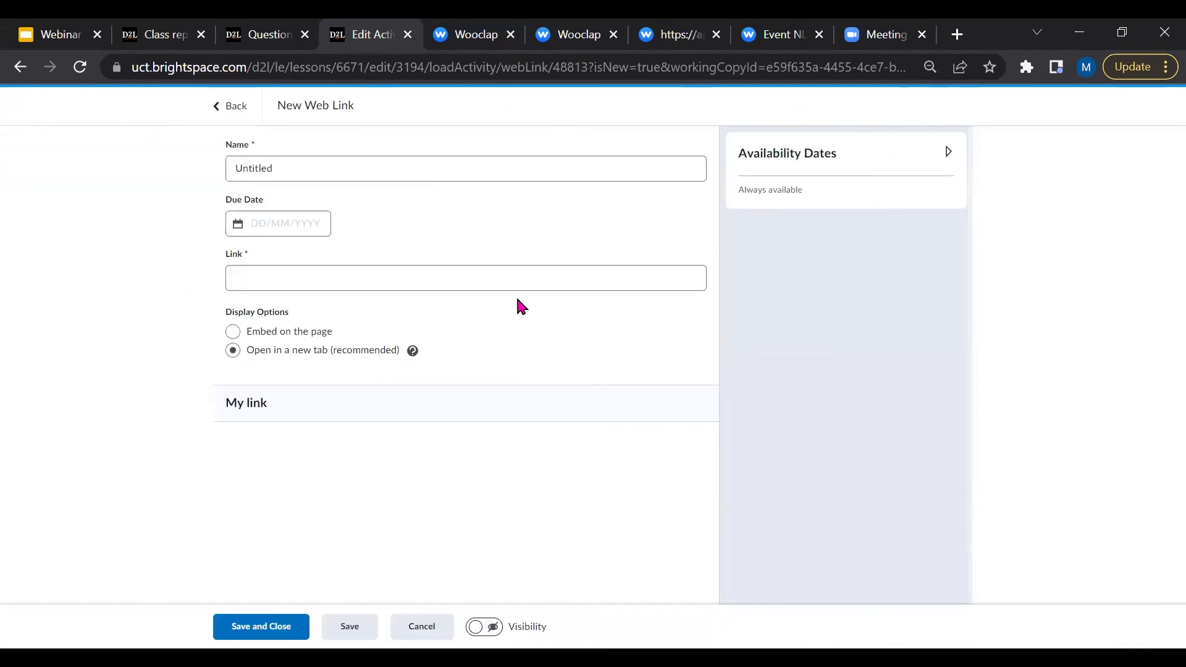
click(224, 171)
key(ctrl+a)
key(BackSpace)
text(W)
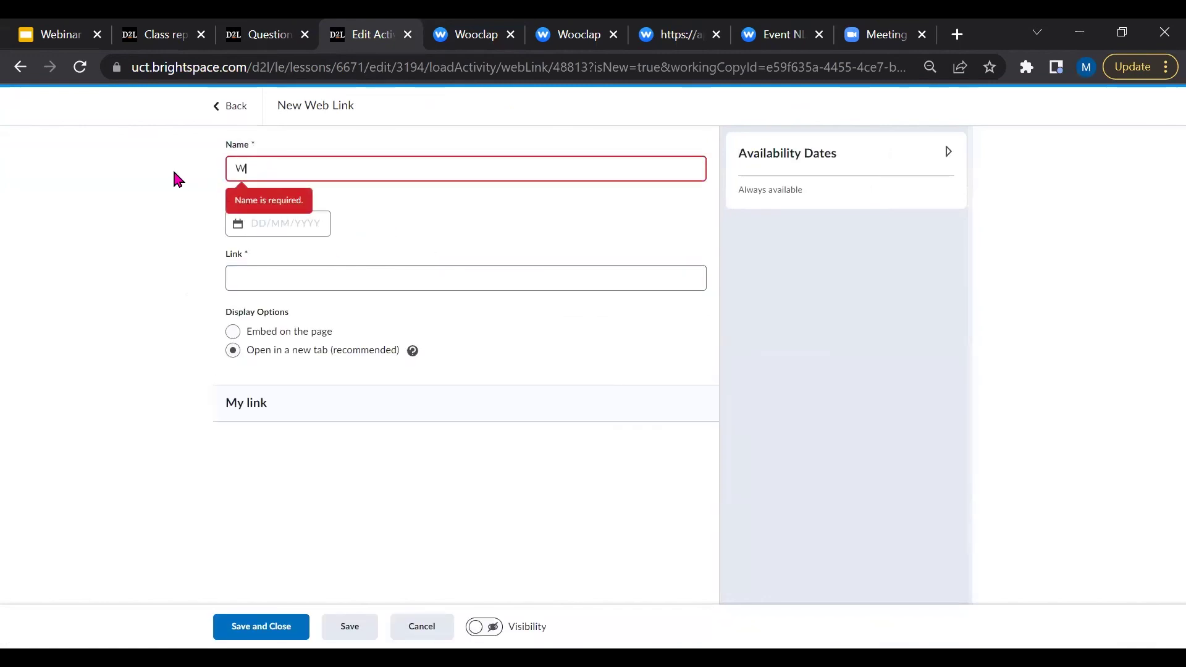
text(ooclap)
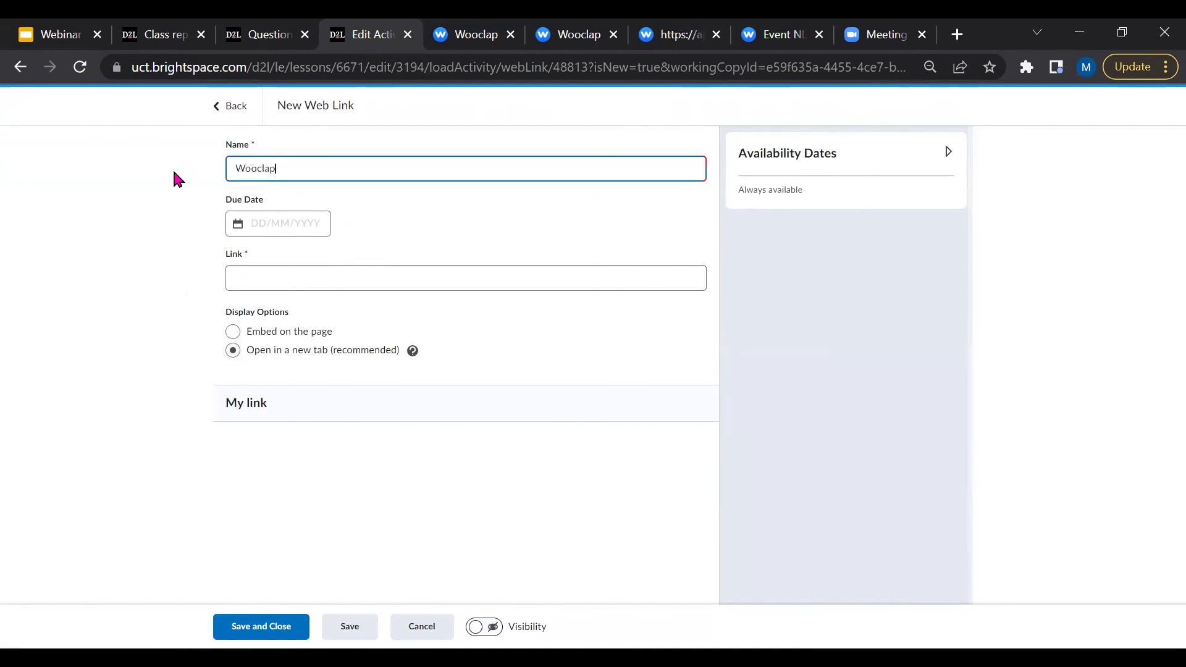
text( Survey)
Step: Paste the copied Wooclap address as the link, set it to embed on the page, and save and close
click(289, 279)
key(ctrl+v)
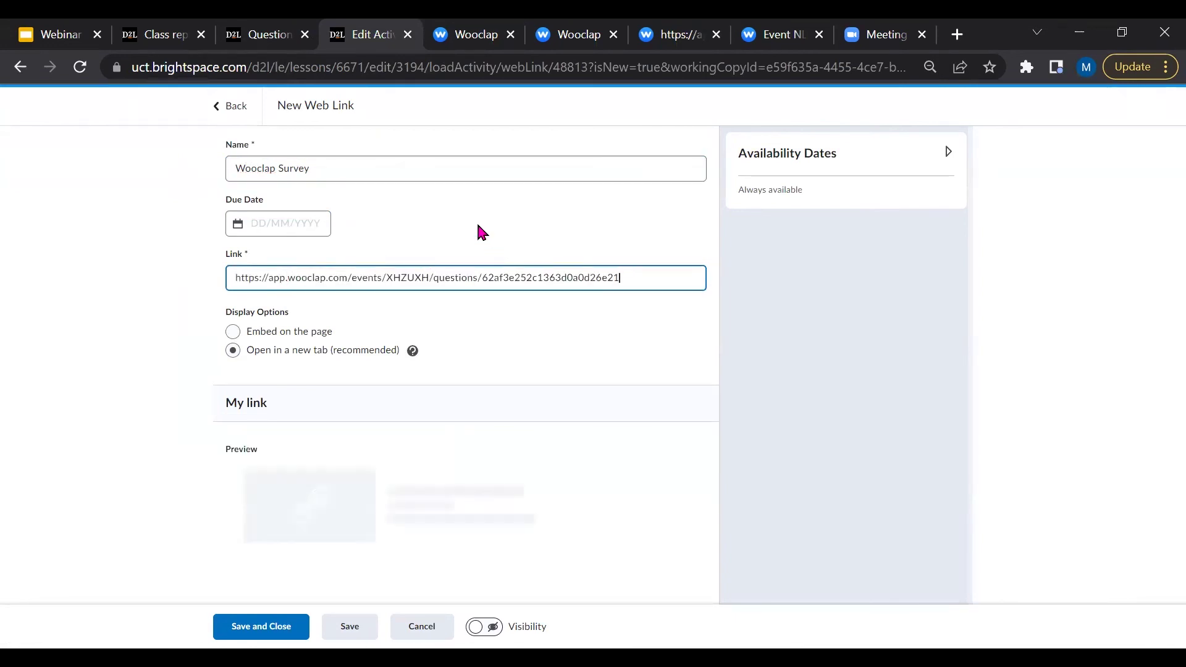
click(287, 226)
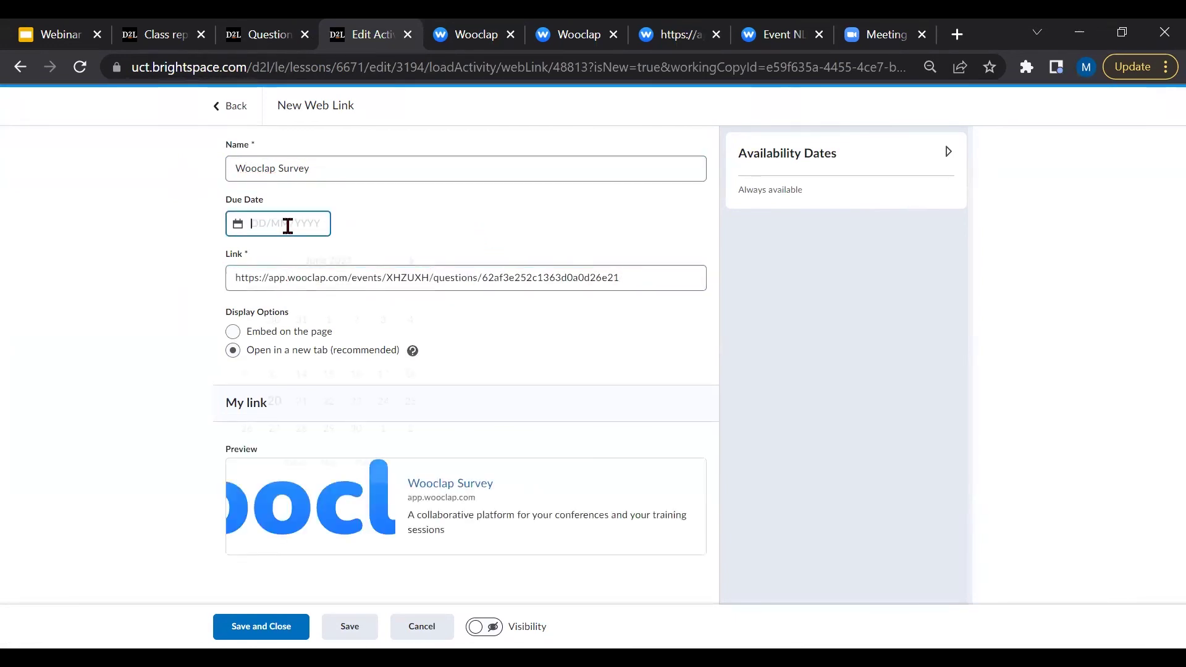
key(Escape)
click(460, 223)
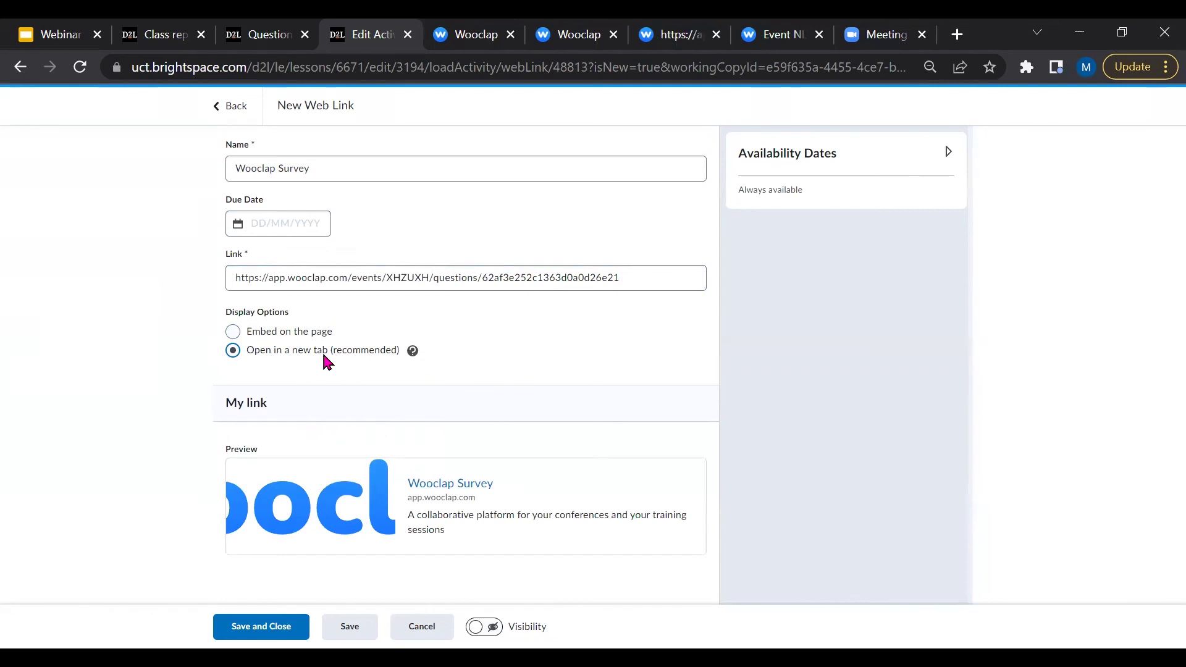
click(233, 331)
click(269, 631)
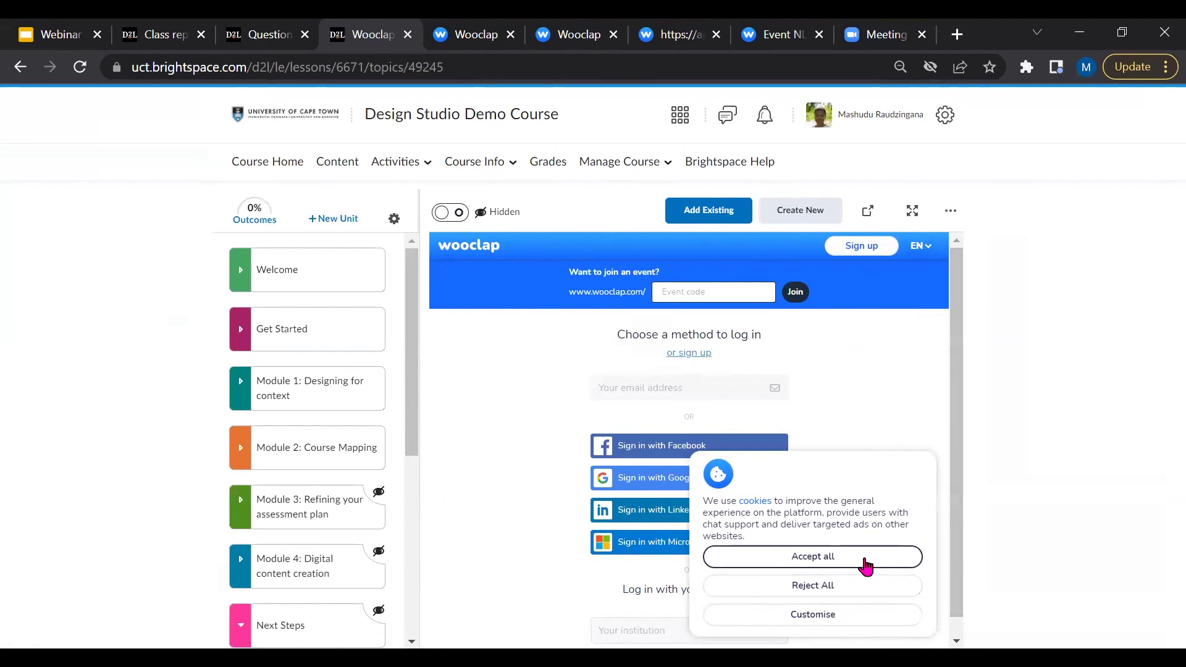
Step: Reject all cookies in the embedded Wooclap page and open the Untitled page in the Design Studio Evaluation unit
click(865, 592)
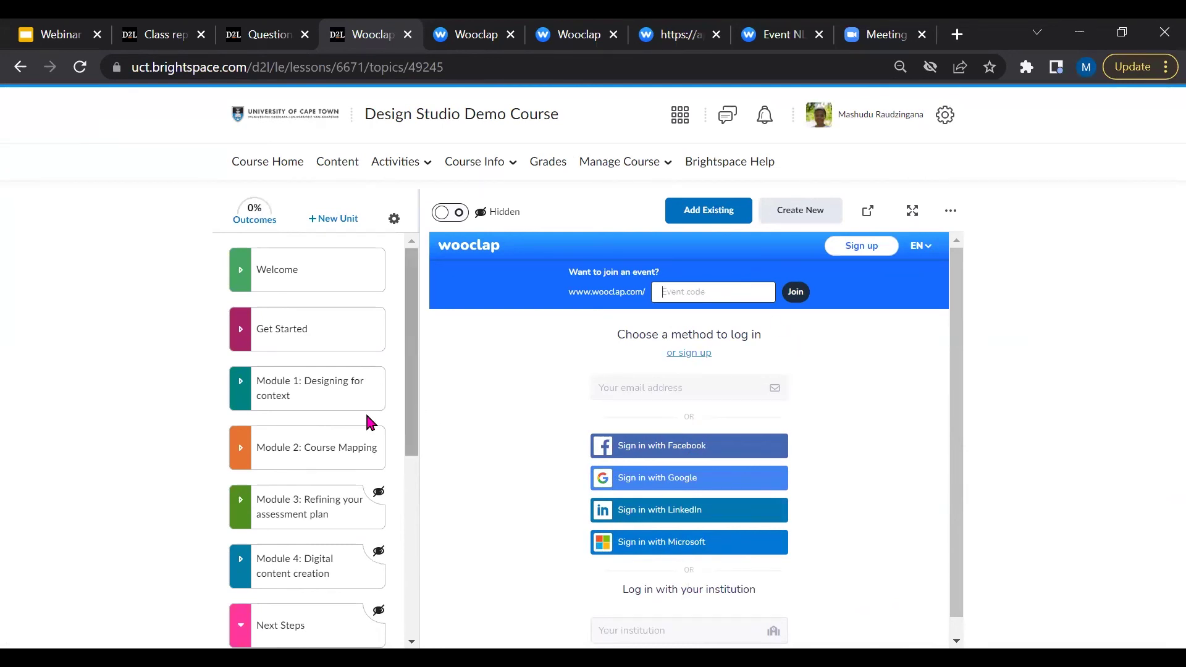
scroll(330, 425, down, 6)
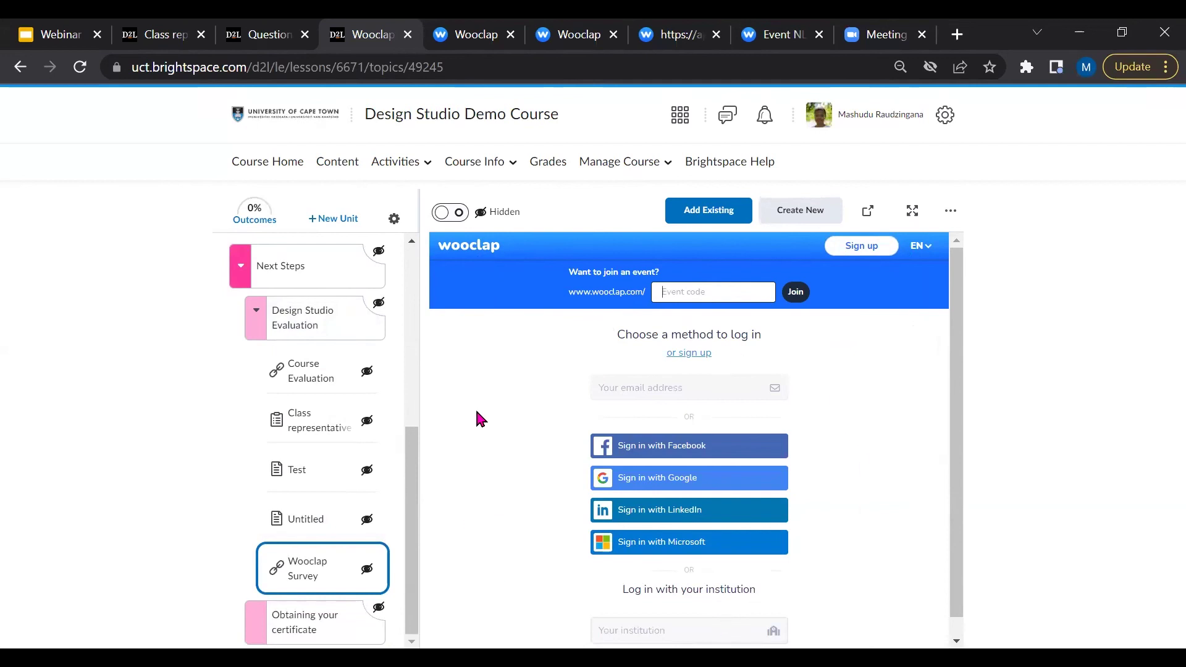
click(297, 522)
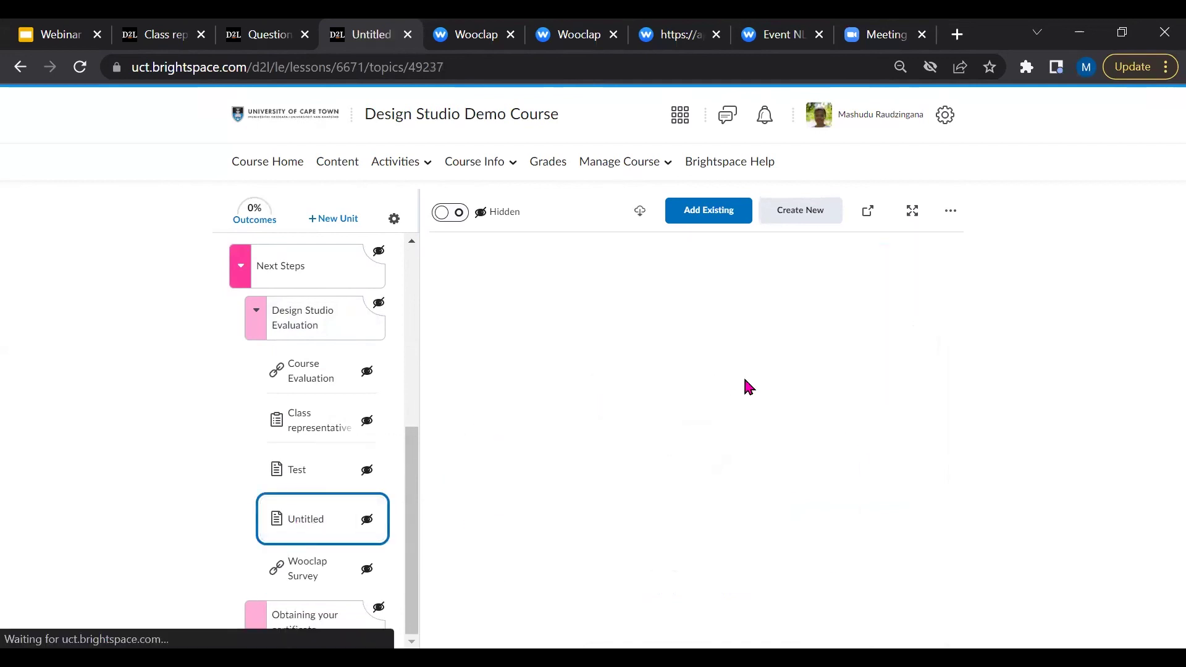
Step: Copy the iframe embed code of the "How to participate?" item in Wooclap and open the Test page in Brightspace
click(574, 34)
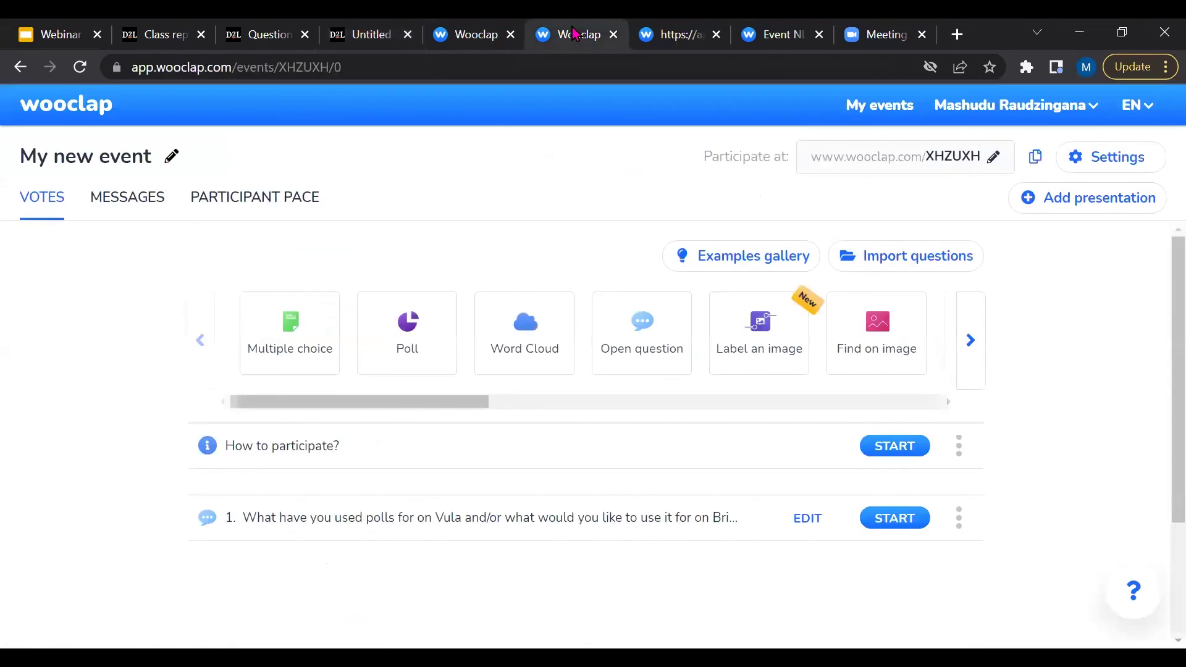
click(957, 445)
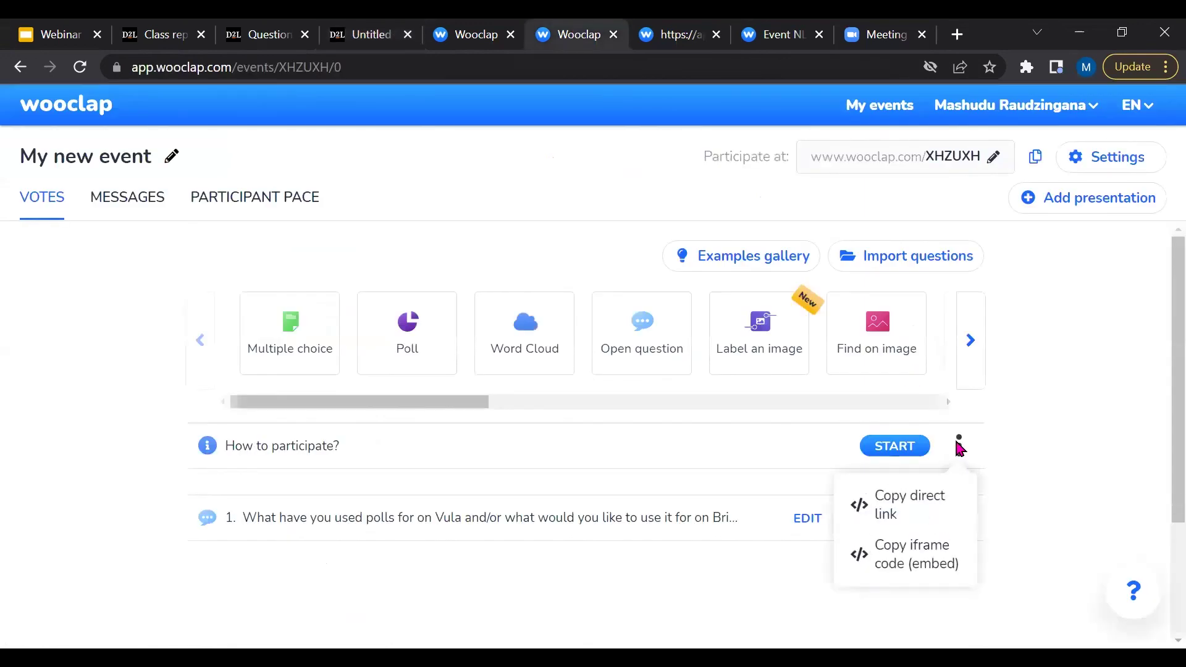
click(949, 575)
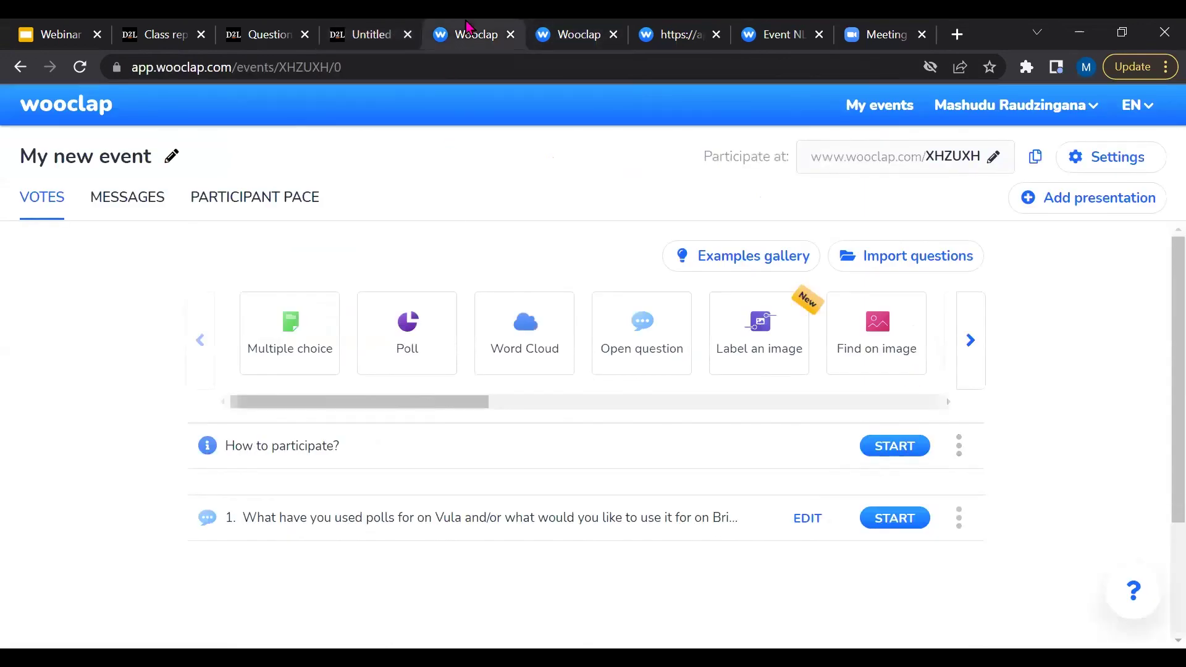
click(367, 34)
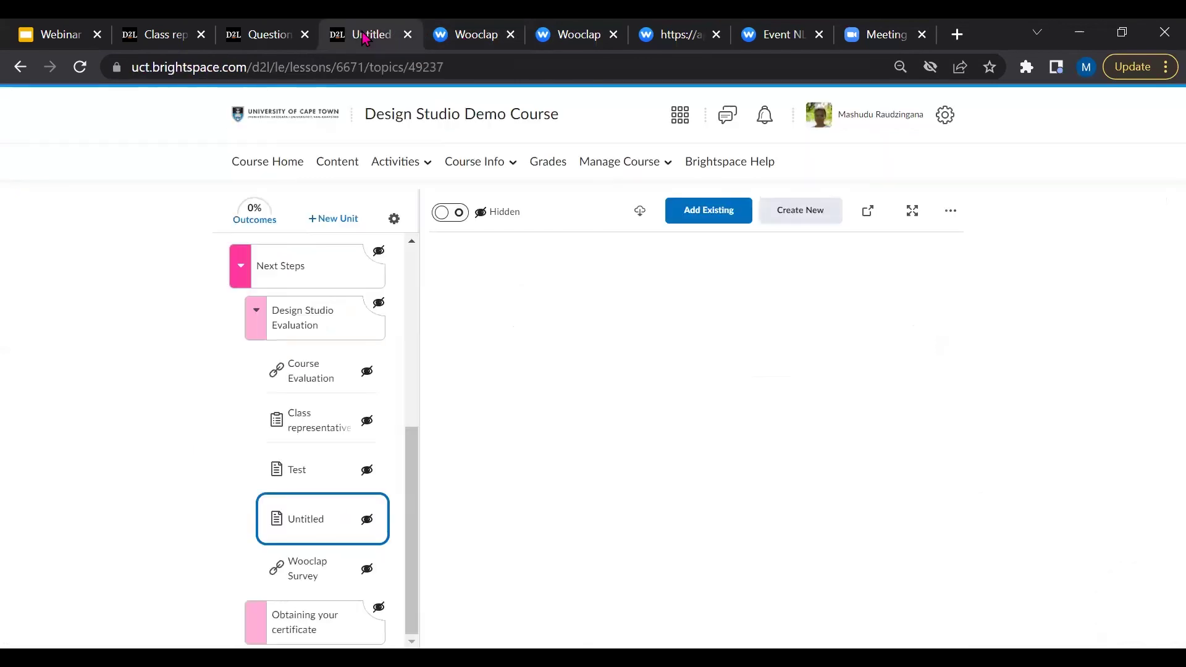
click(298, 477)
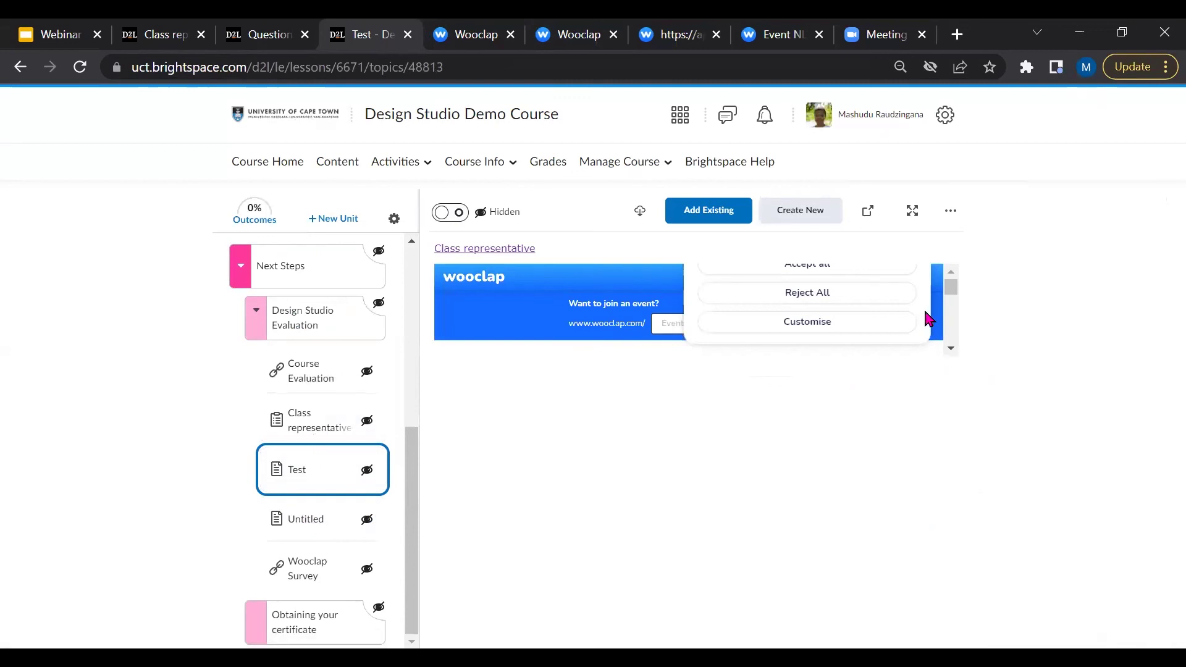
Step: Look over the Wooclap frame embedded in the Test page and reject all of its cookies
scroll(921, 305, down, 2)
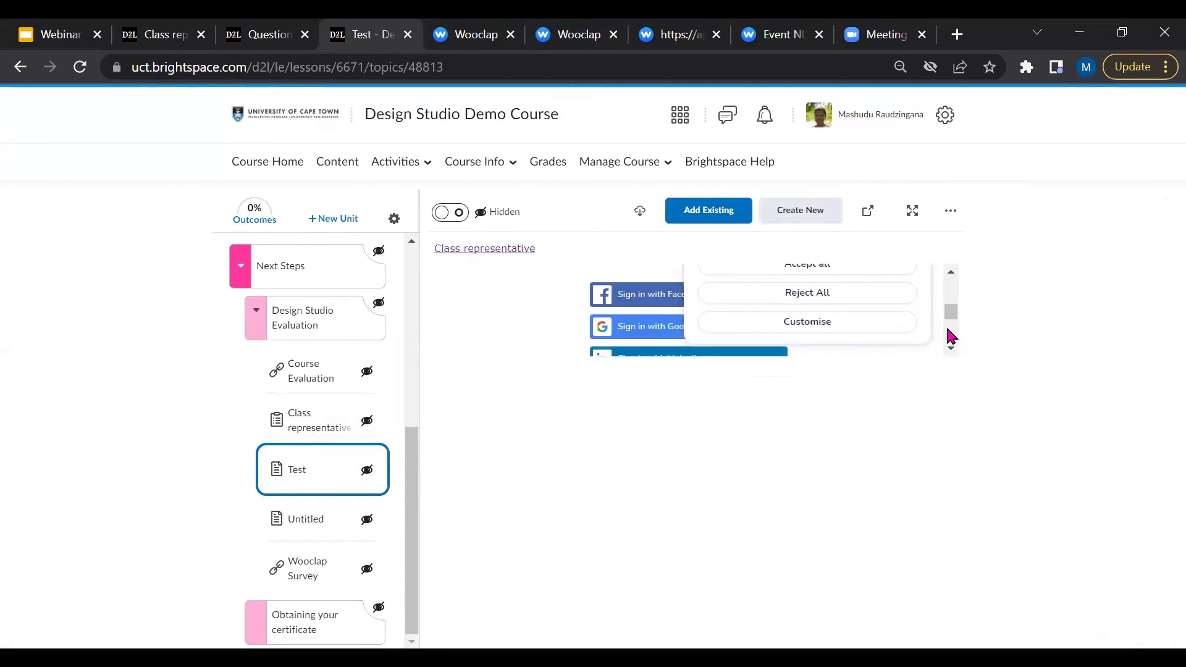
scroll(950, 321, up, 2)
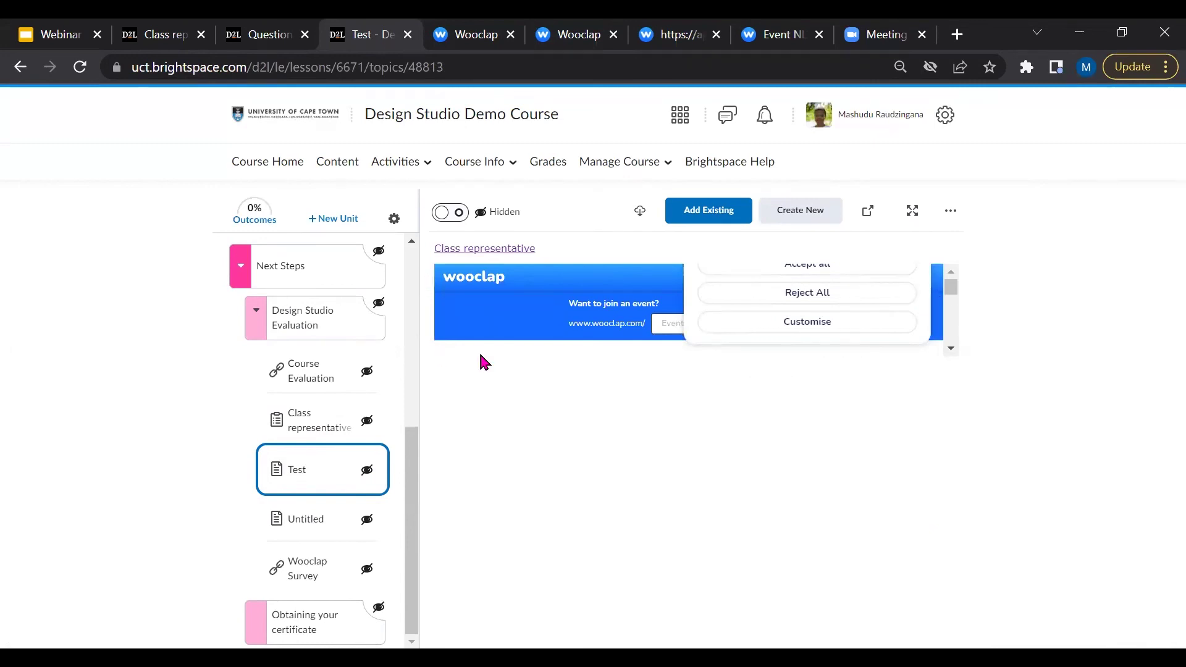
click(842, 296)
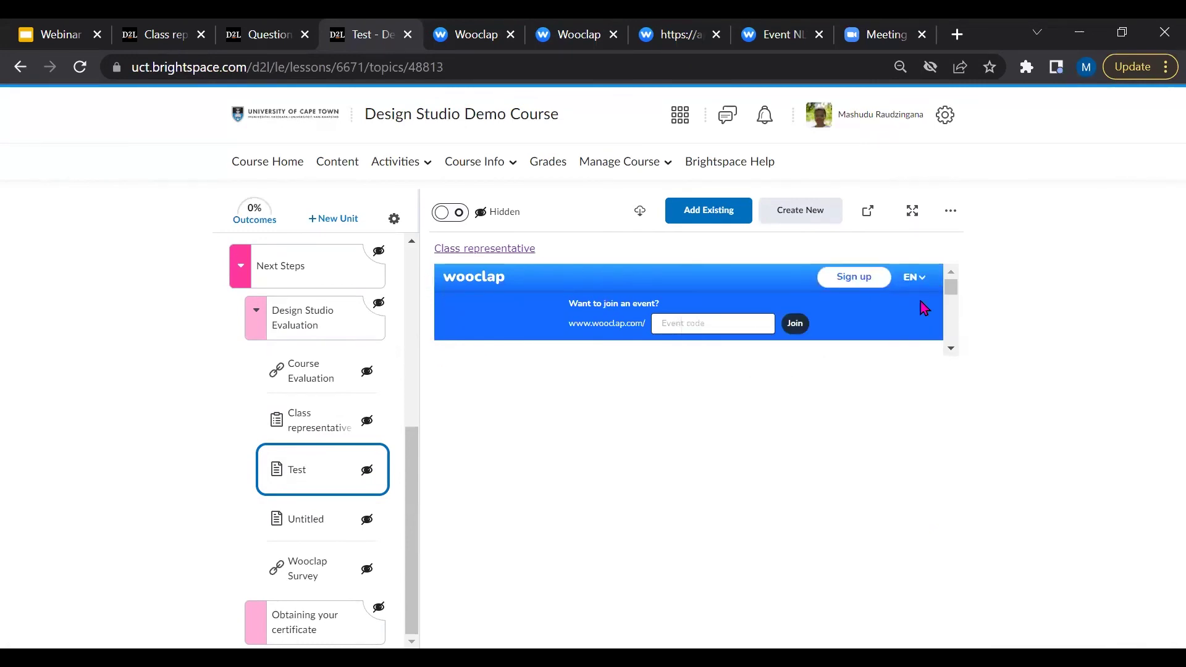
Step: Examine the full length of the Wooclap login page embedded in the Test page
scroll(866, 320, down, 2)
scroll(866, 320, up, 2)
scroll(865, 317, down, 4)
scroll(900, 310, up, 4)
scroll(921, 305, down, 3)
scroll(914, 309, down, 5)
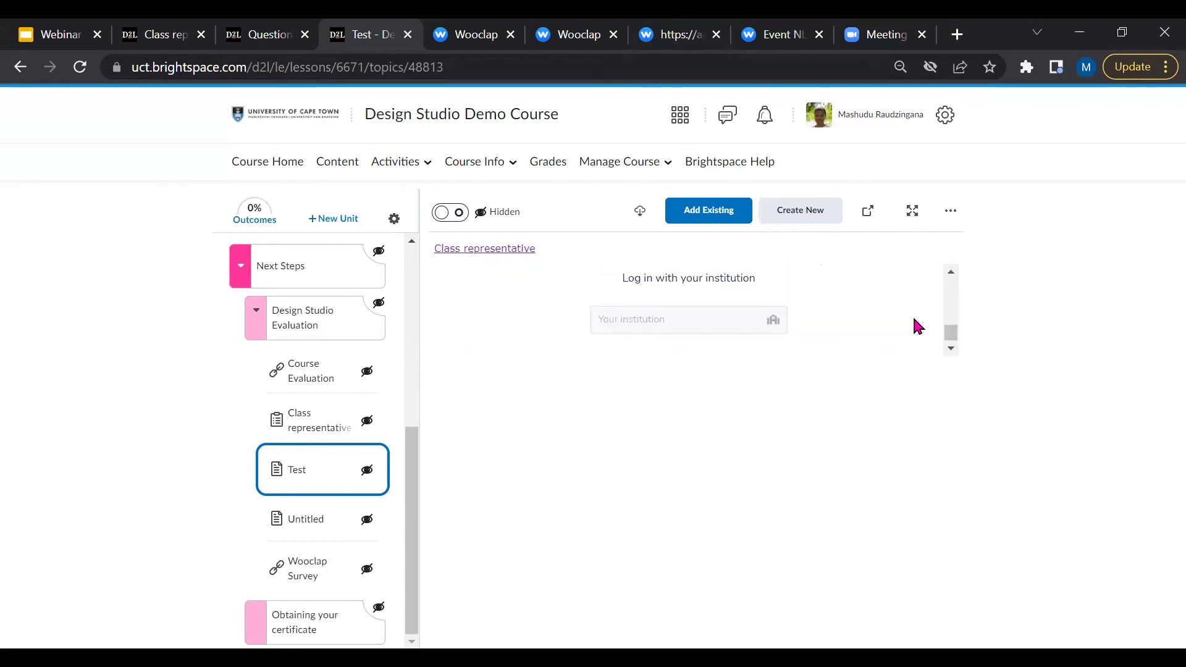
scroll(924, 325, up, 10)
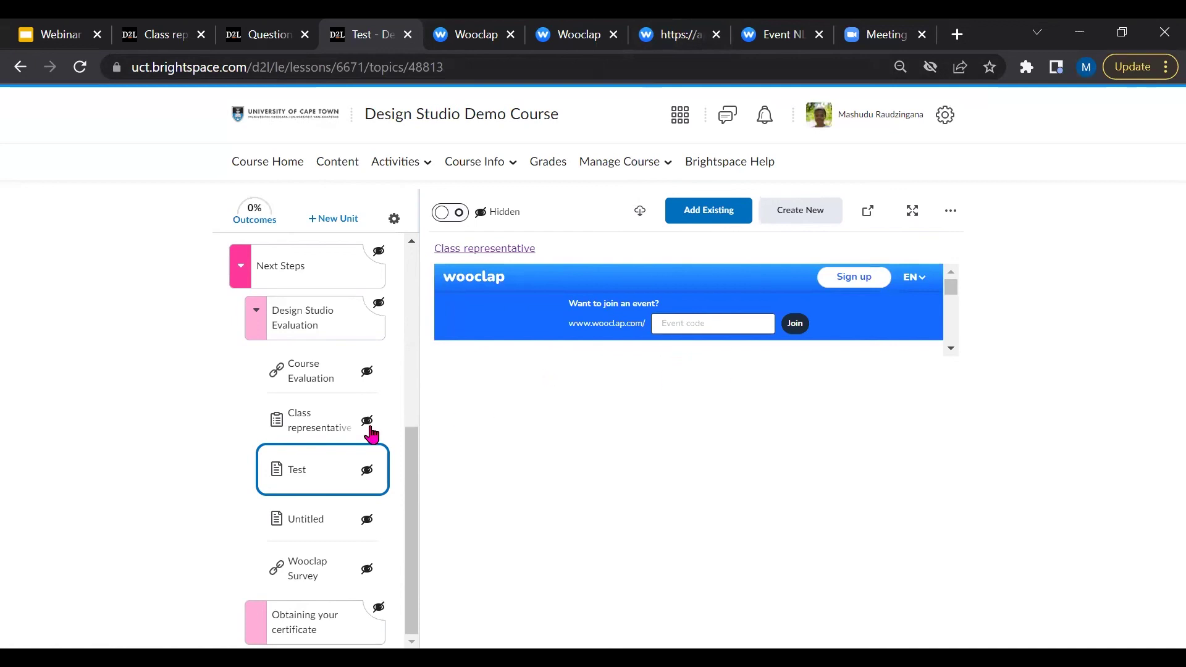
Step: Open the Wooclap Survey link in the Design Studio Evaluation unit and compare its embedded page with the Wooclap event
click(300, 565)
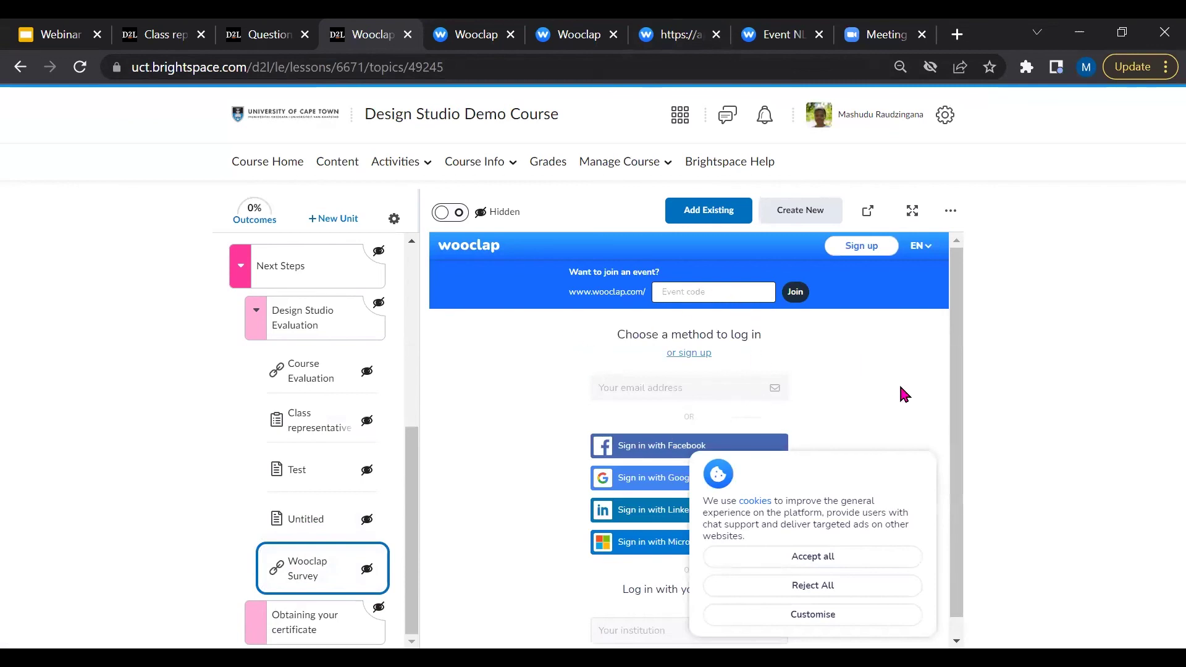
scroll(905, 396, down, 1)
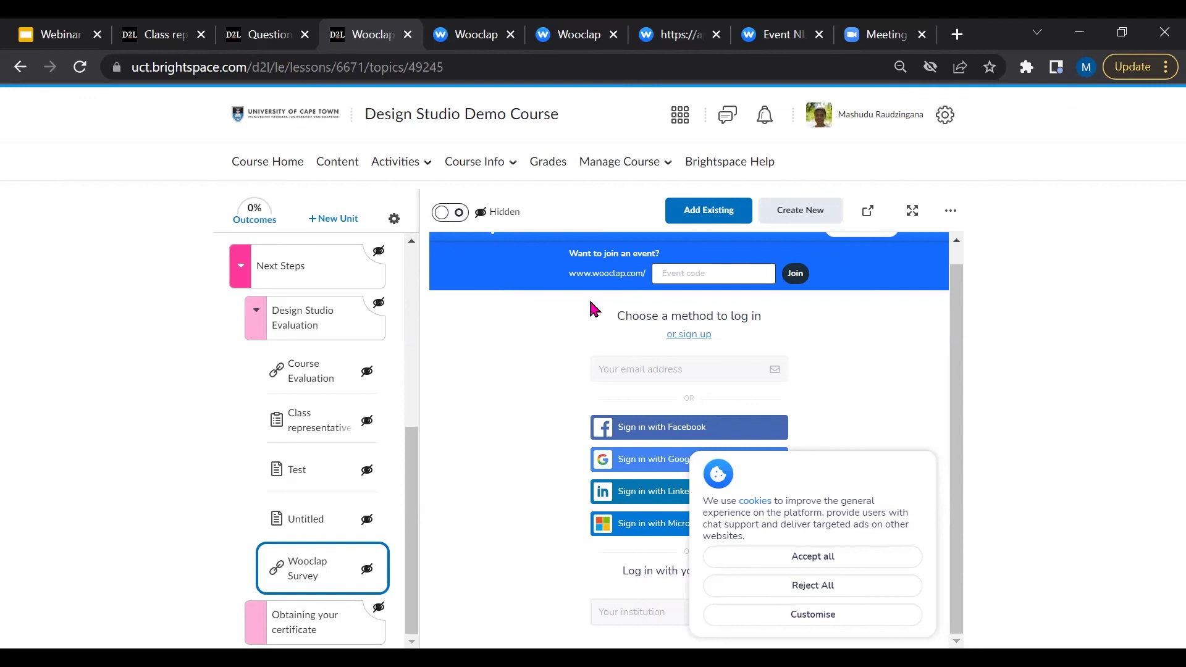
click(469, 35)
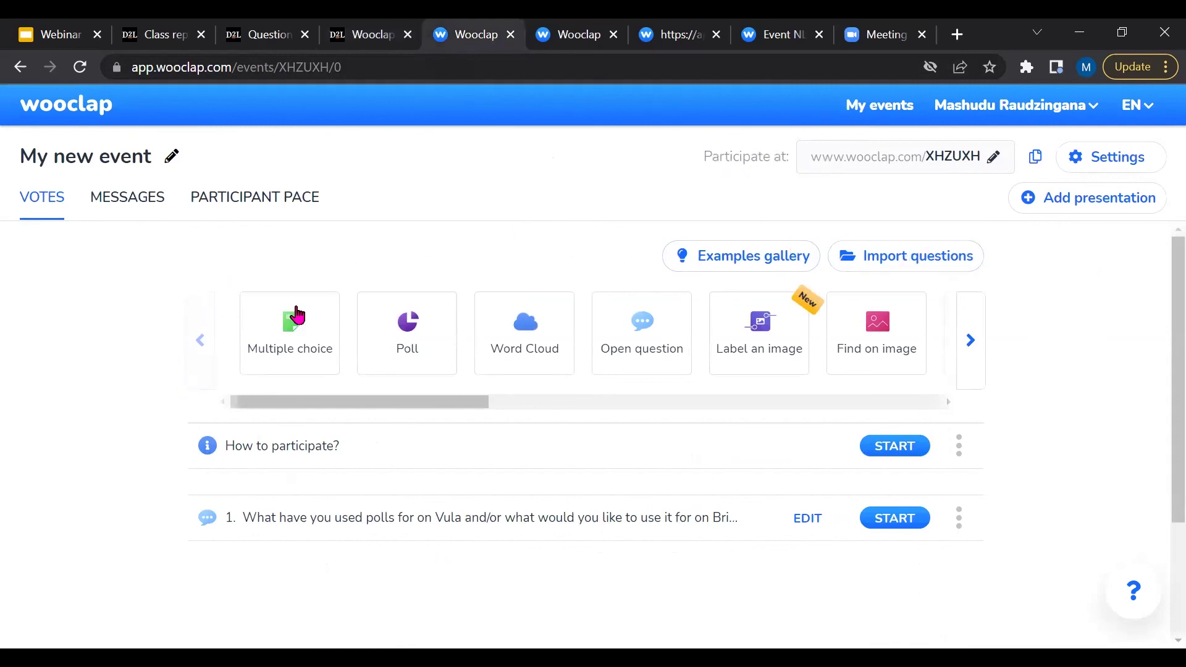
click(363, 34)
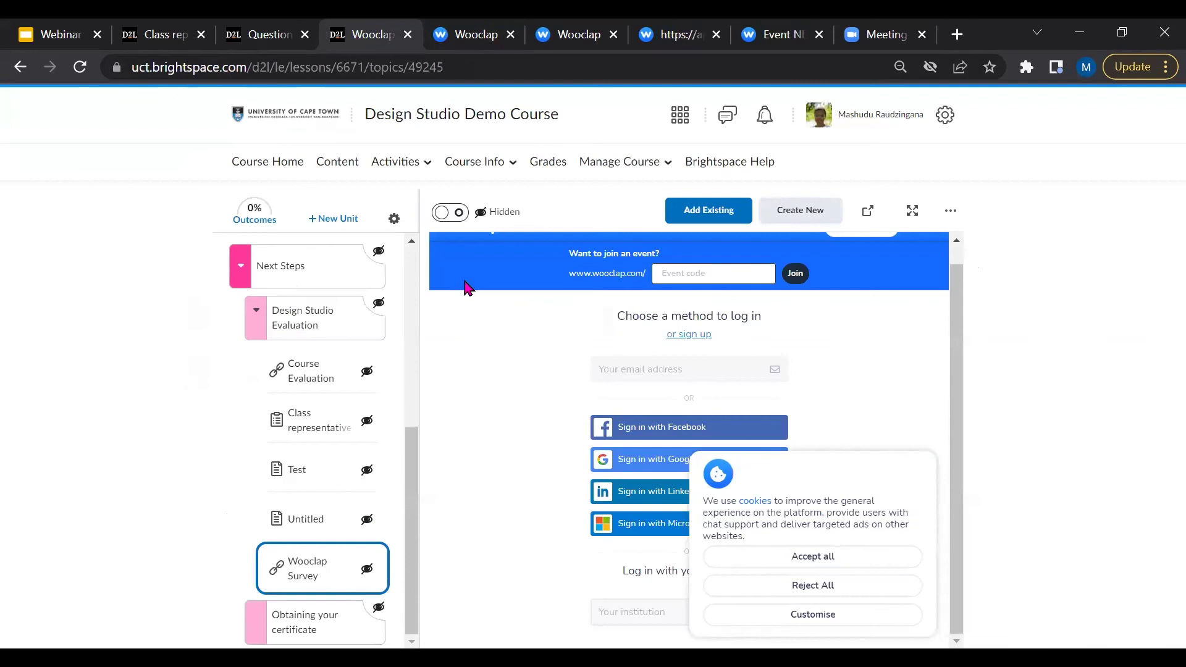
Step: Browse the question types available for the Wooclap event and return to the Demographics section of Test 3 in Brightspace
click(476, 27)
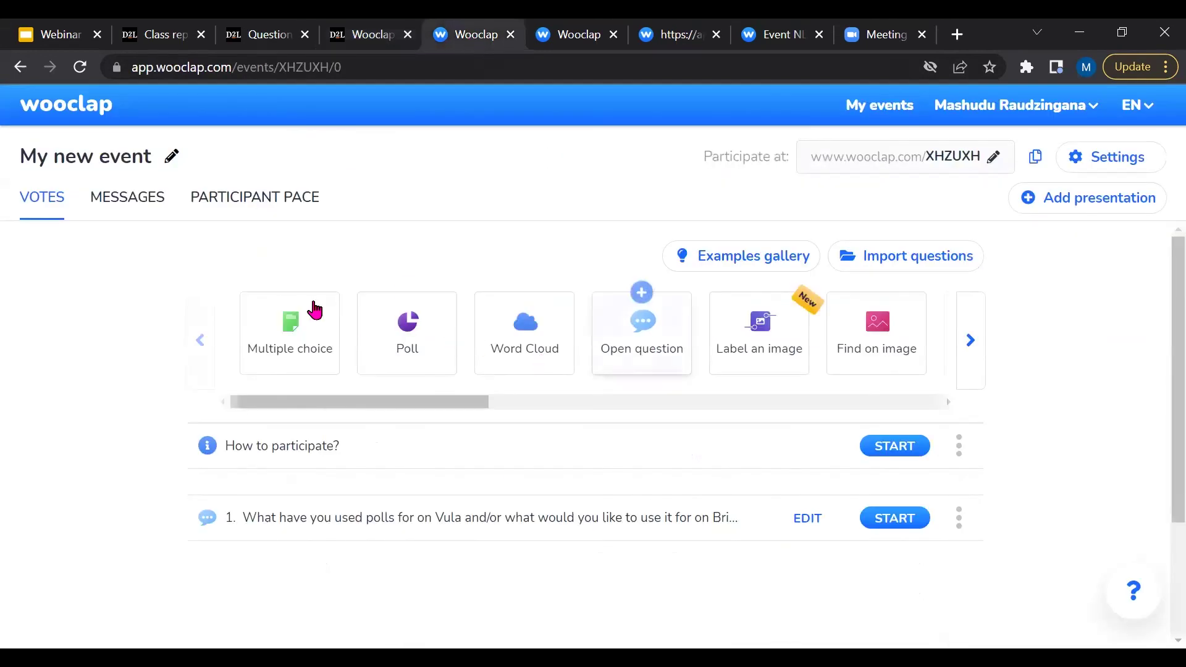
click(972, 339)
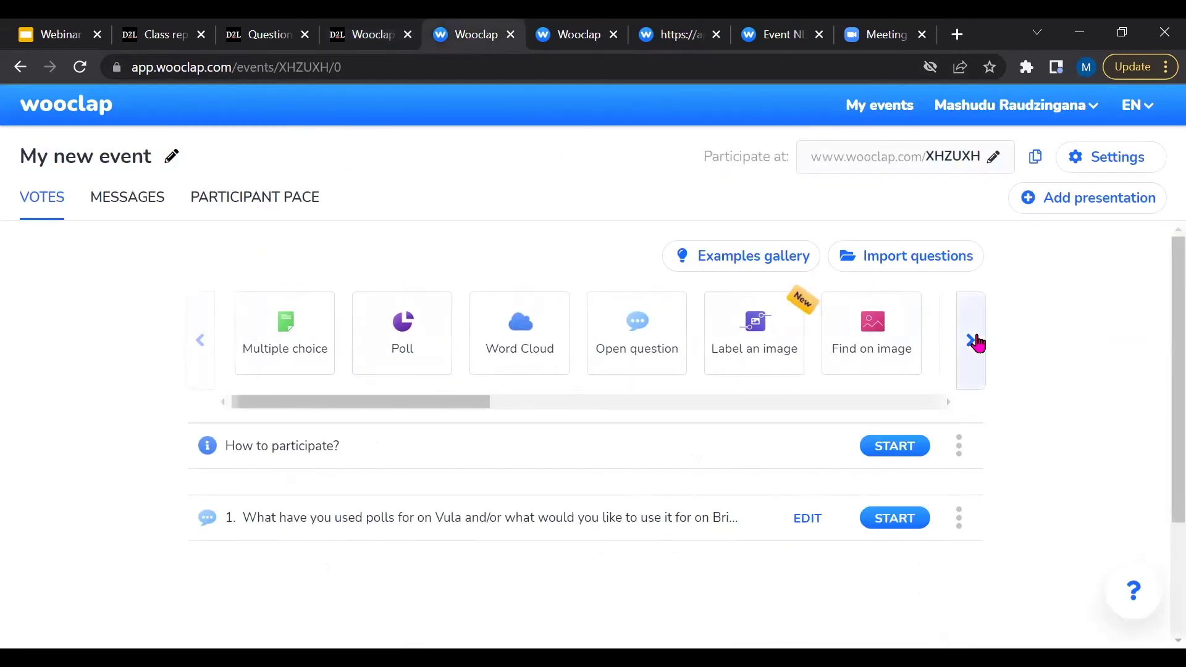
click(199, 342)
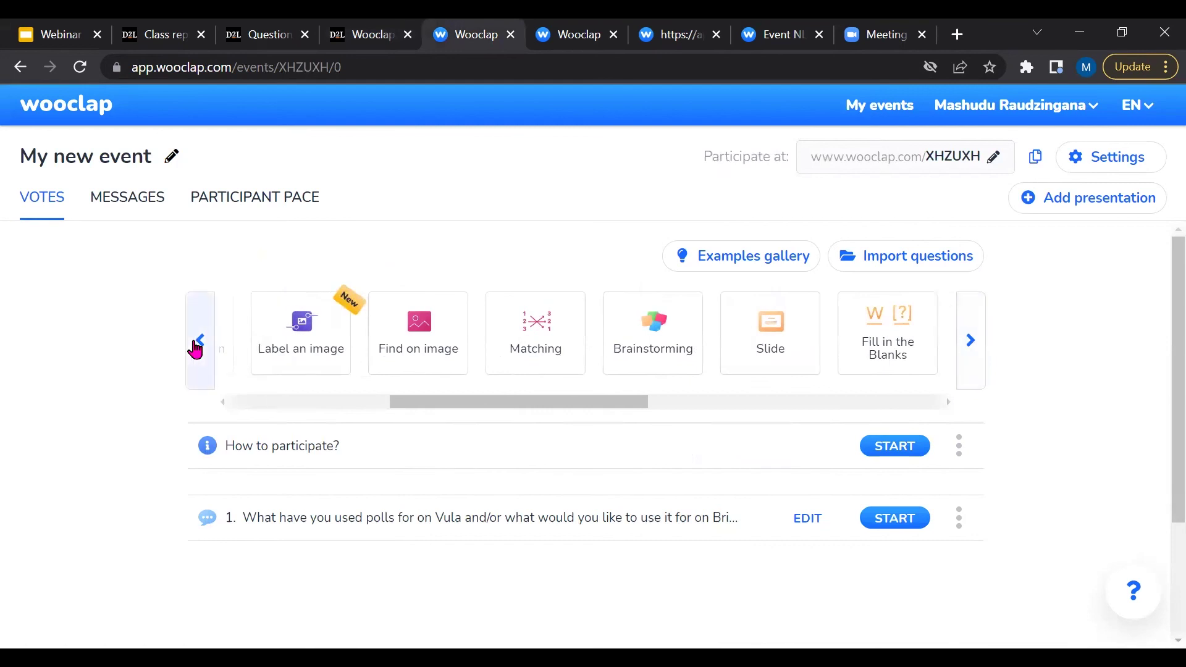
click(971, 341)
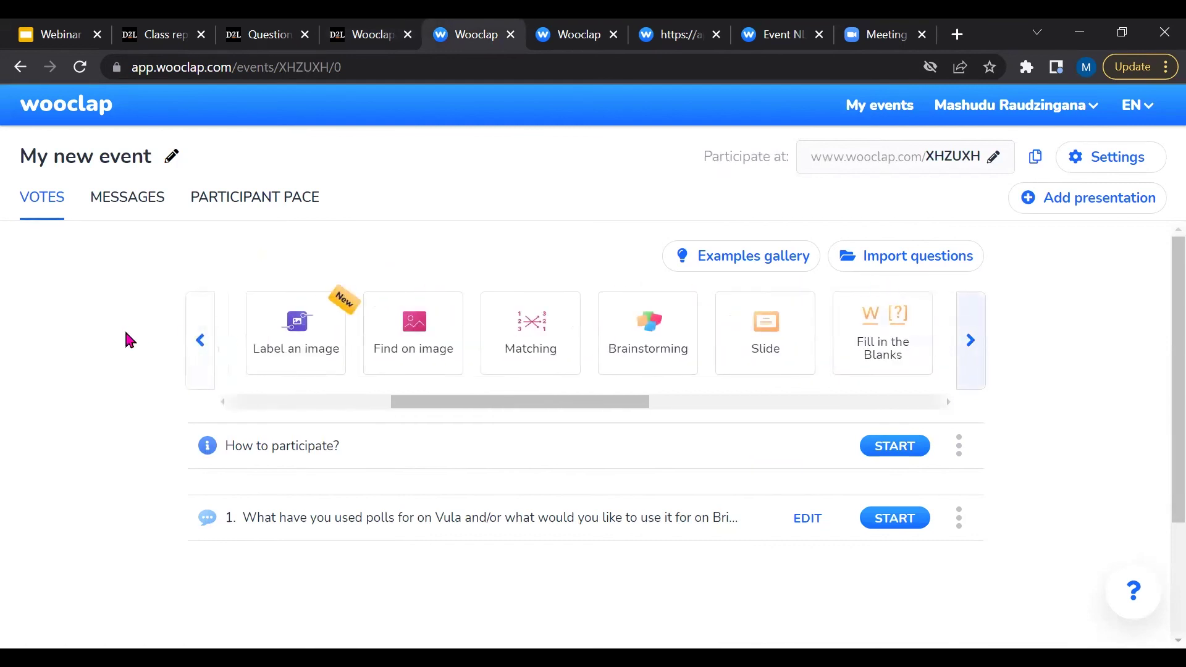
click(198, 340)
click(265, 34)
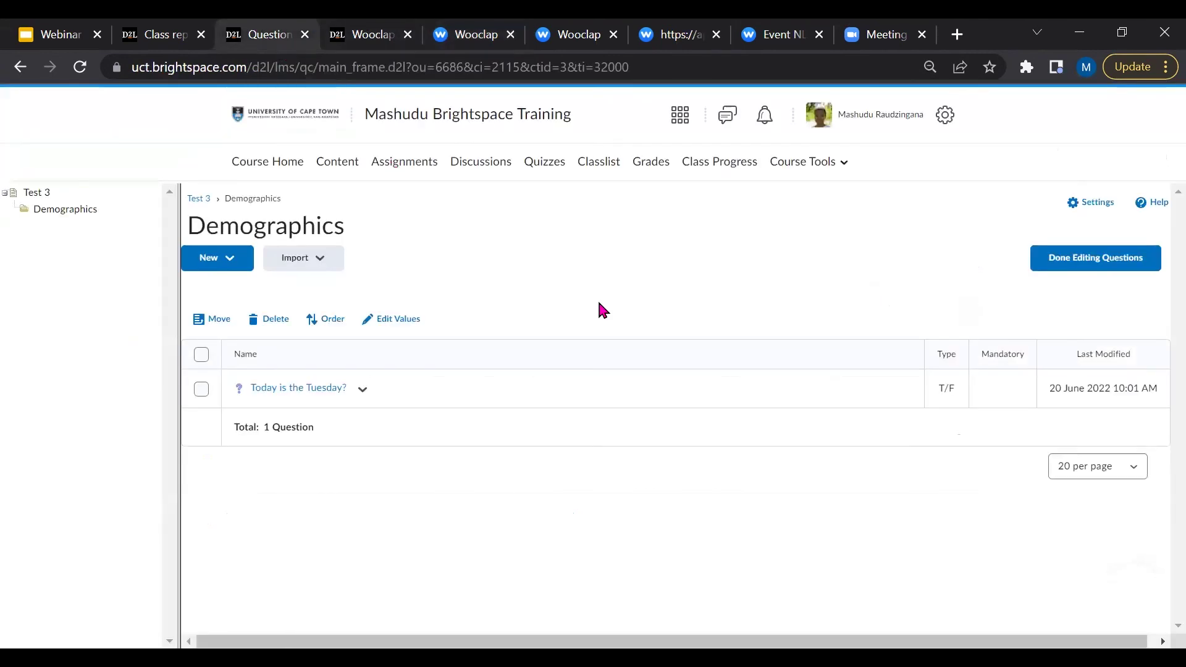